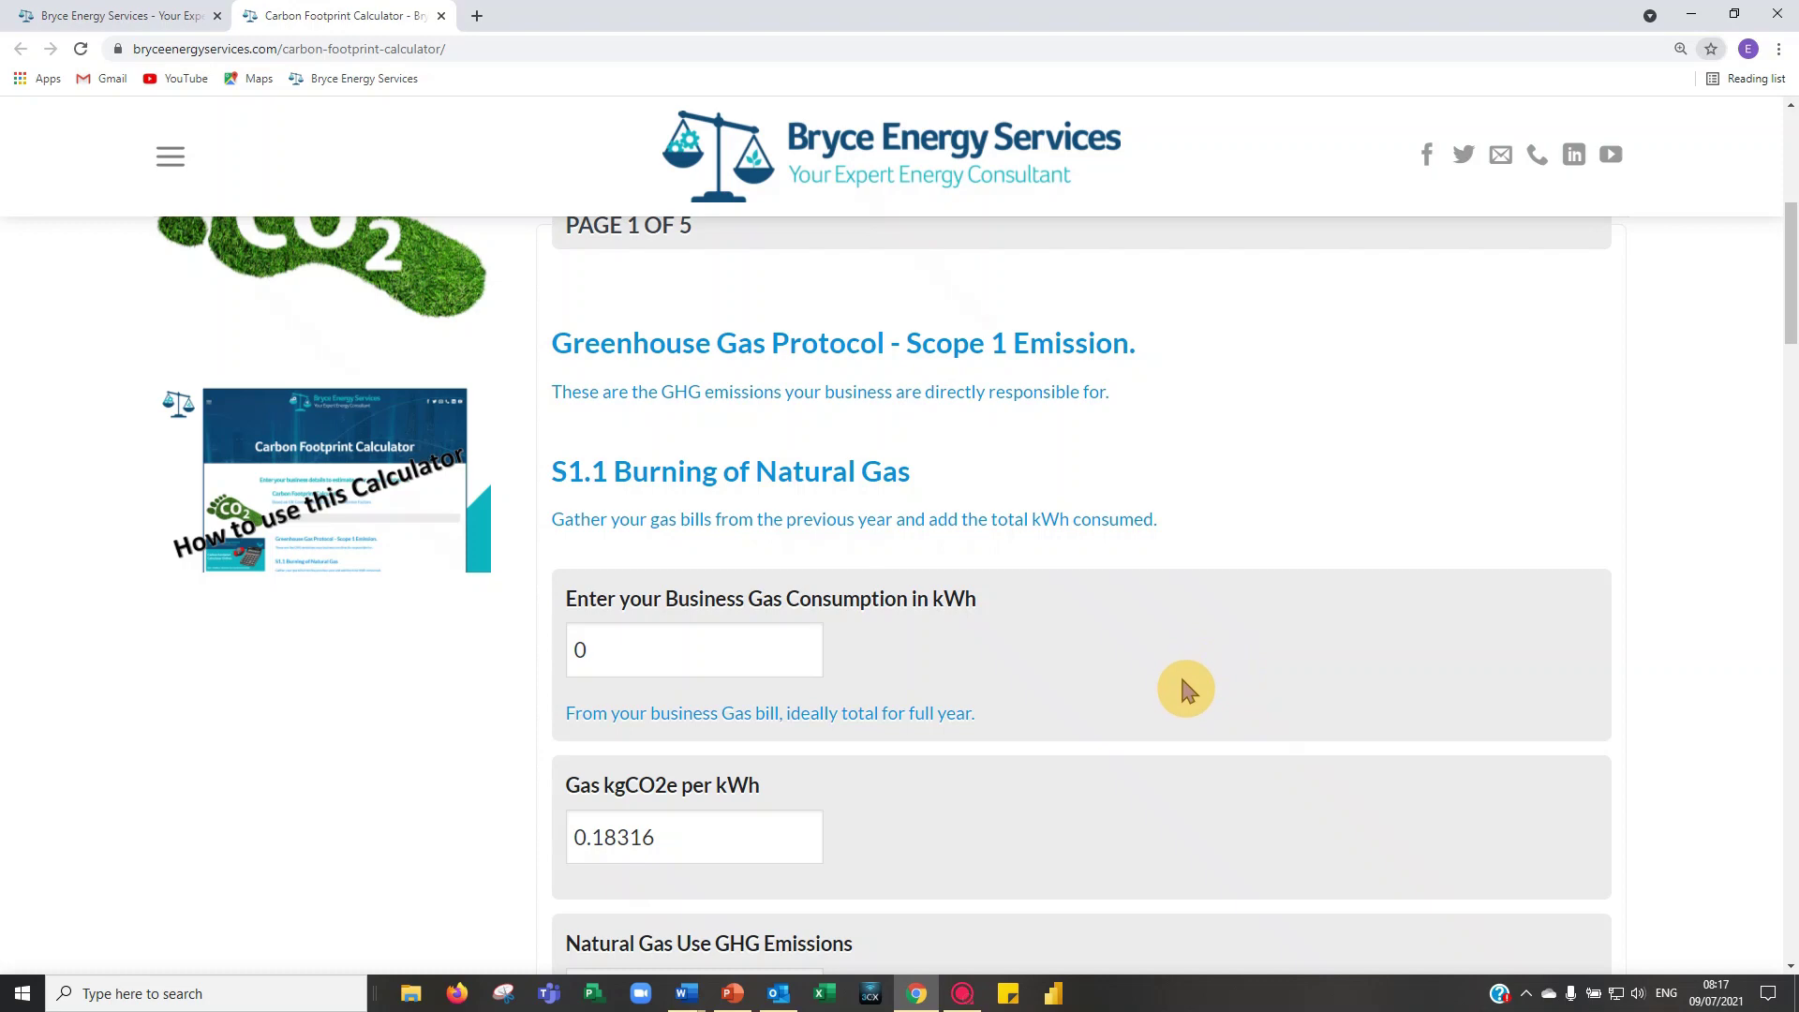
Enter 120,000 kWh as the business gas consumption under S1.1 Burning of Natural Gas
{"action": "scroll", "coordinate": [1185, 689], "scroll_direction": "down", "scroll_amount": 1}
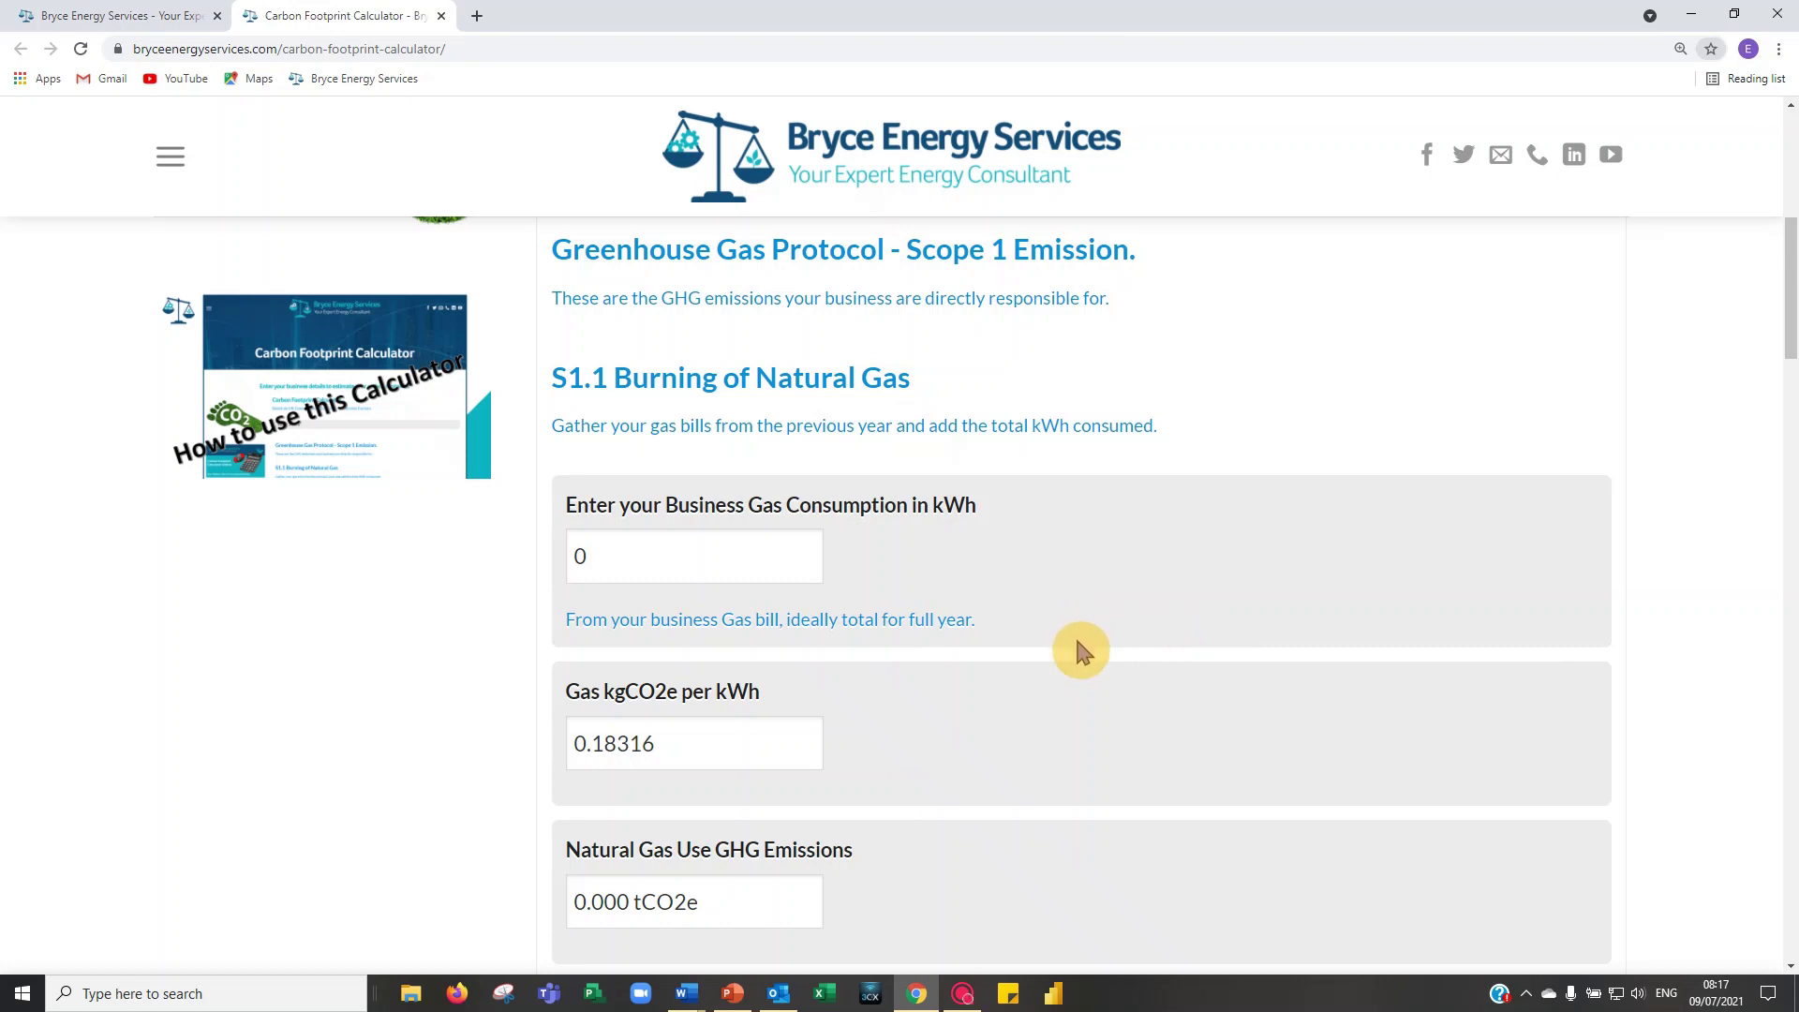
{"action": "scroll", "coordinate": [1078, 645], "scroll_direction": "up", "scroll_amount": 1}
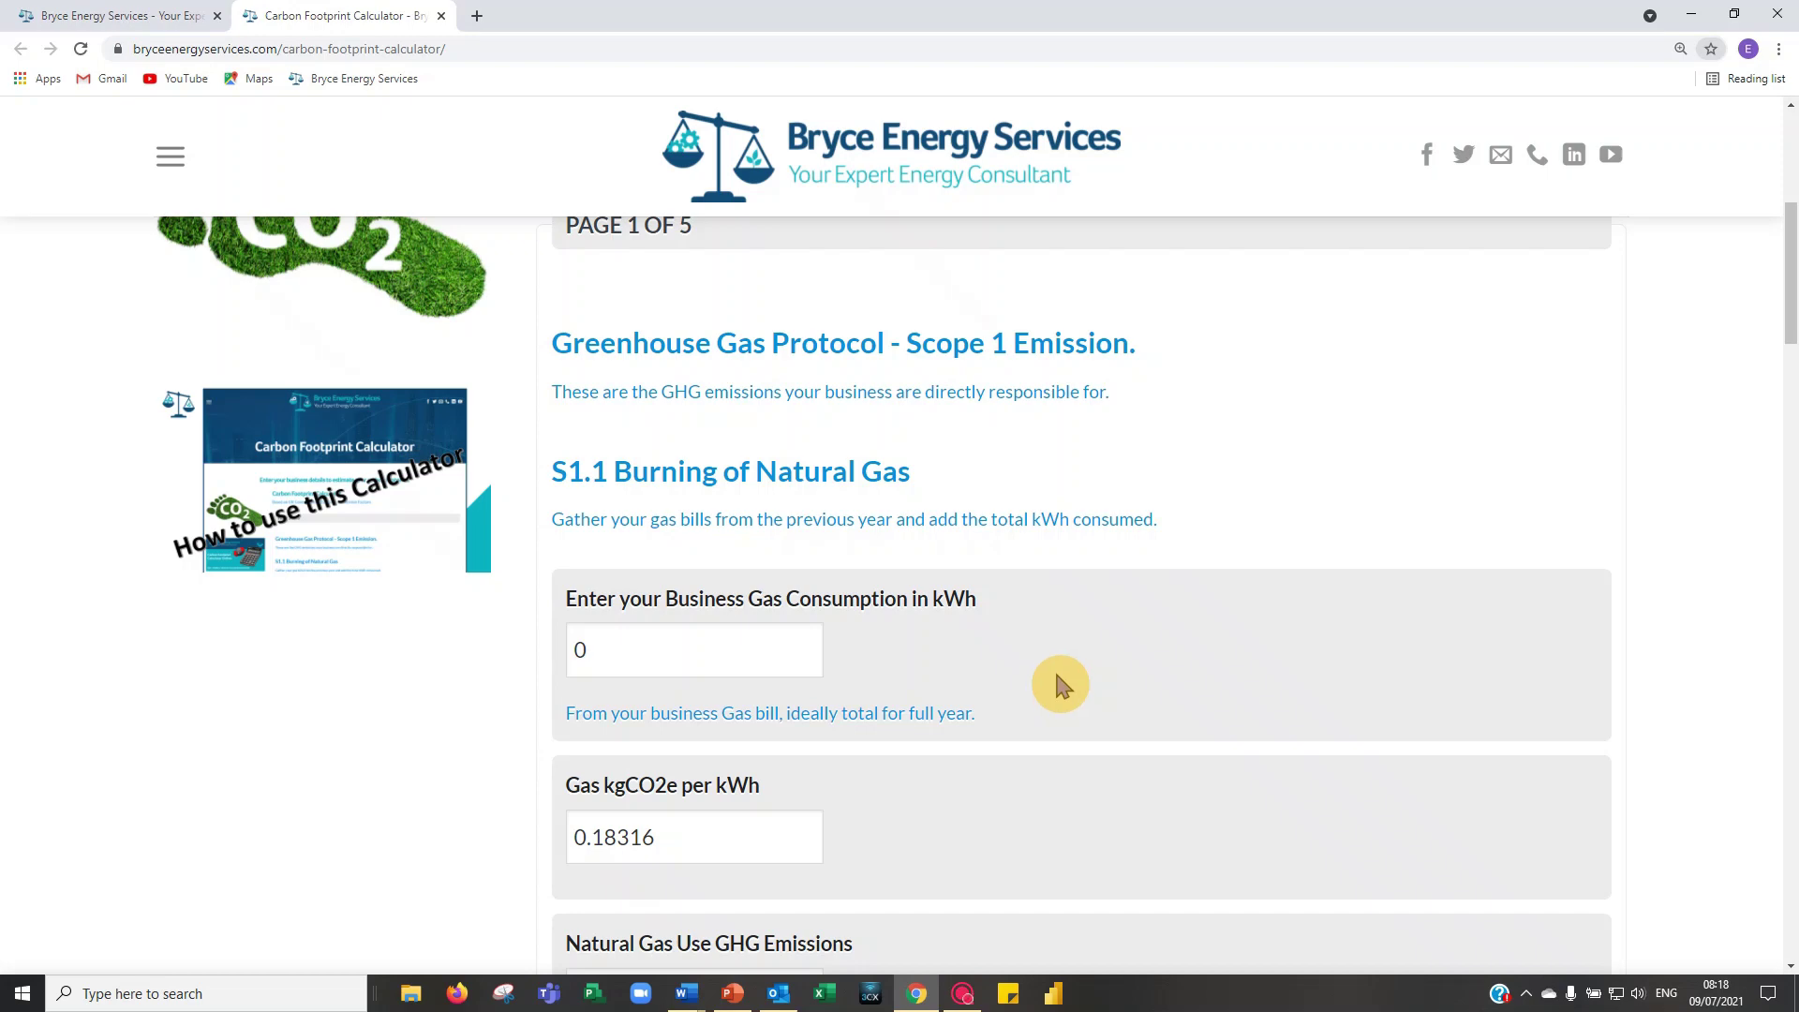
{"action": "scroll", "coordinate": [1056, 676], "scroll_direction": "down", "scroll_amount": 1}
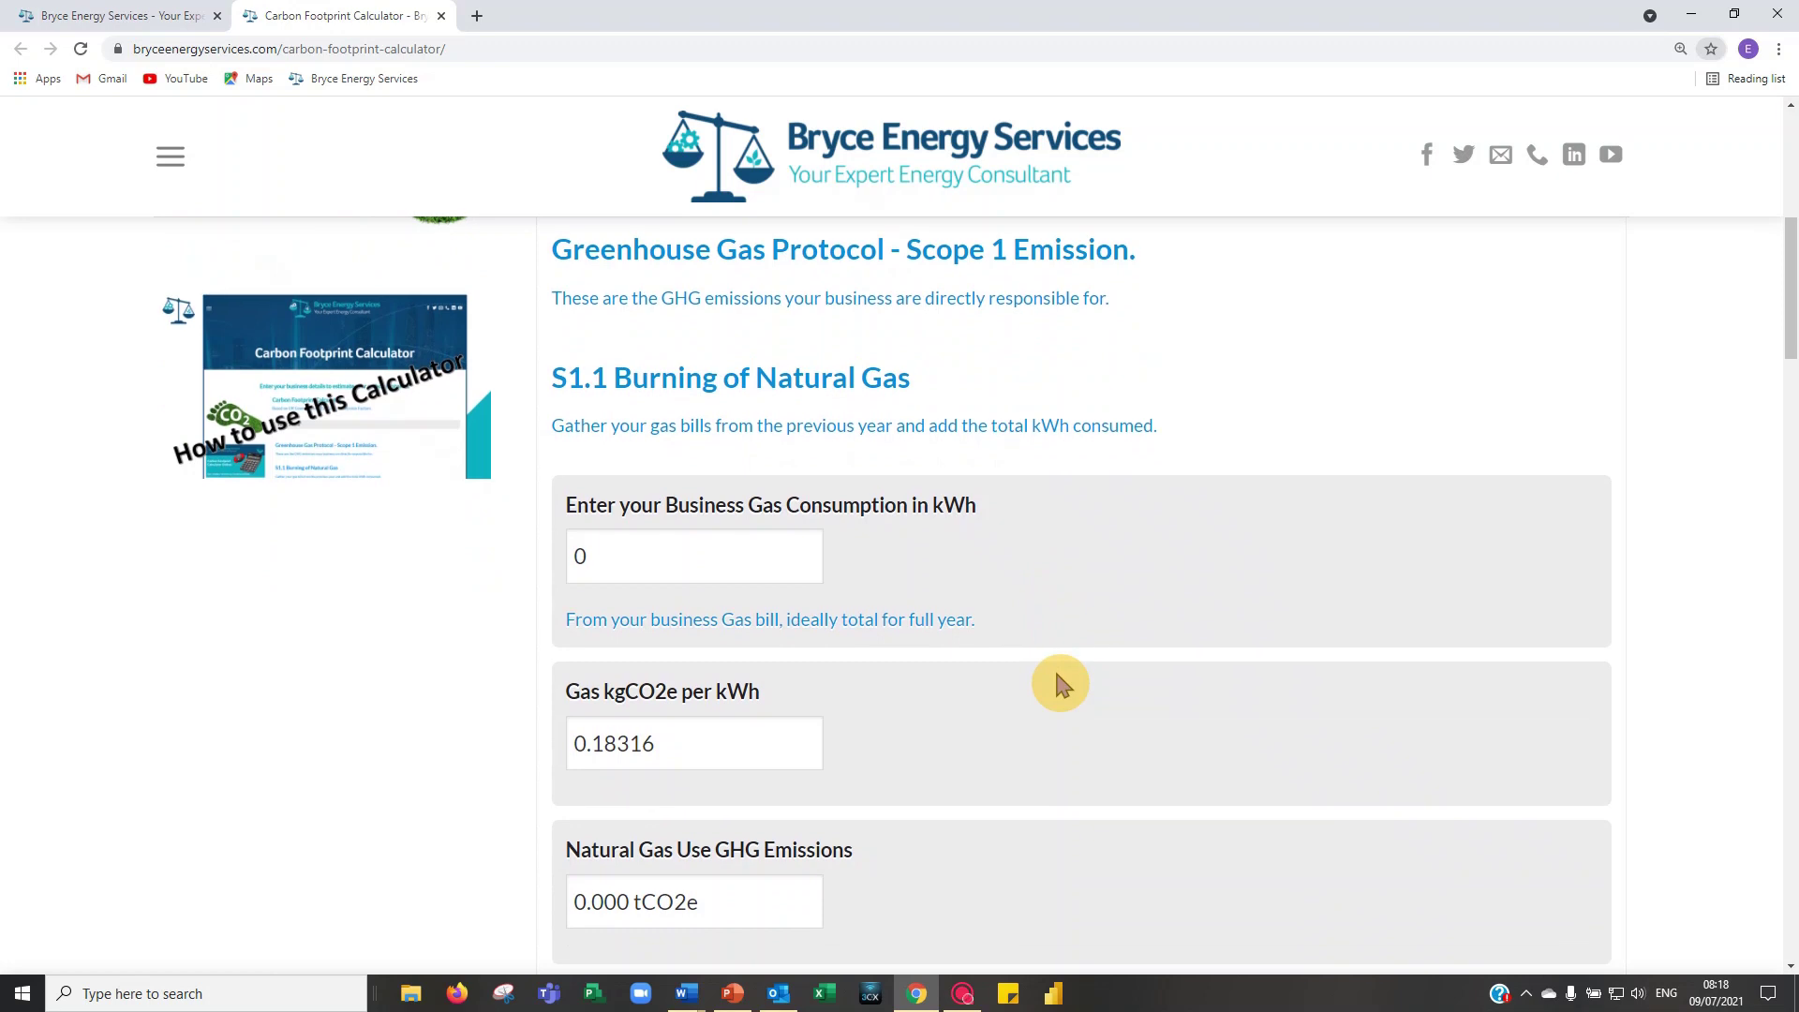
{"action": "scroll", "coordinate": [1059, 682], "scroll_direction": "down", "scroll_amount": 1}
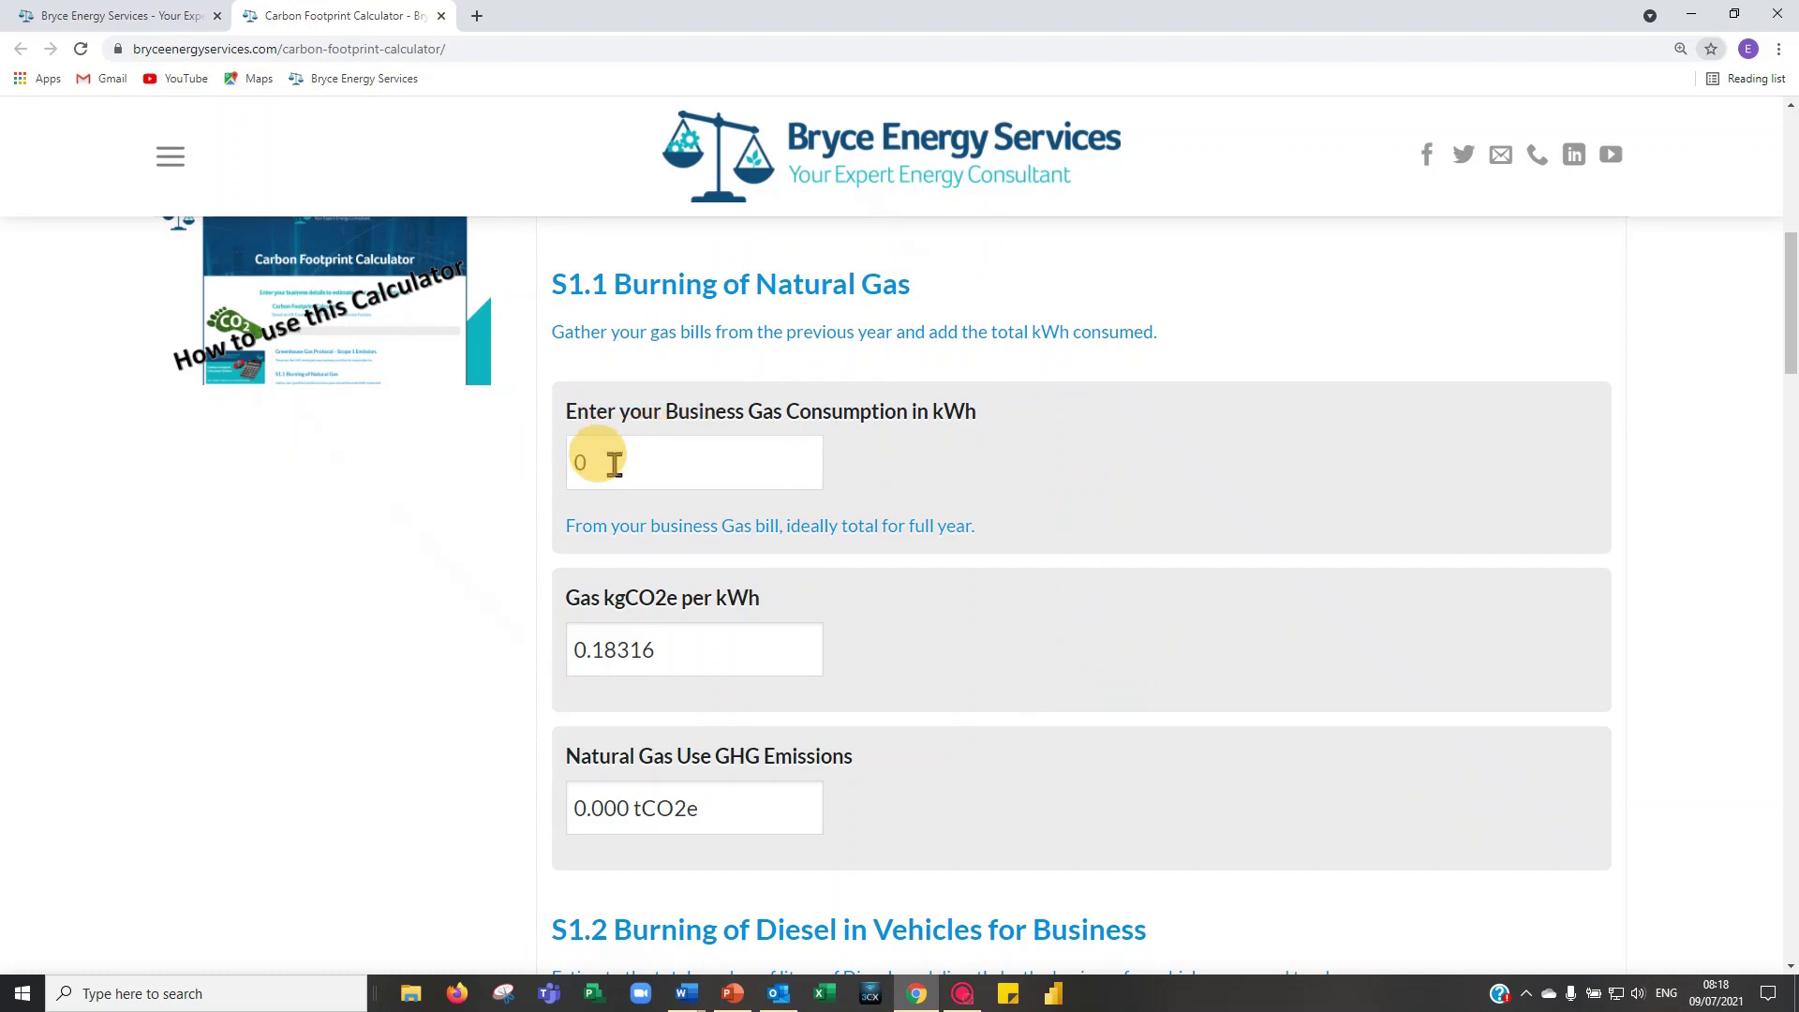
{"action": "left_click", "coordinate": [585, 459]}
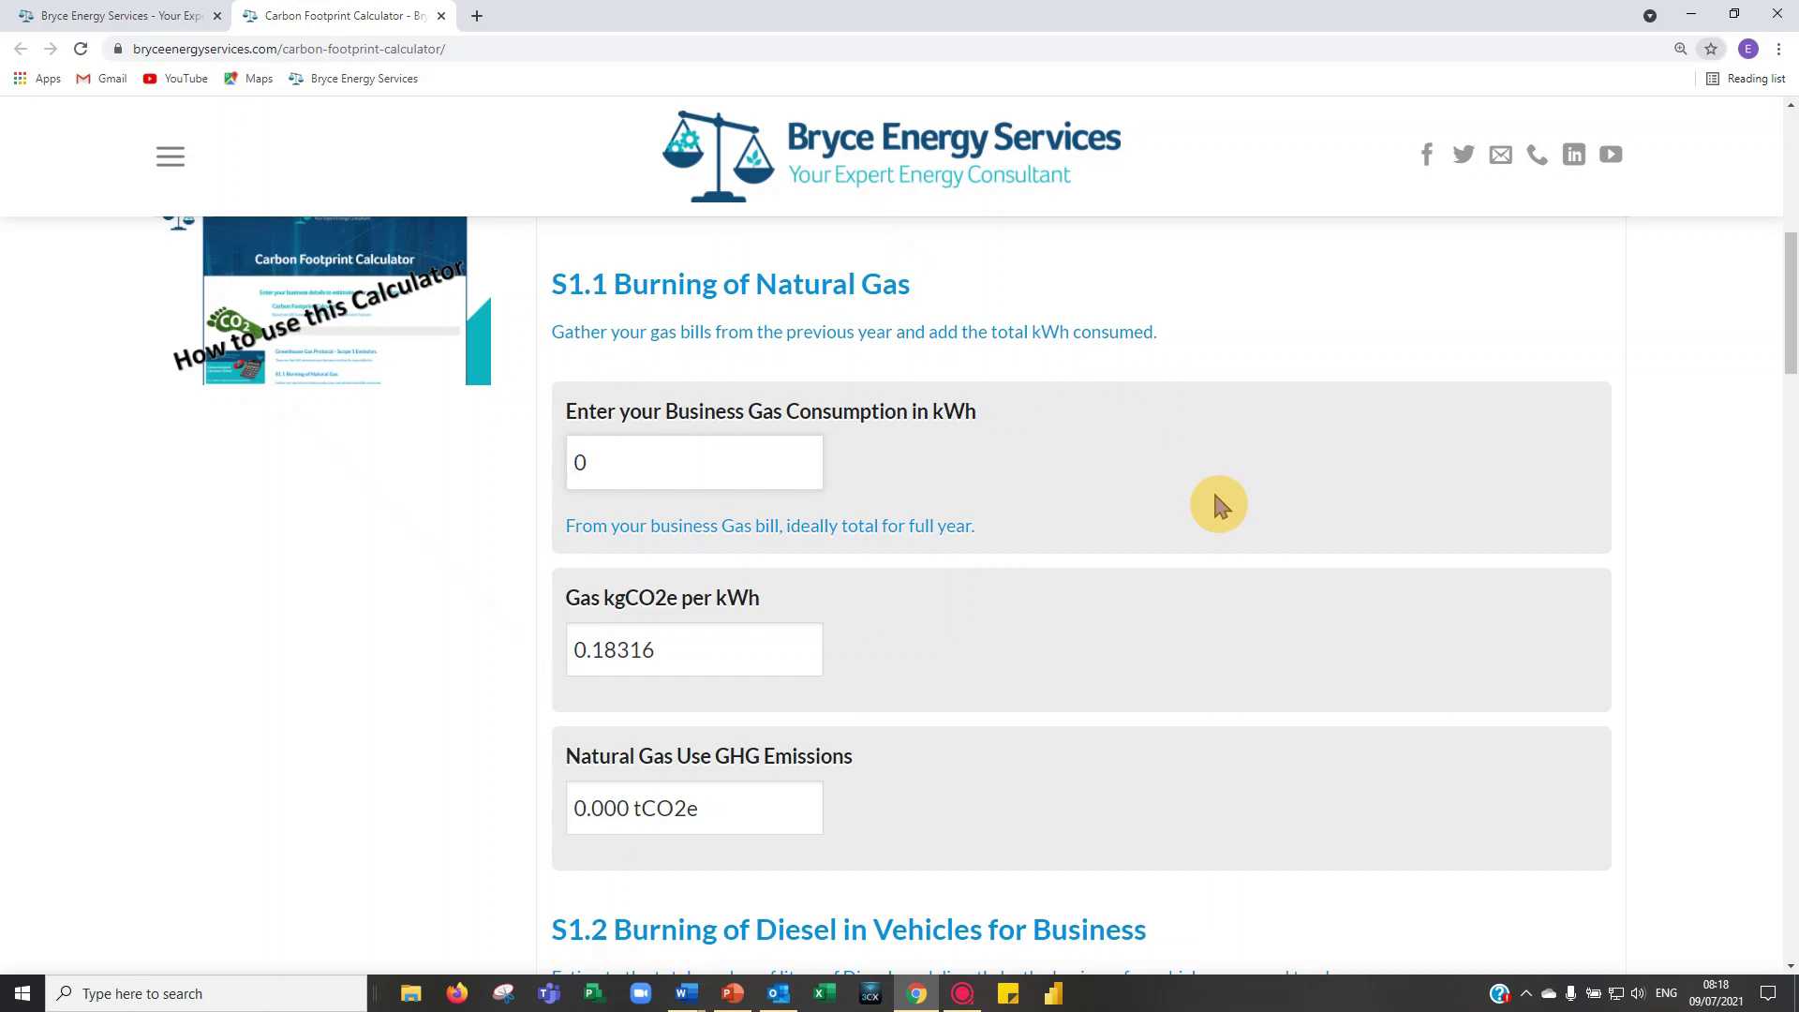
{"action": "type", "text": "120,000"}
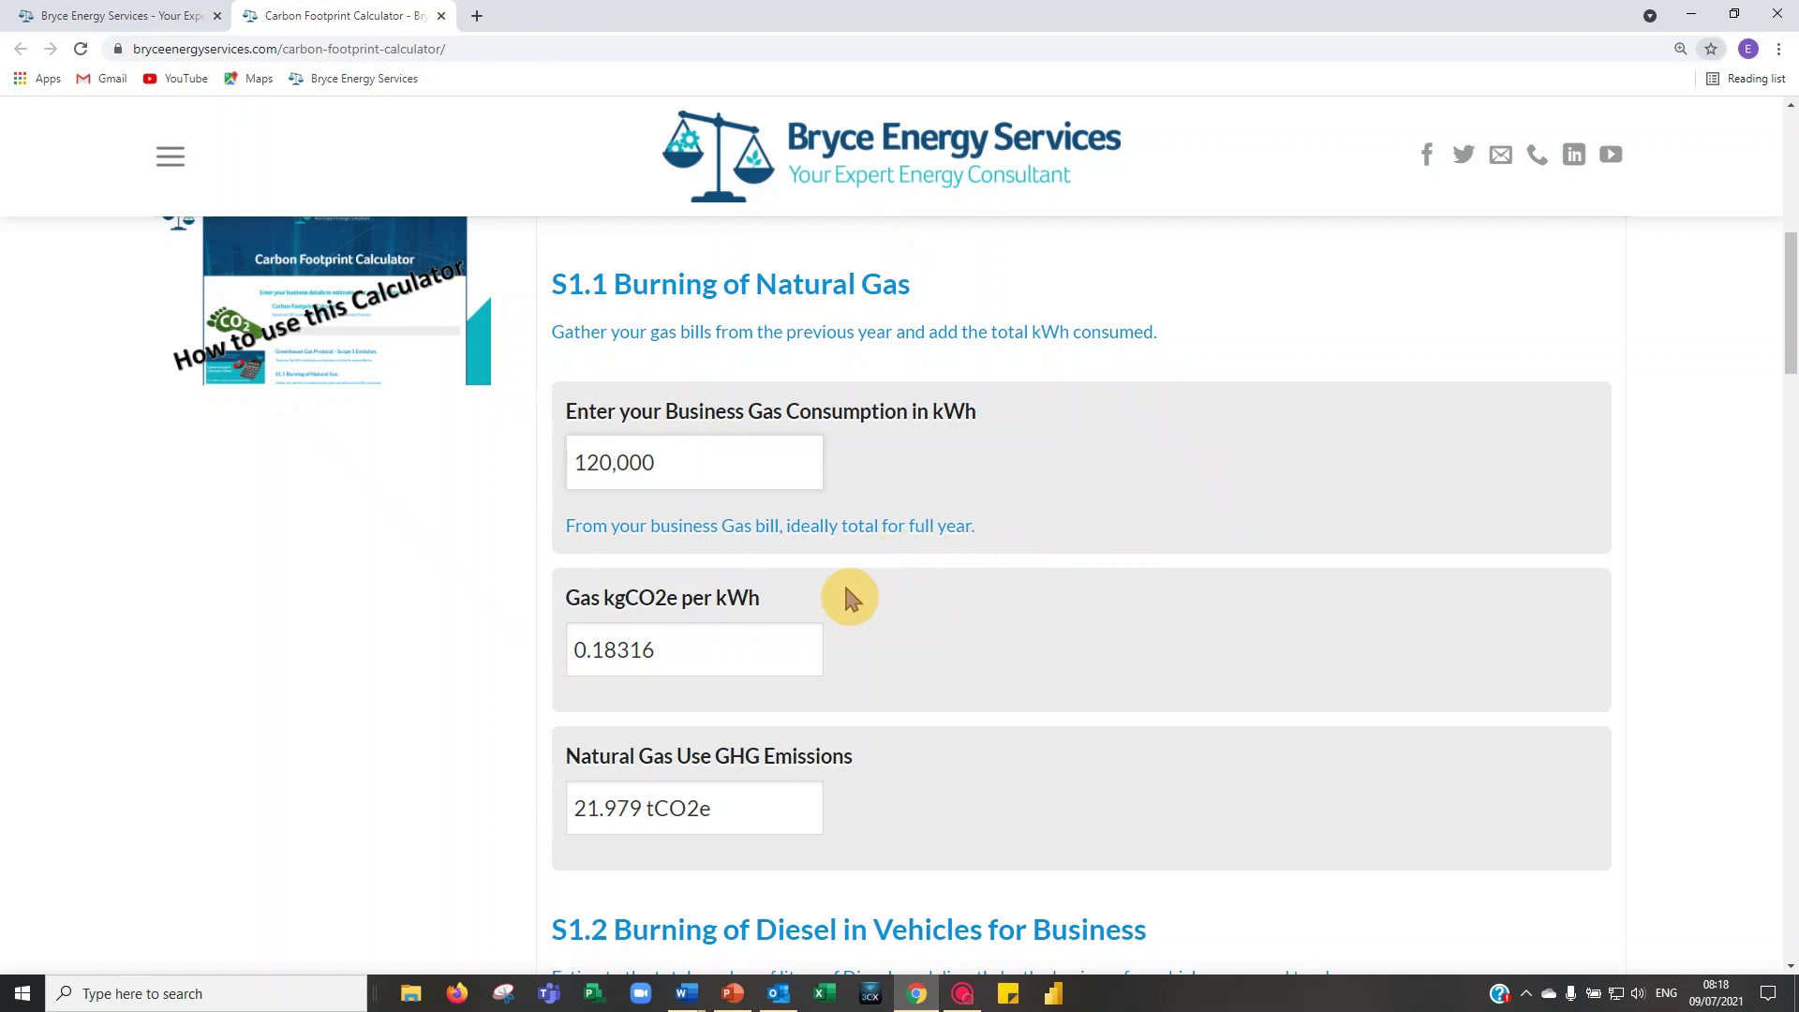
{"action": "scroll", "coordinate": [759, 618], "scroll_direction": "down", "scroll_amount": 1}
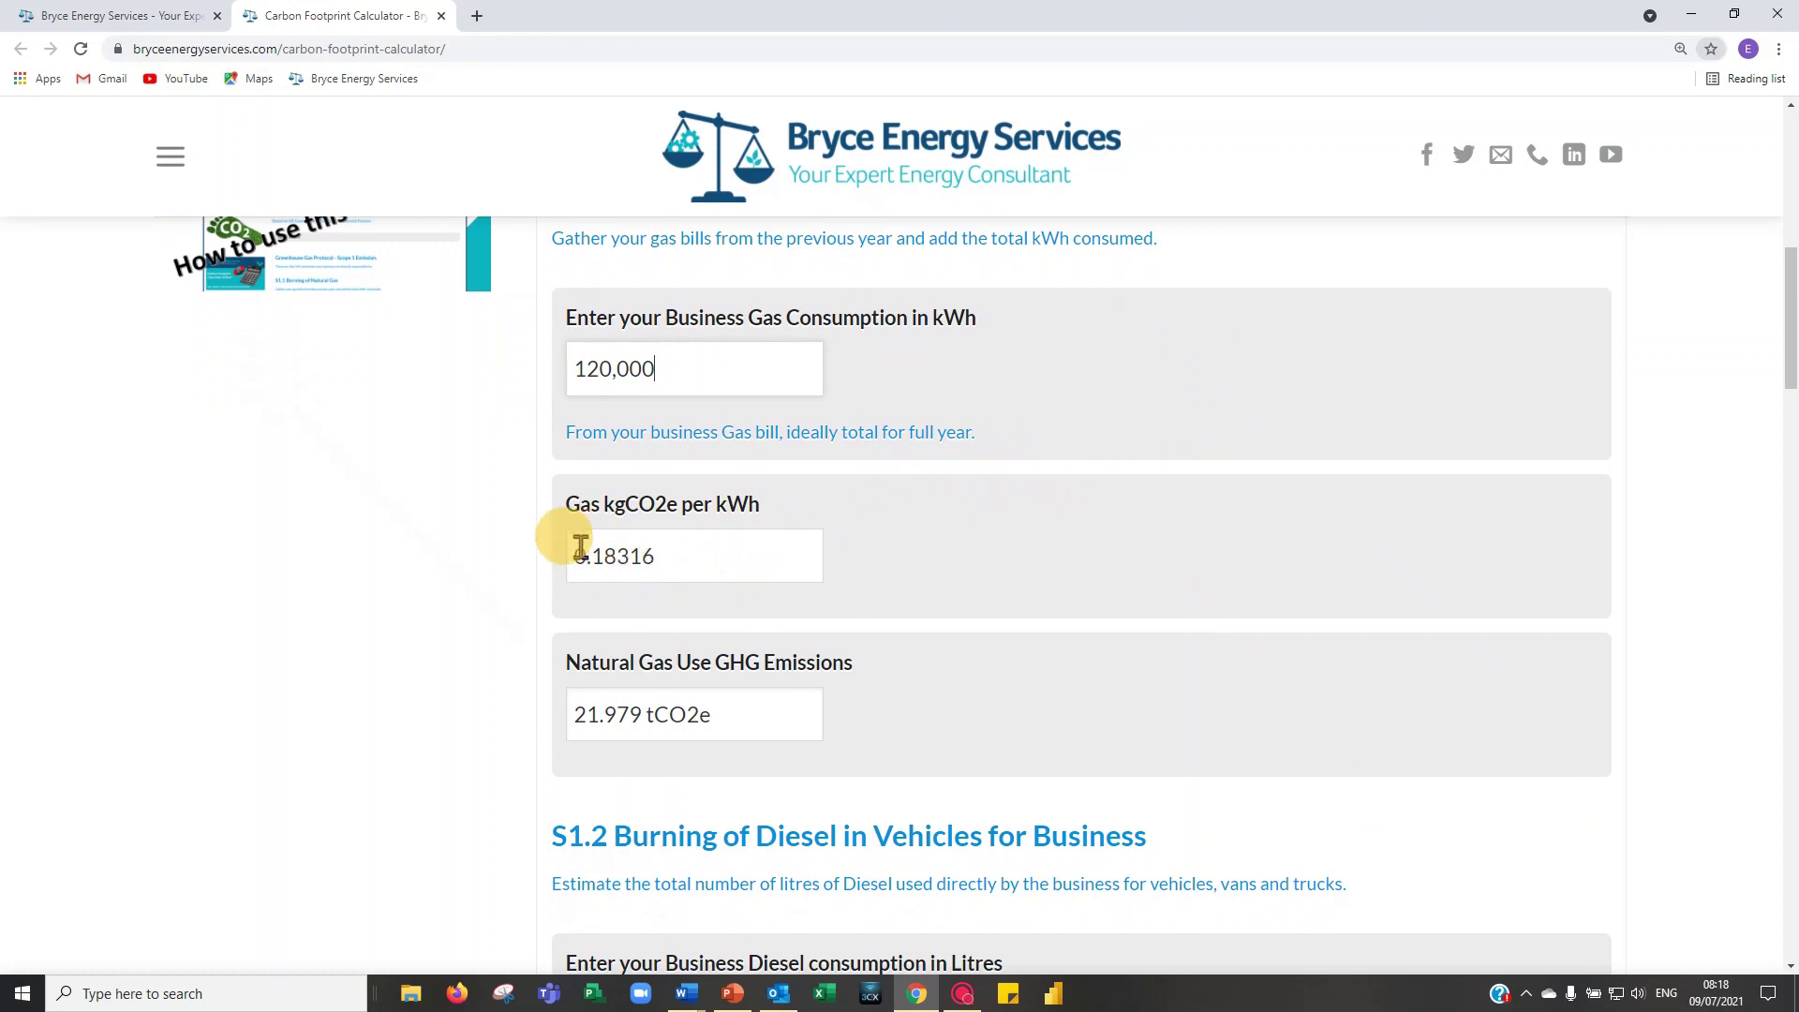
{"action": "left_click", "coordinate": [626, 556]}
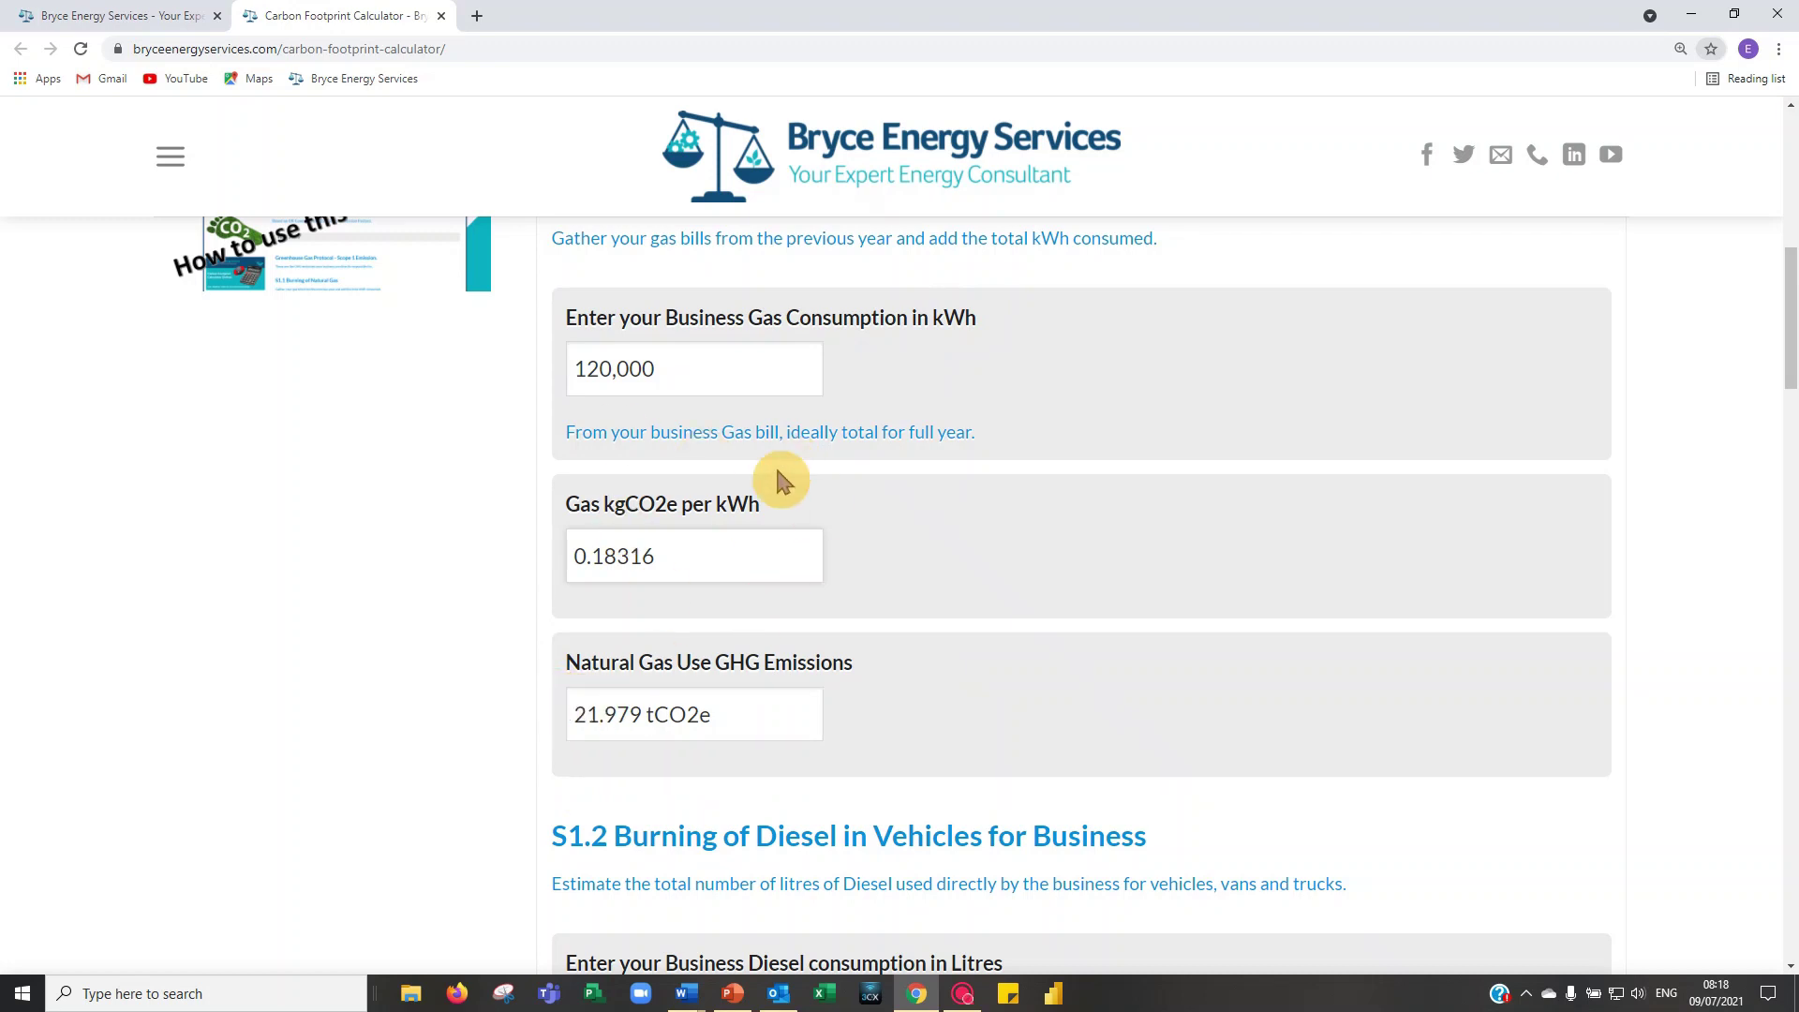
Enter 5000 litres as the business diesel consumption under S1.2 Burning of Diesel in Vehicles
{"action": "scroll", "coordinate": [763, 554], "scroll_direction": "down", "scroll_amount": 5}
{"action": "scroll", "coordinate": [786, 586], "scroll_direction": "down", "scroll_amount": 1}
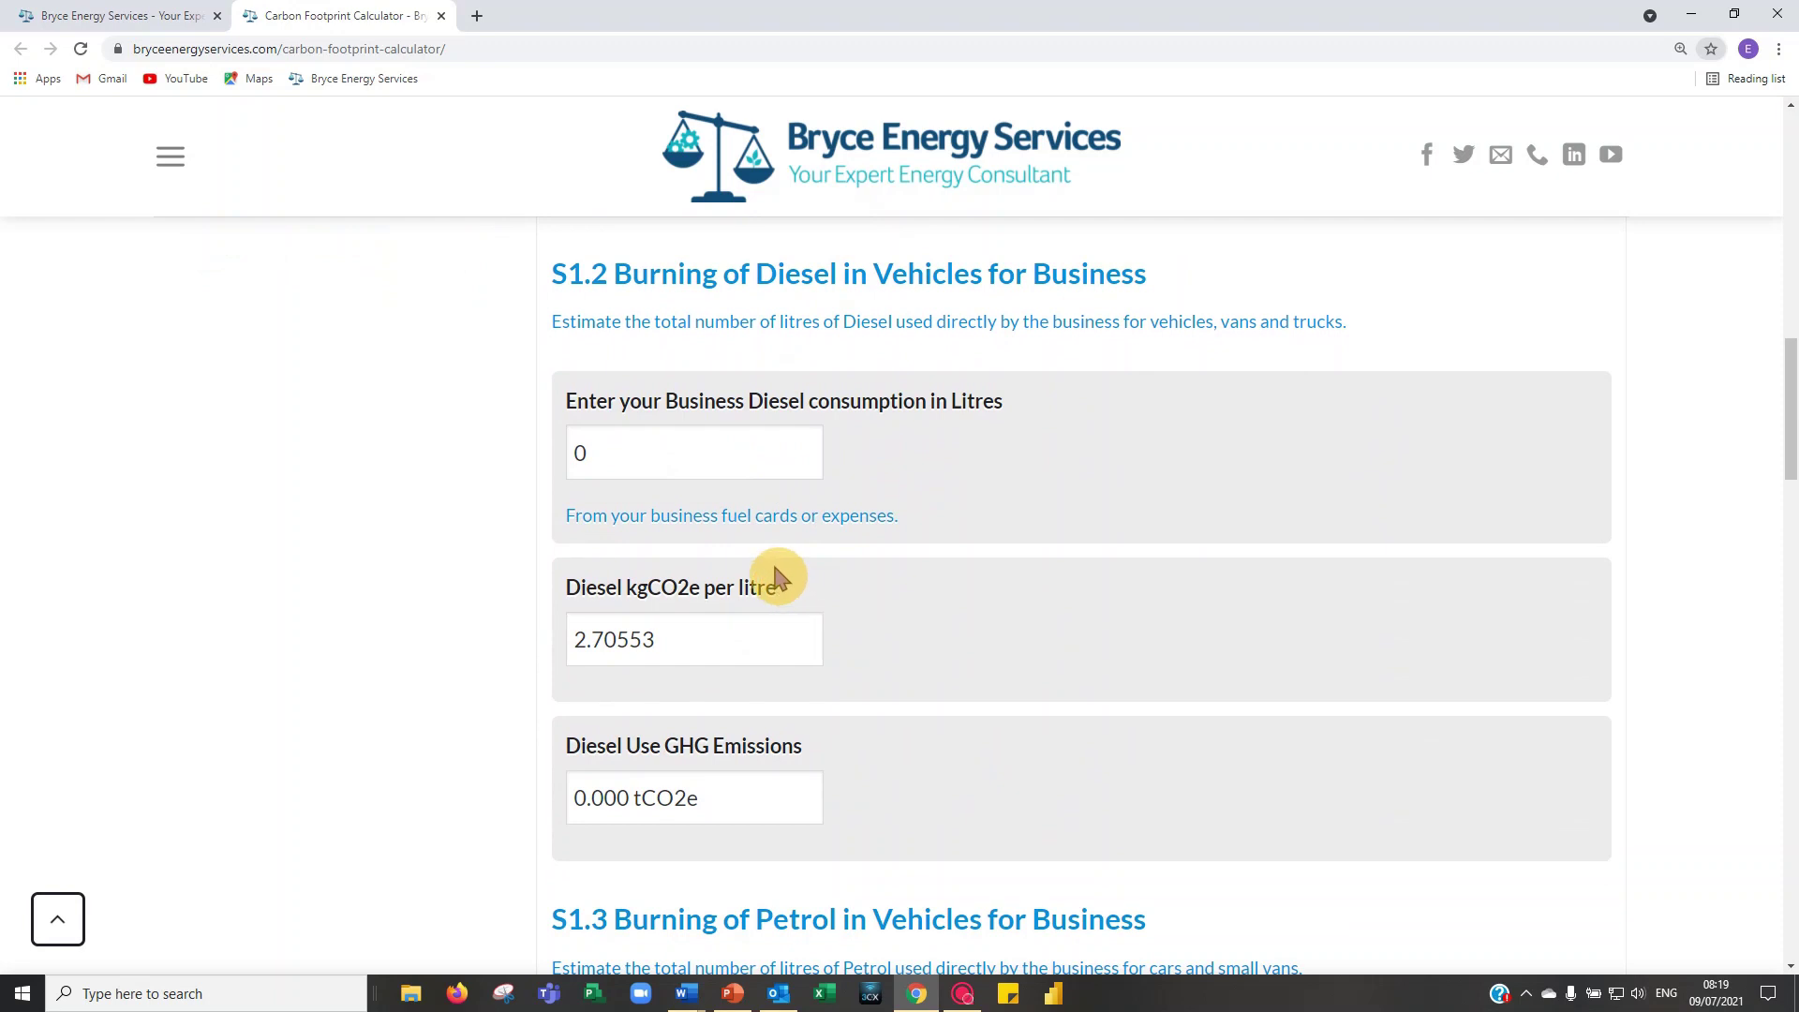
{"action": "left_click", "coordinate": [585, 457]}
{"action": "type", "text": "5000"}
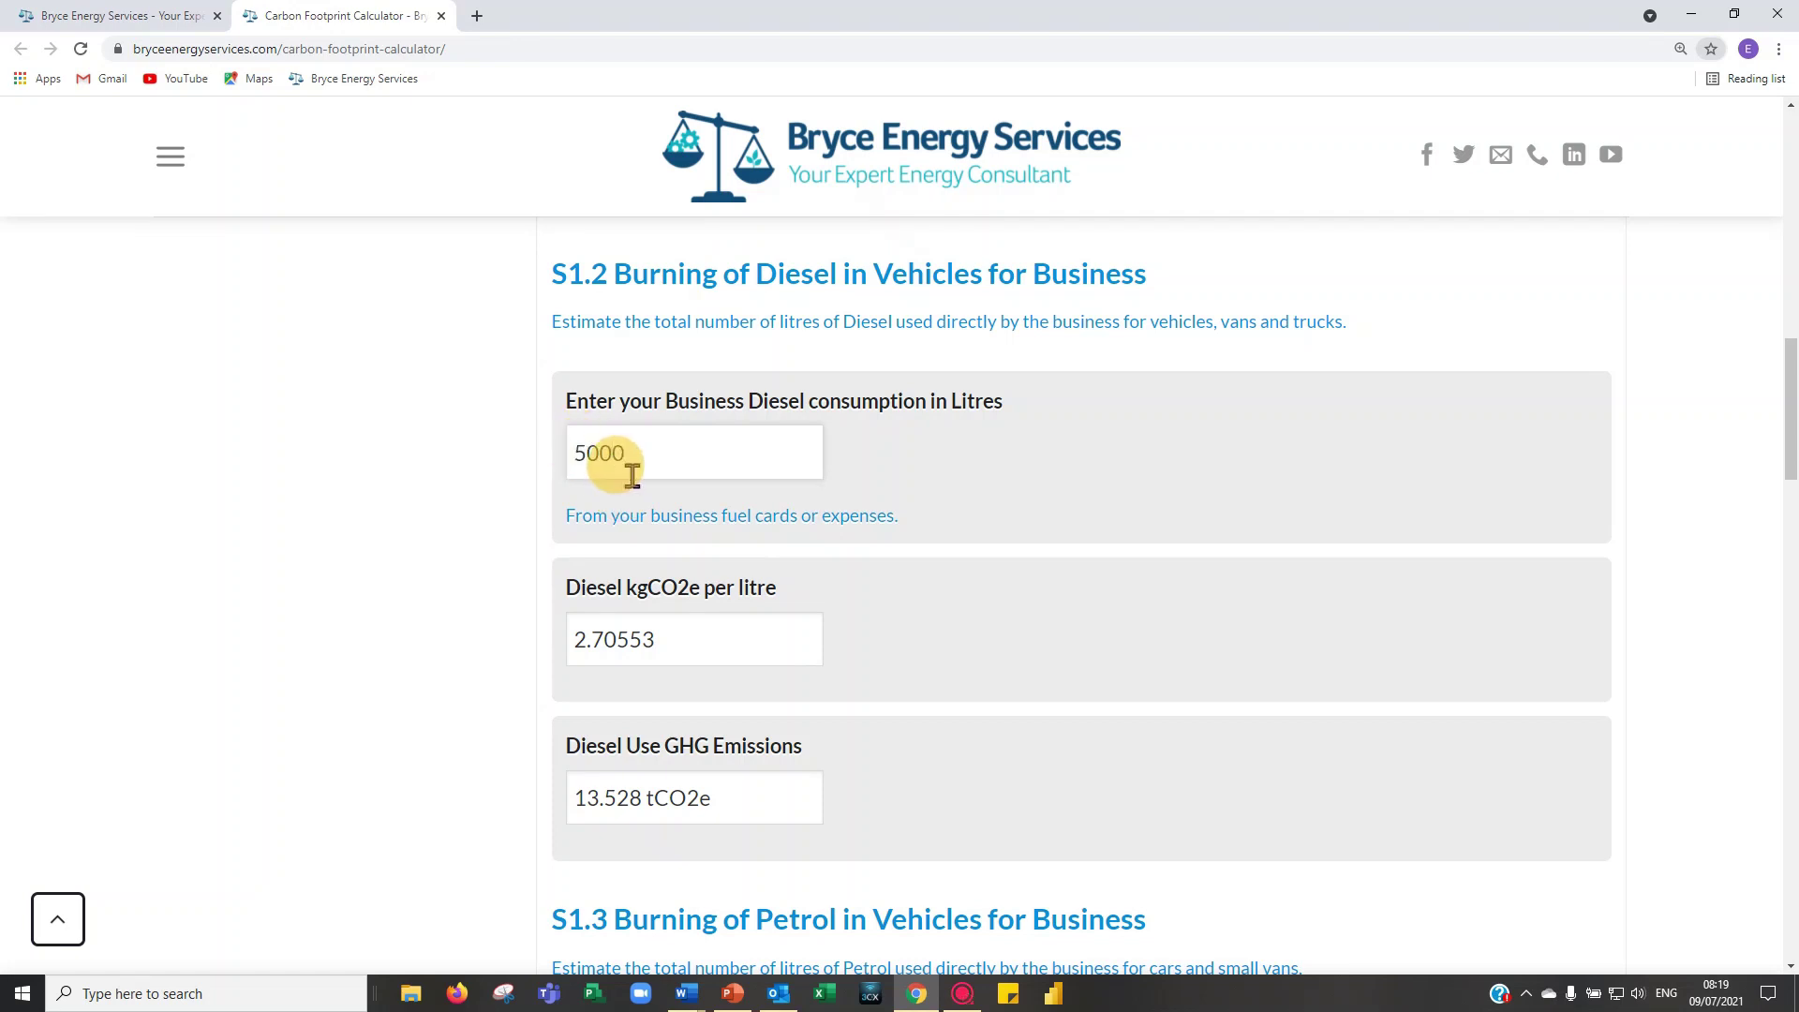
Set the business petrol consumption to 2500 litres under S1.3 Burning of Petrol in Vehicles
{"action": "scroll", "coordinate": [690, 512], "scroll_direction": "down", "scroll_amount": 1}
{"action": "scroll", "coordinate": [689, 512], "scroll_direction": "down", "scroll_amount": 4}
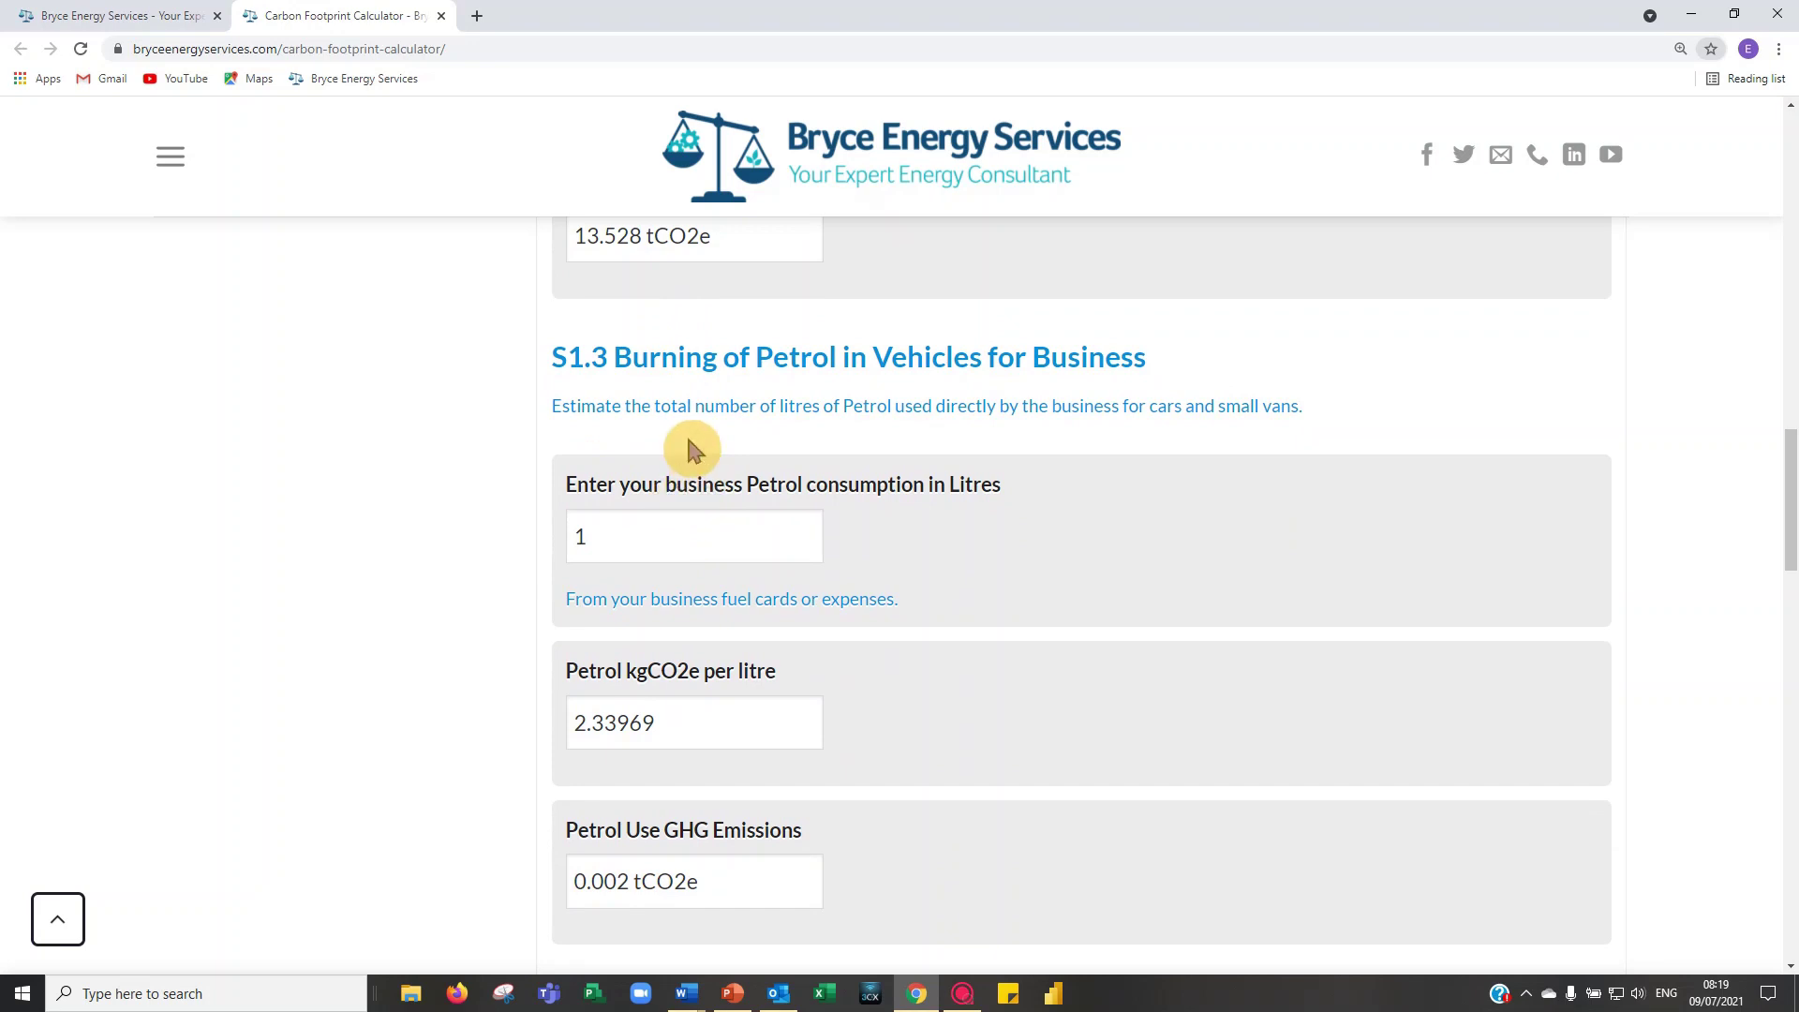
{"action": "left_click", "coordinate": [576, 530]}
{"action": "key", "text": "BackSpace"}
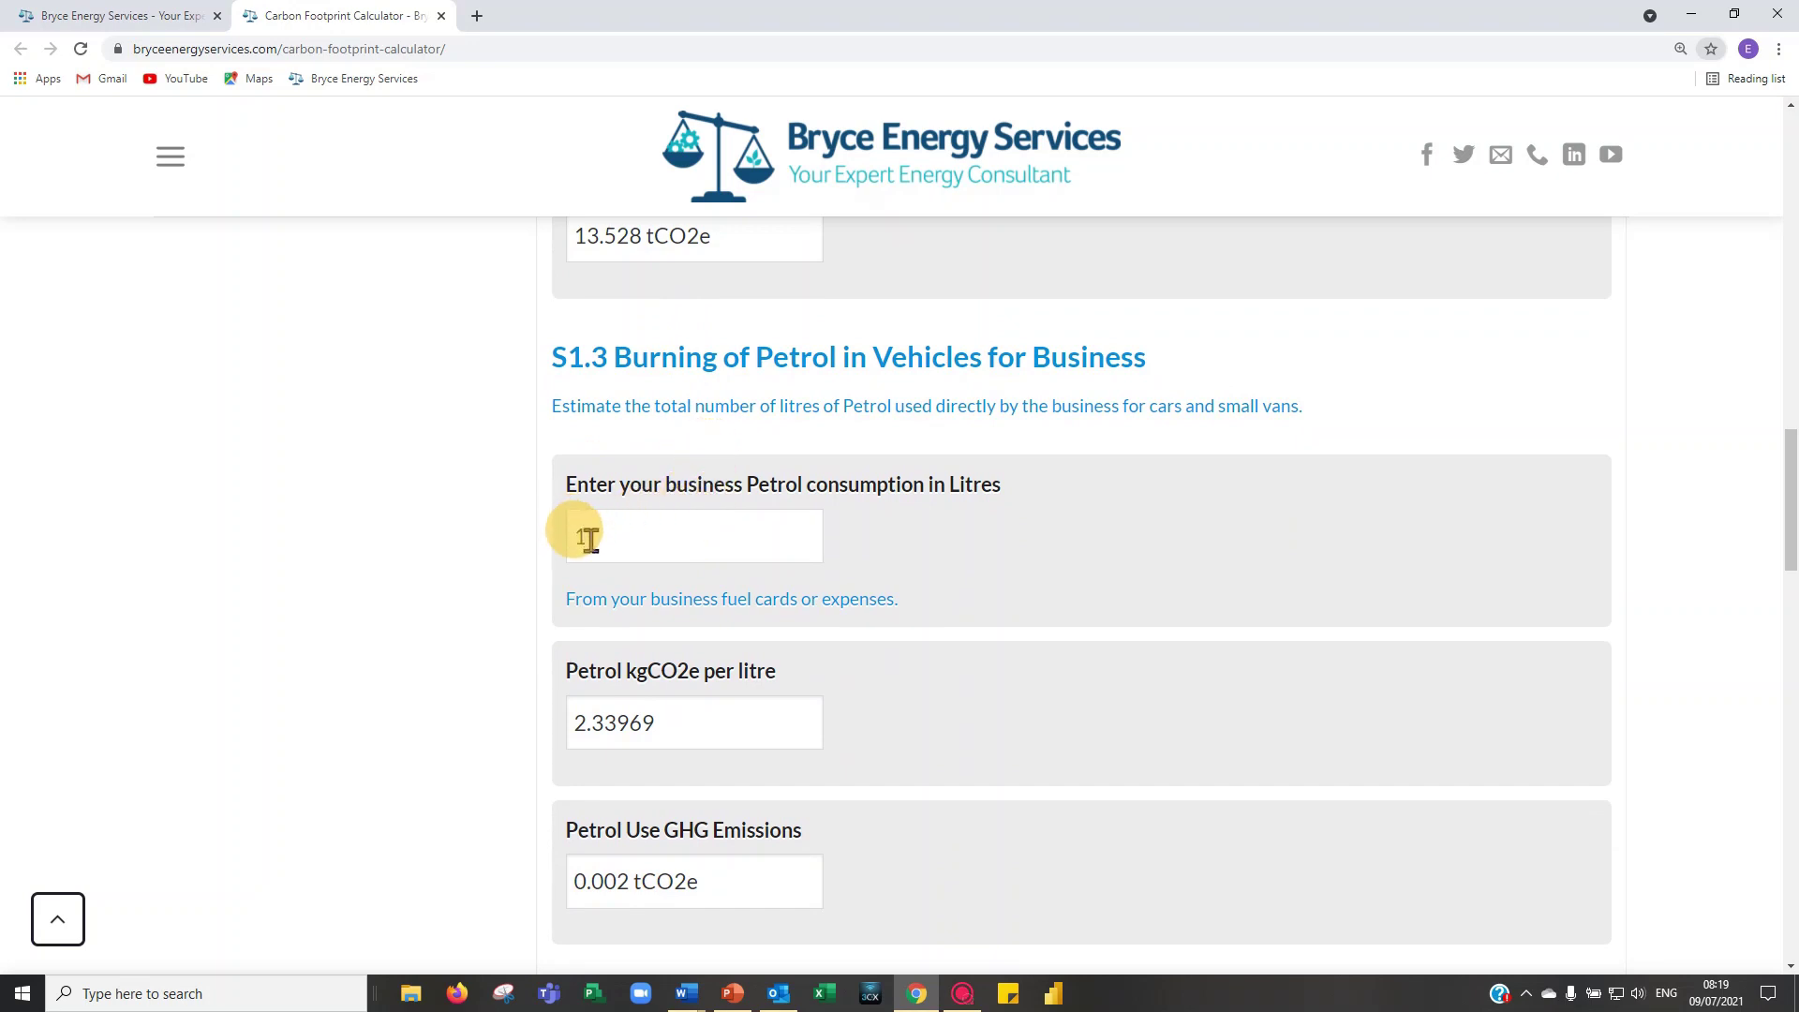
{"action": "left_click", "coordinate": [586, 536]}
{"action": "type", "text": "1"}
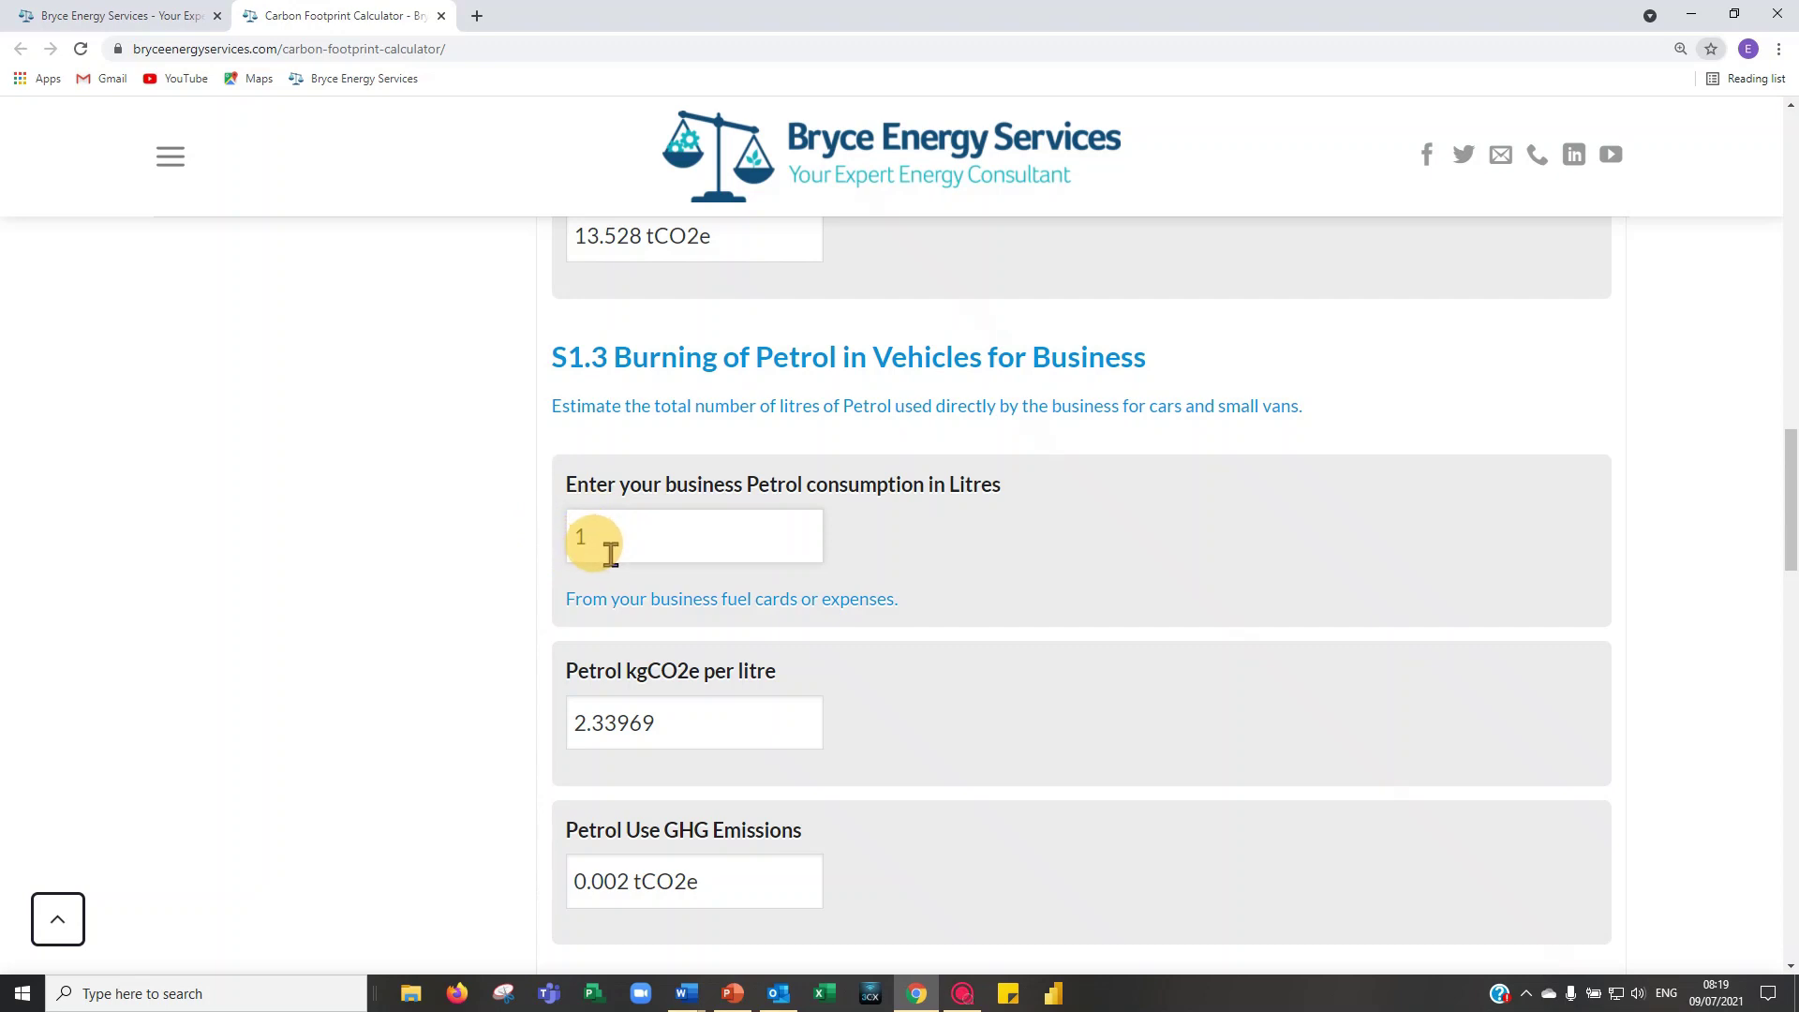
{"action": "scroll", "coordinate": [622, 563], "scroll_direction": "up", "scroll_amount": 1}
{"action": "scroll", "coordinate": [632, 570], "scroll_direction": "down", "scroll_amount": 1}
{"action": "key", "text": "BackSpace"}
{"action": "type", "text": "2500"}
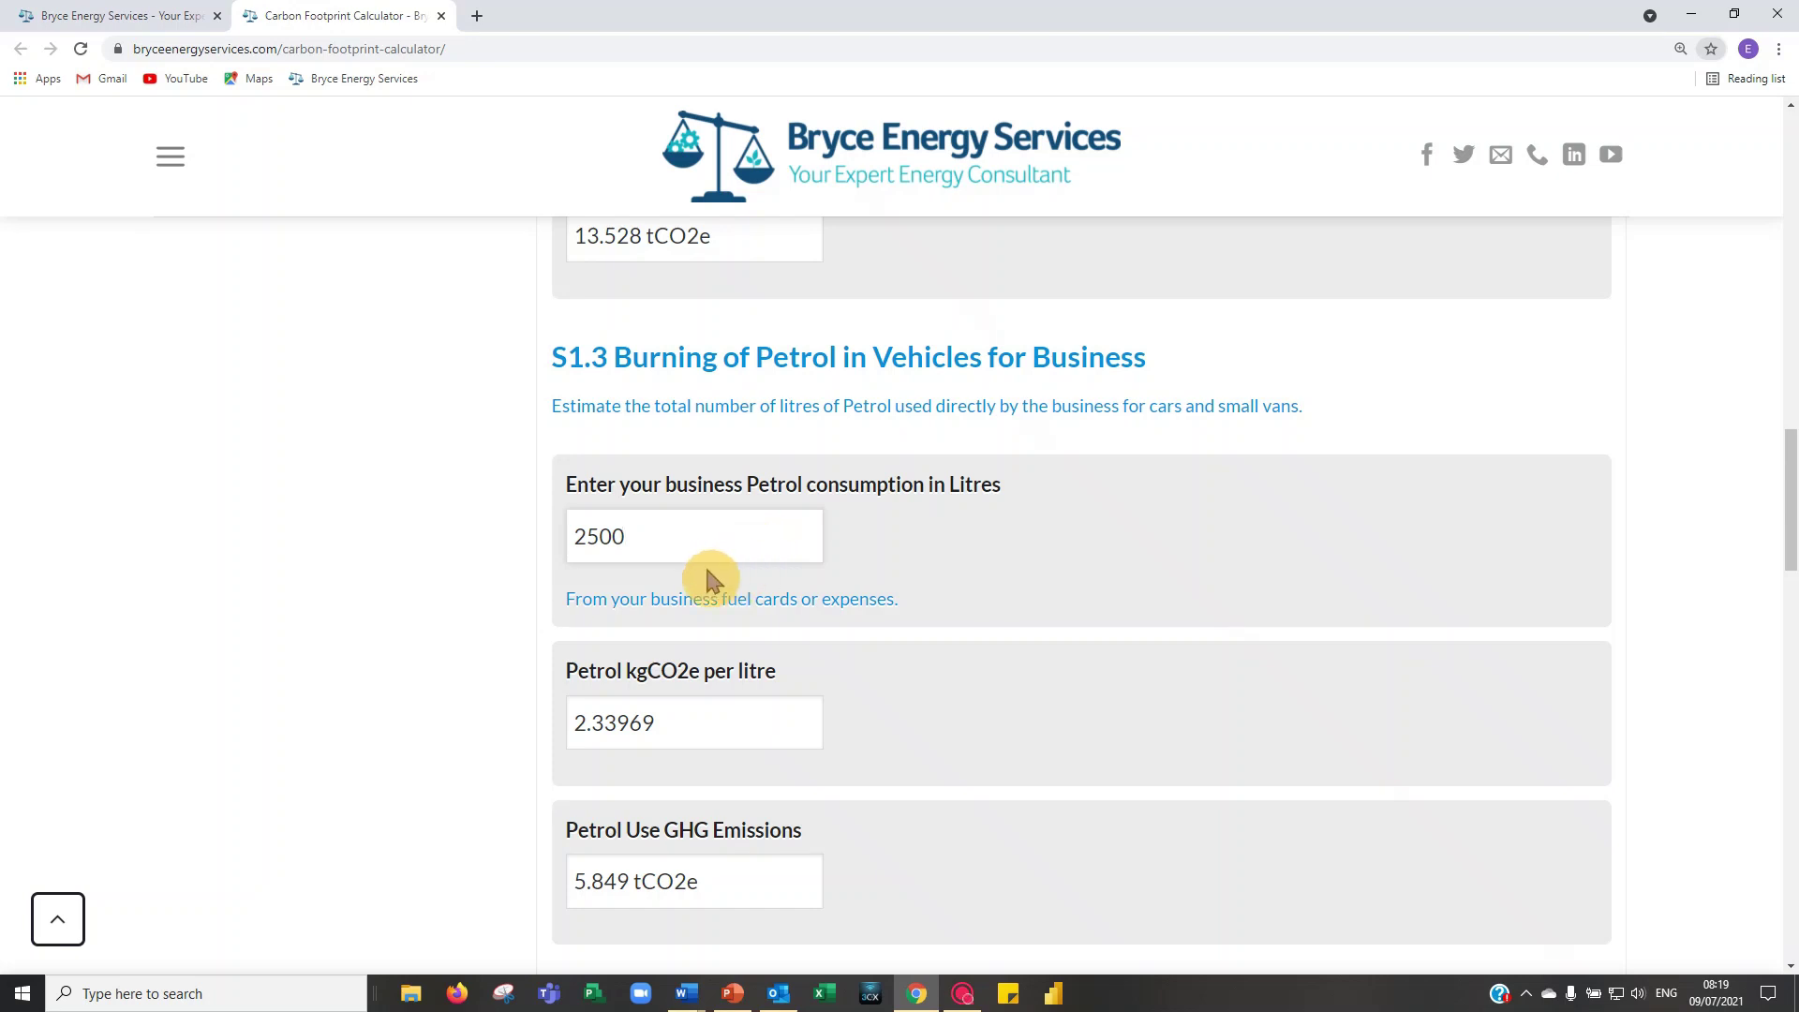
Check the petrol emissions and the Scope 1 total, and continue to the Scope 2 emissions page
{"action": "scroll", "coordinate": [708, 585], "scroll_direction": "down", "scroll_amount": 1}
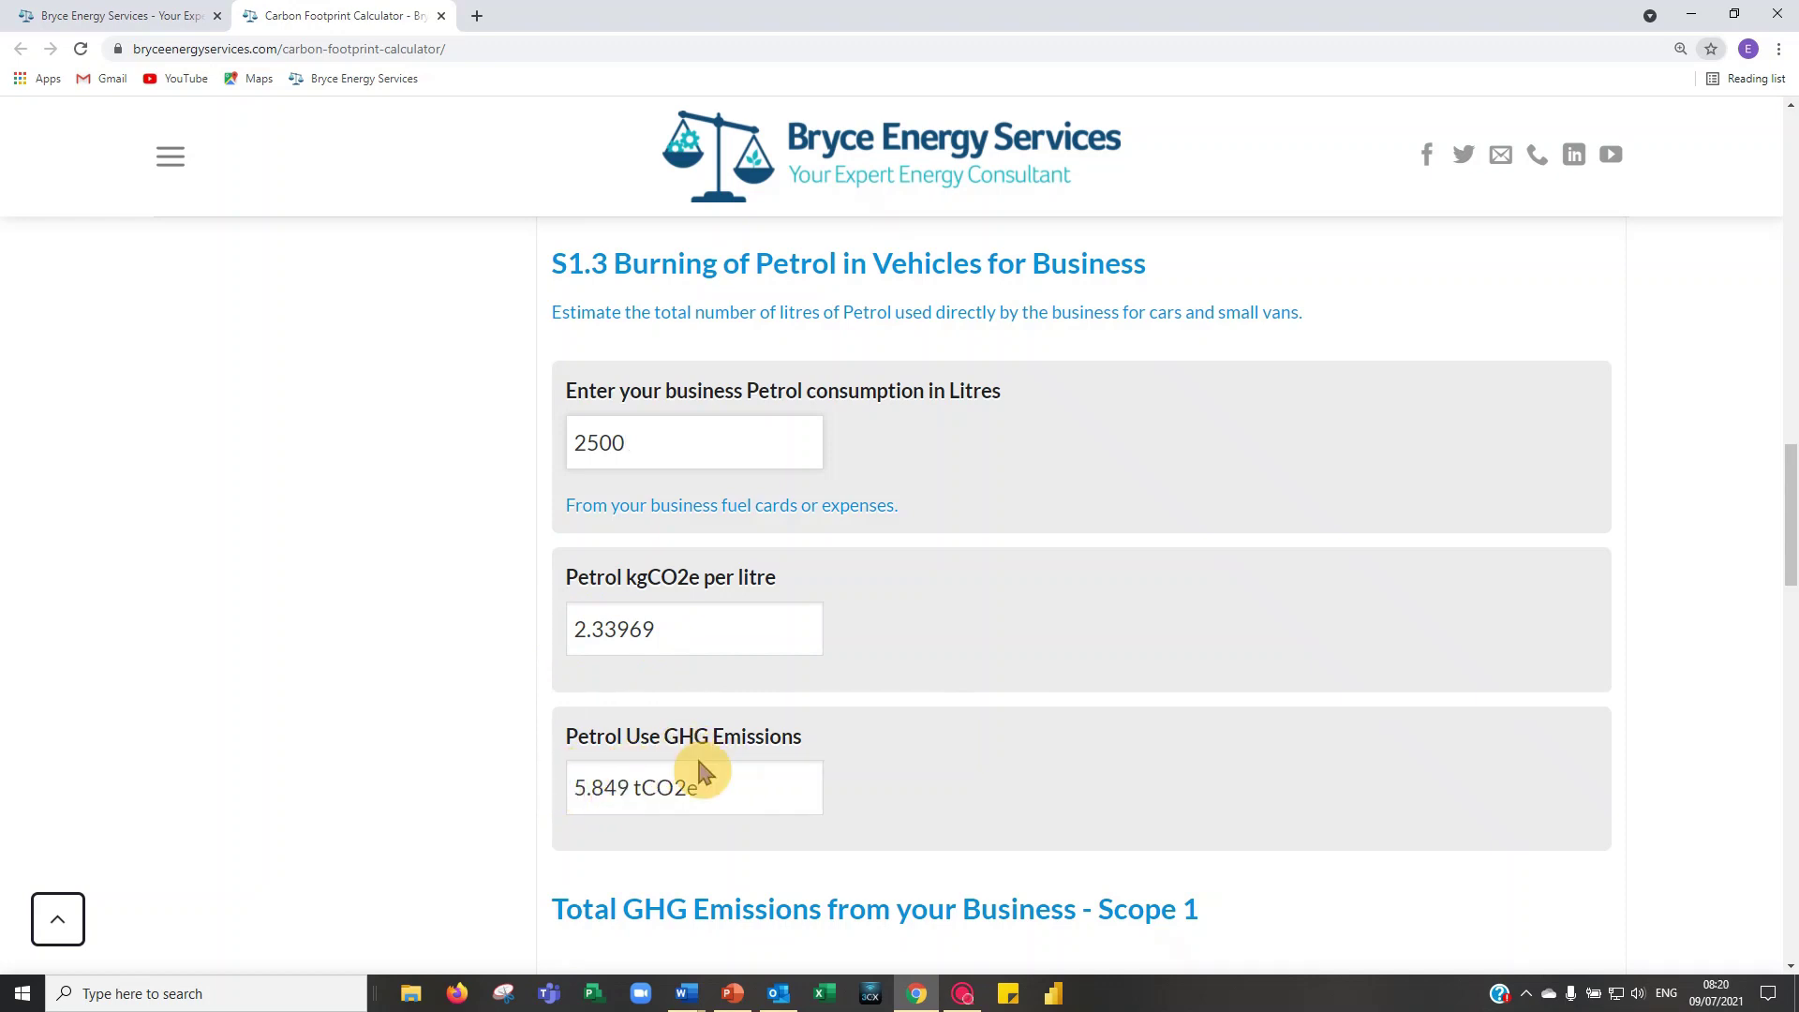
{"action": "scroll", "coordinate": [704, 773], "scroll_direction": "down", "scroll_amount": 2}
{"action": "scroll", "coordinate": [699, 767], "scroll_direction": "down", "scroll_amount": 1}
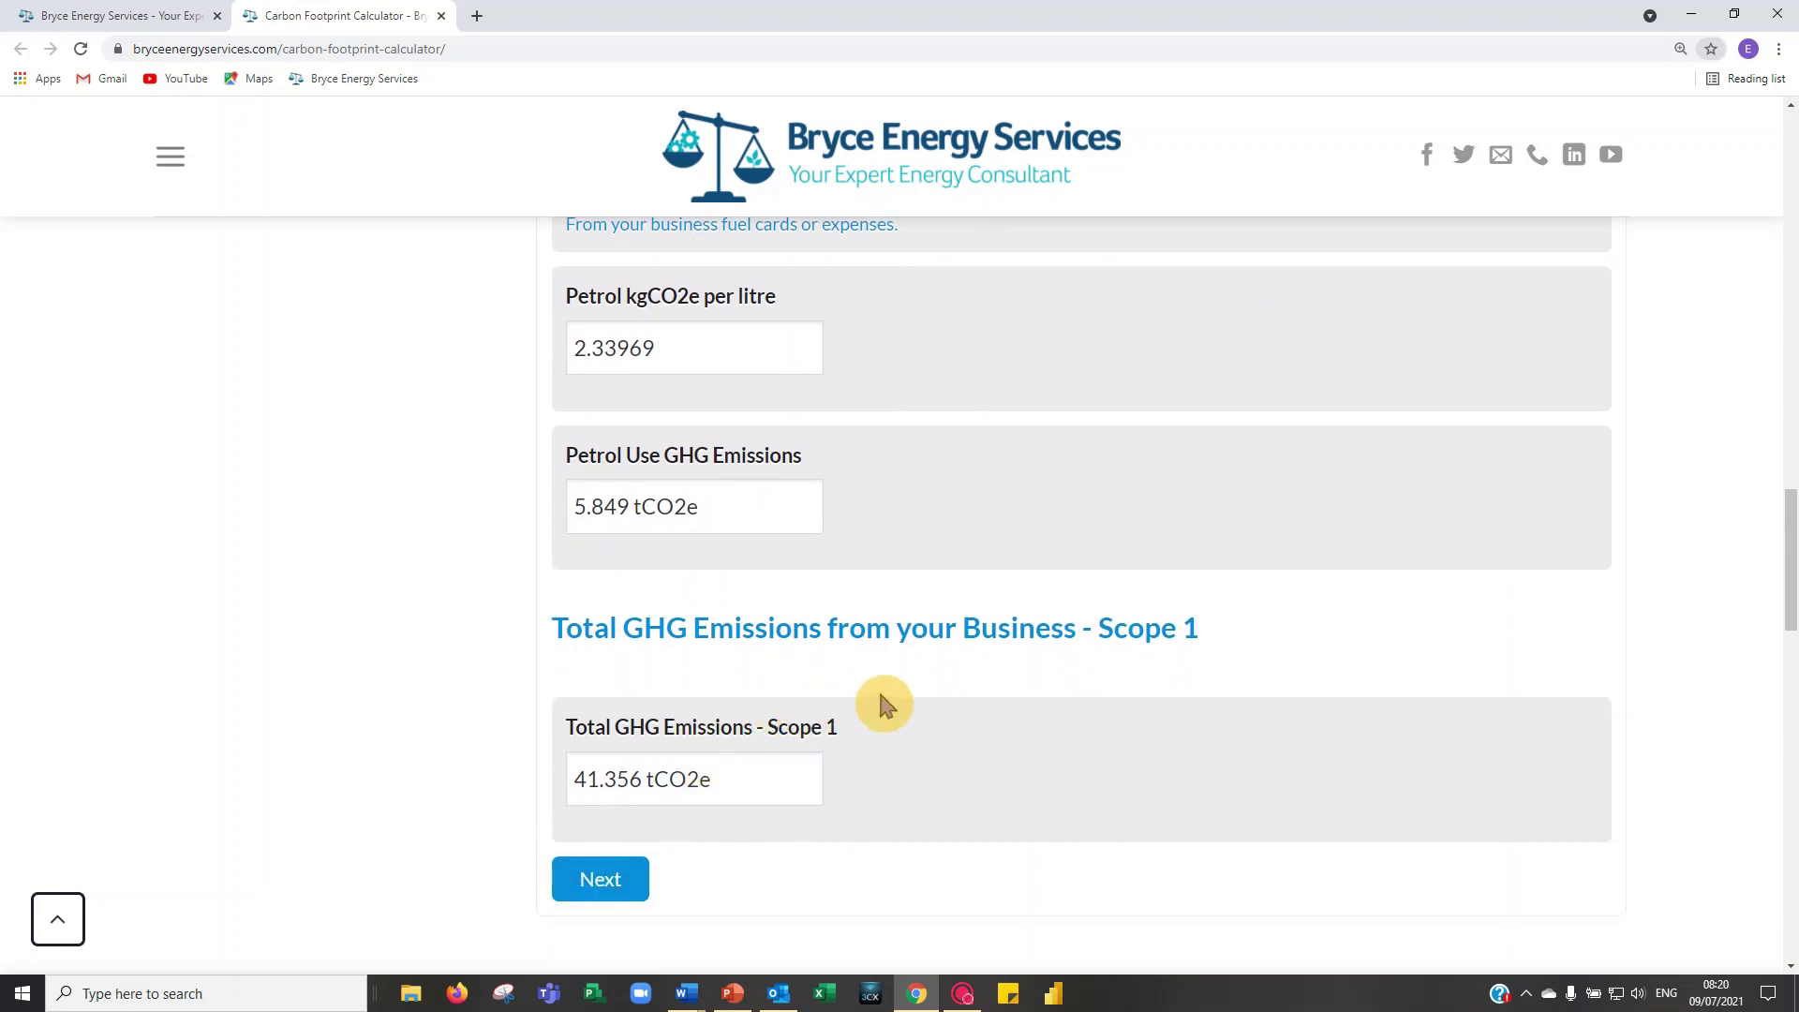
{"action": "scroll", "coordinate": [884, 704], "scroll_direction": "up", "scroll_amount": 1}
{"action": "scroll", "coordinate": [862, 604], "scroll_direction": "down", "scroll_amount": 2}
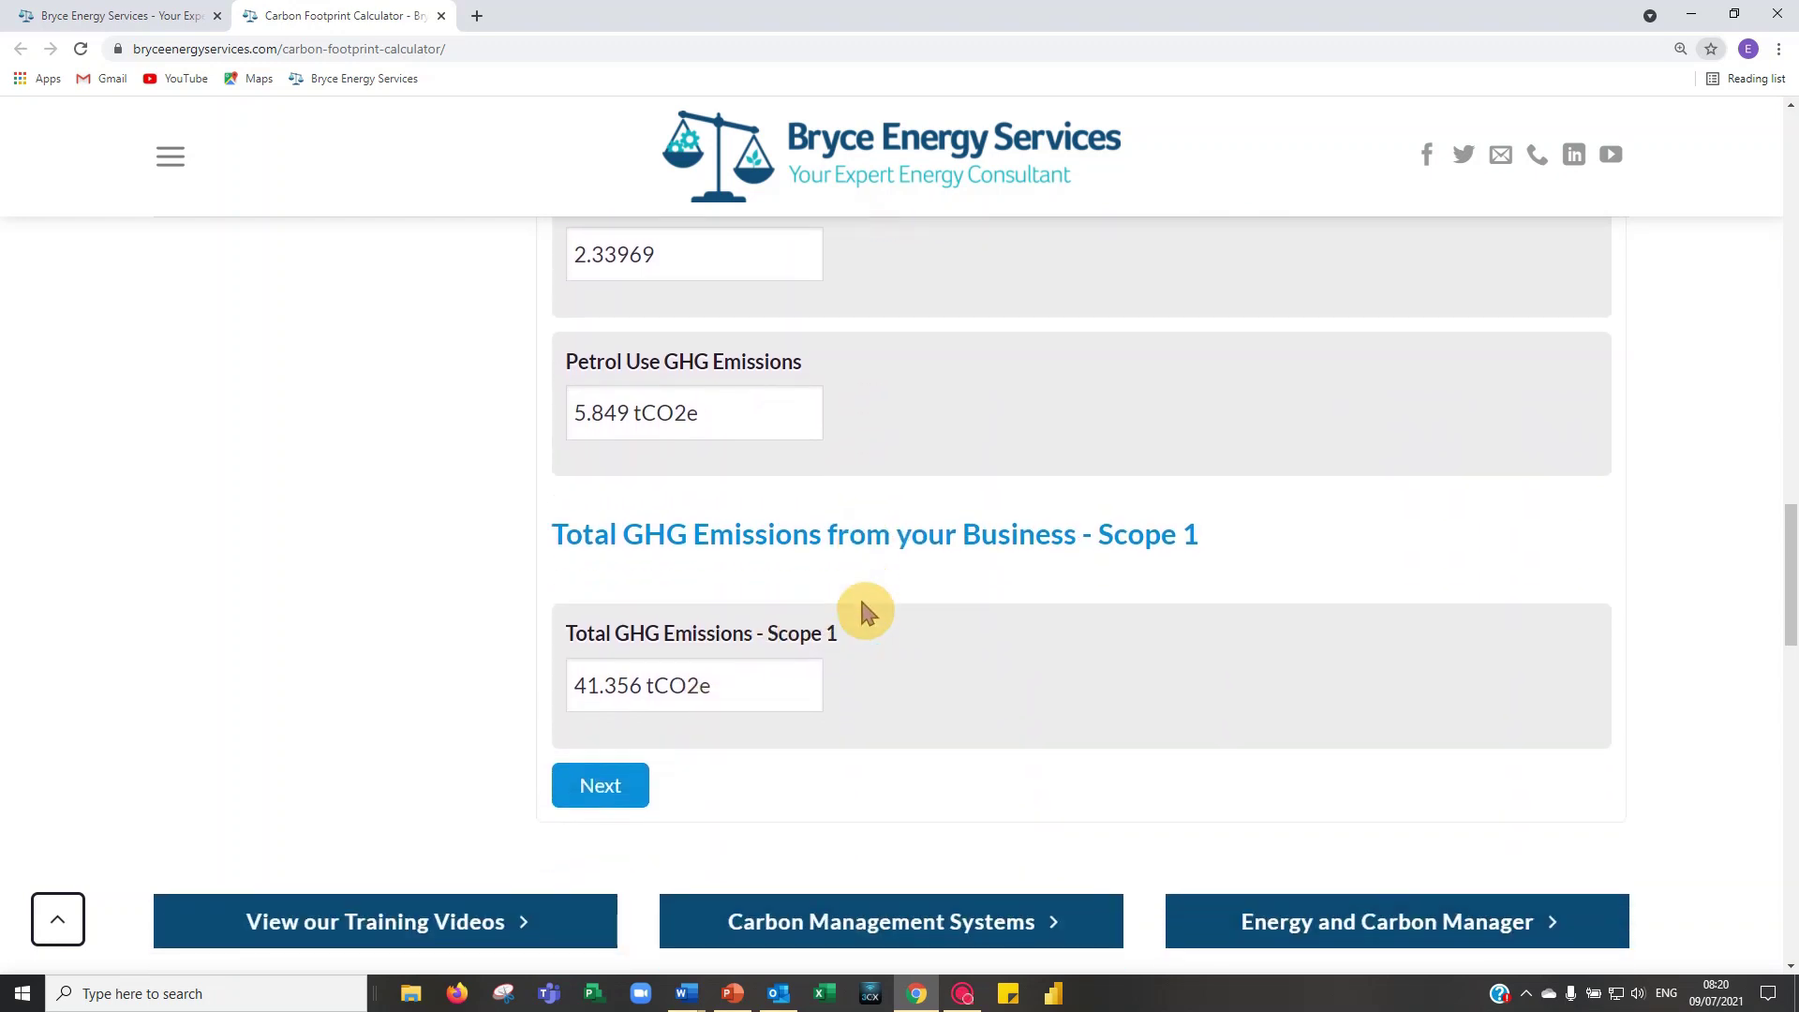
{"action": "scroll", "coordinate": [862, 604], "scroll_direction": "up", "scroll_amount": 3}
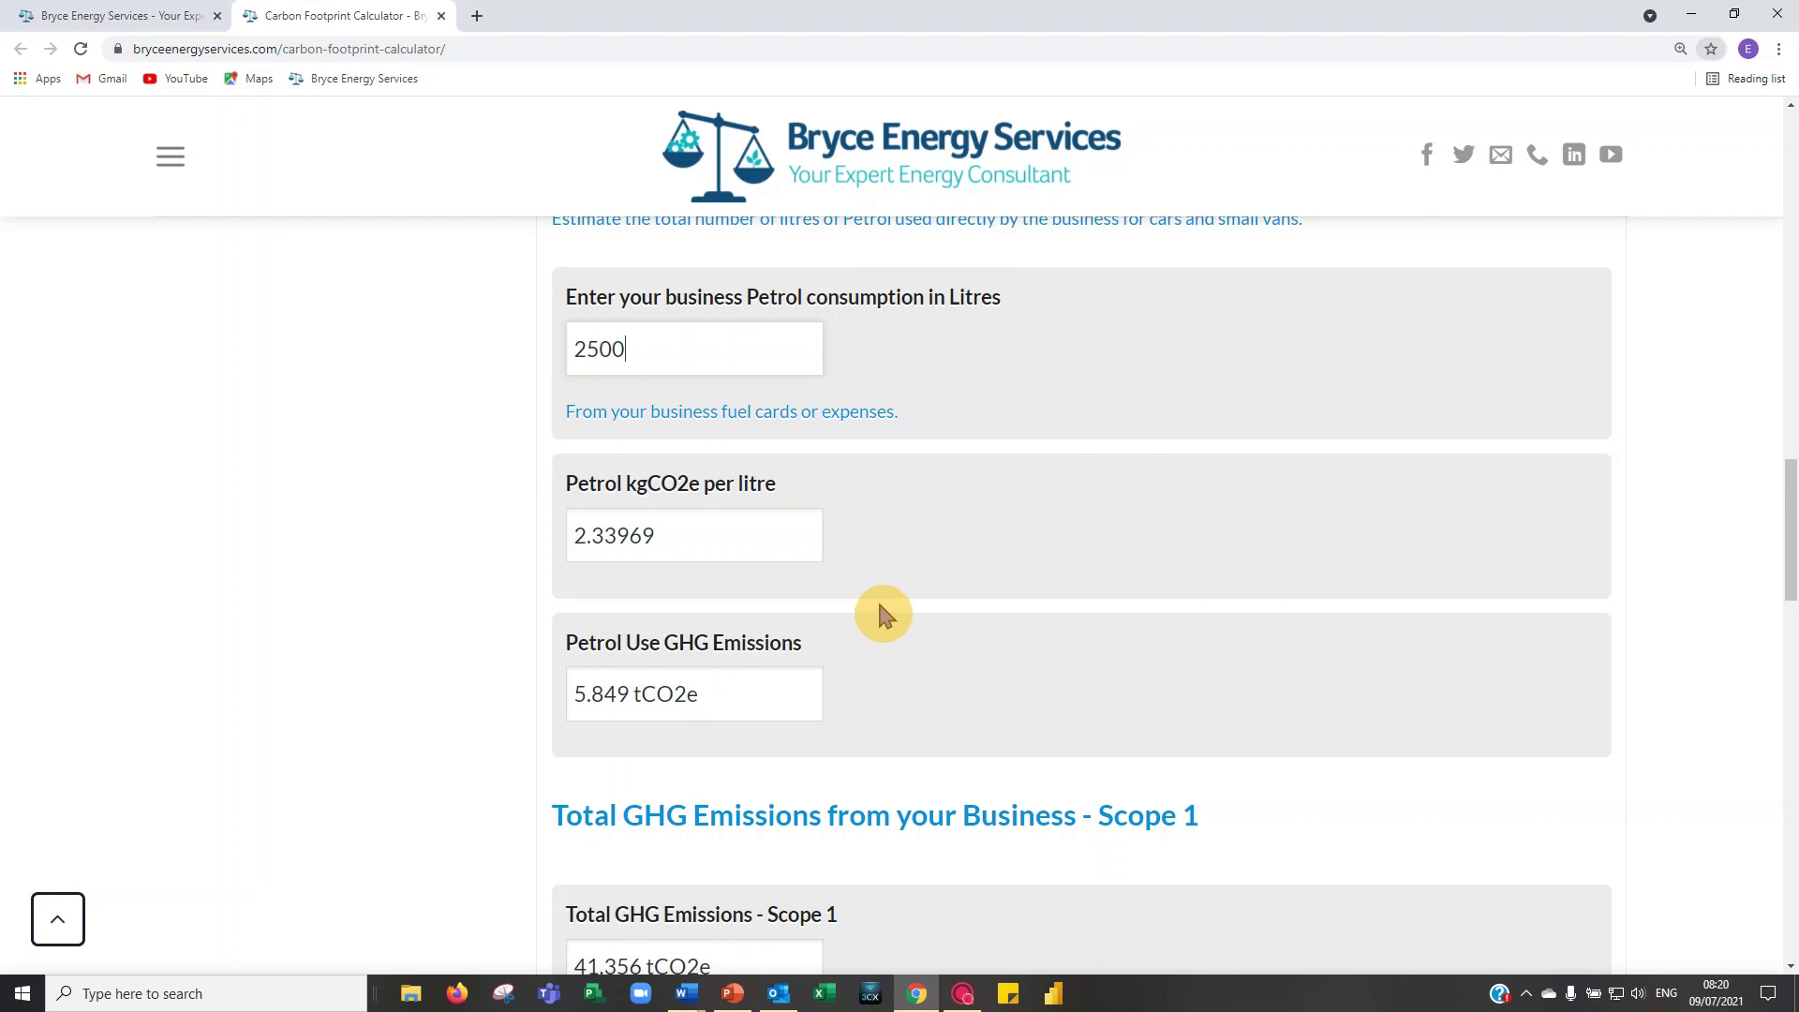
{"action": "scroll", "coordinate": [869, 652], "scroll_direction": "up", "scroll_amount": 1}
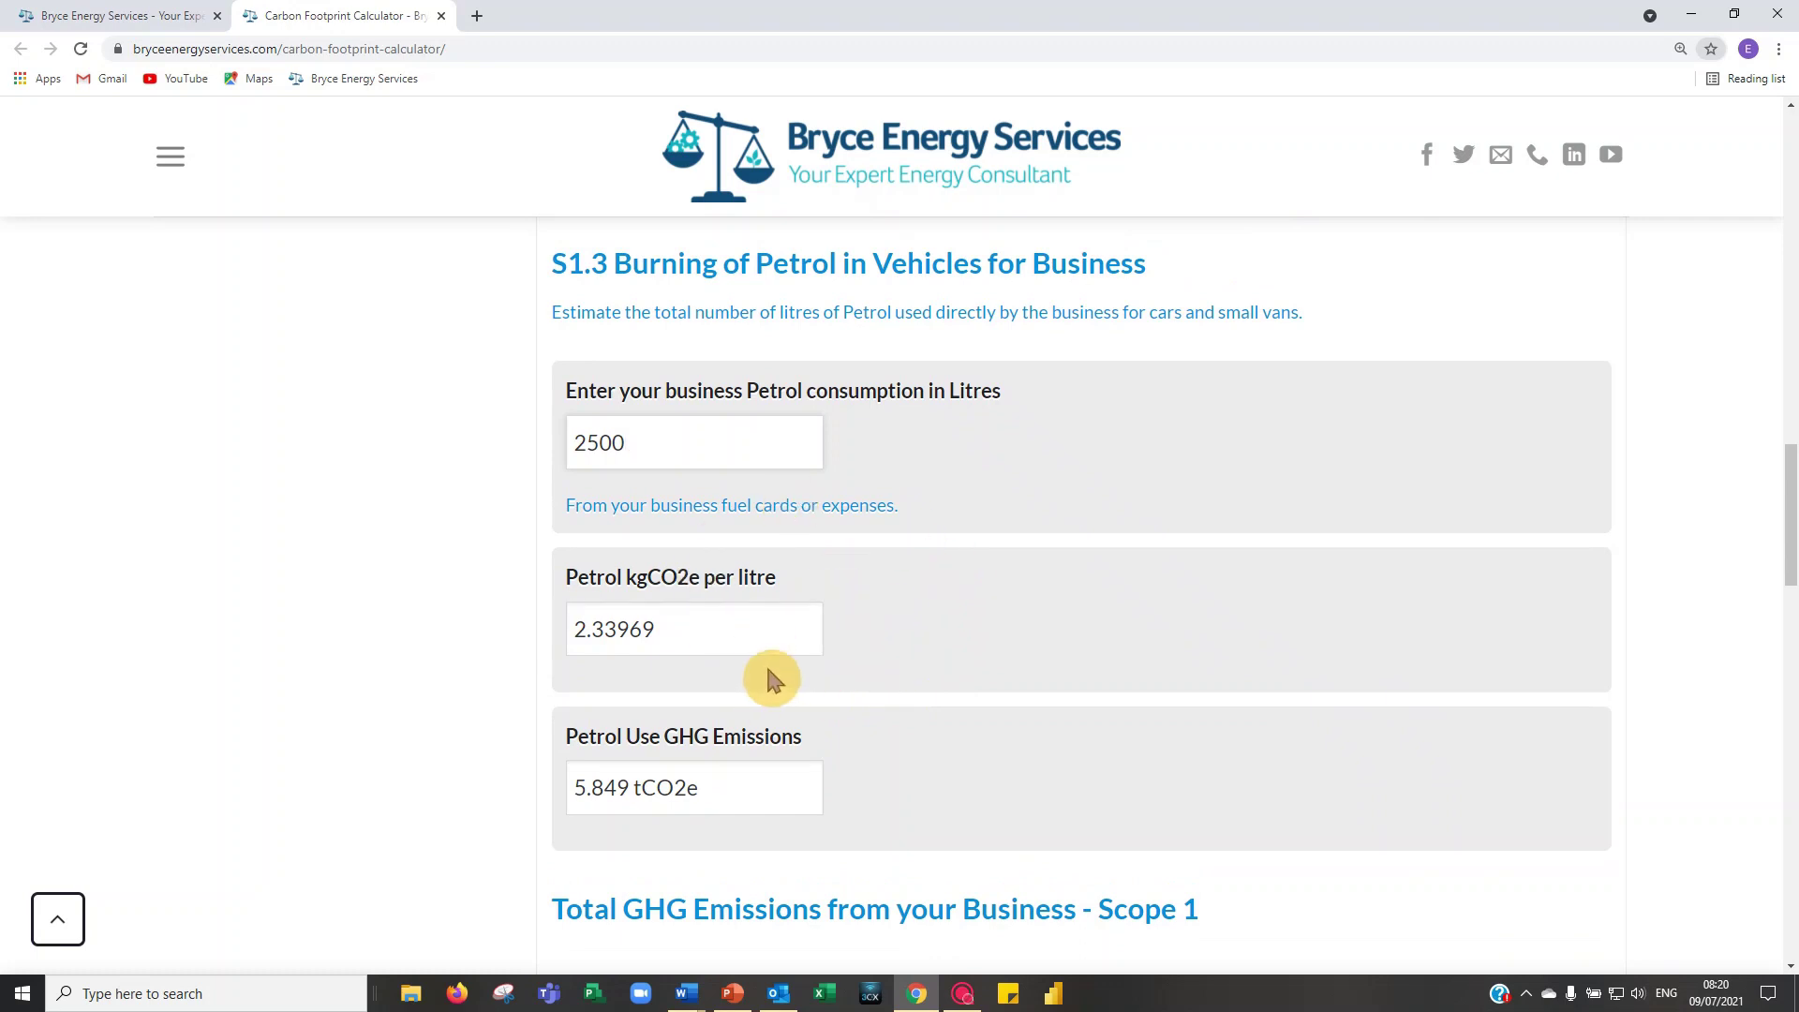
{"action": "scroll", "coordinate": [766, 673], "scroll_direction": "down", "scroll_amount": 5}
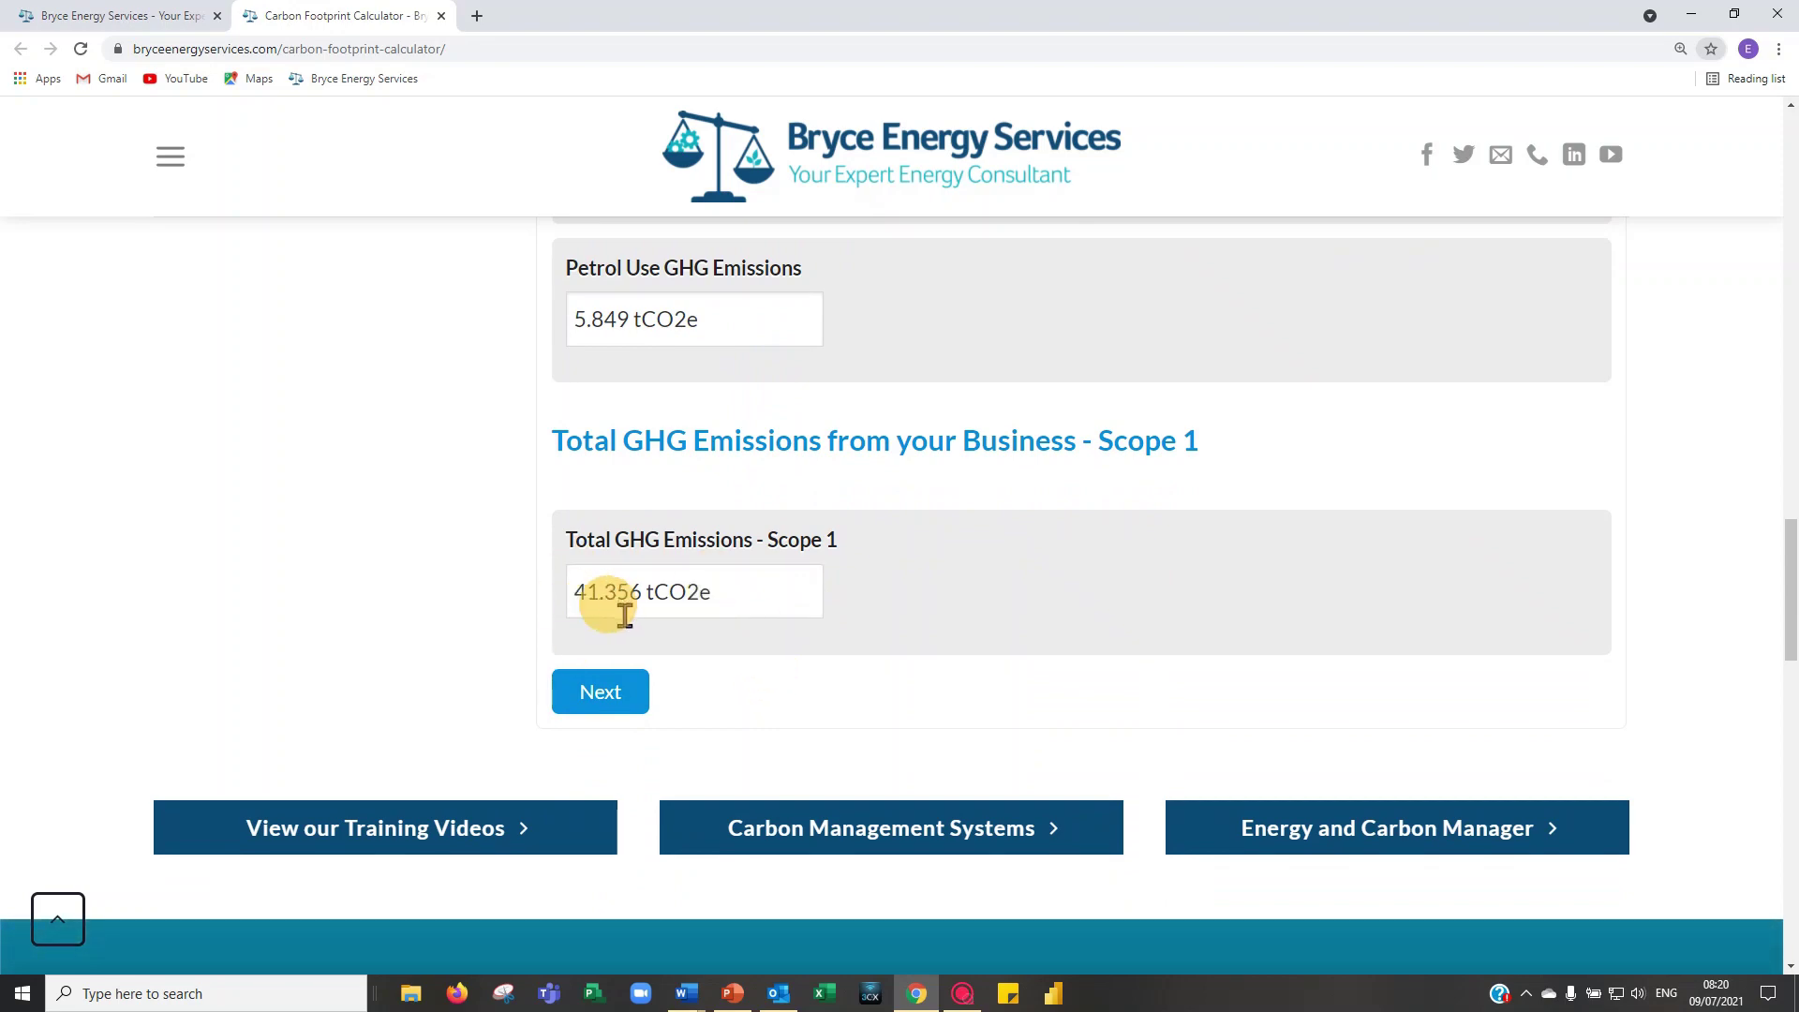
{"action": "left_click", "coordinate": [600, 702]}
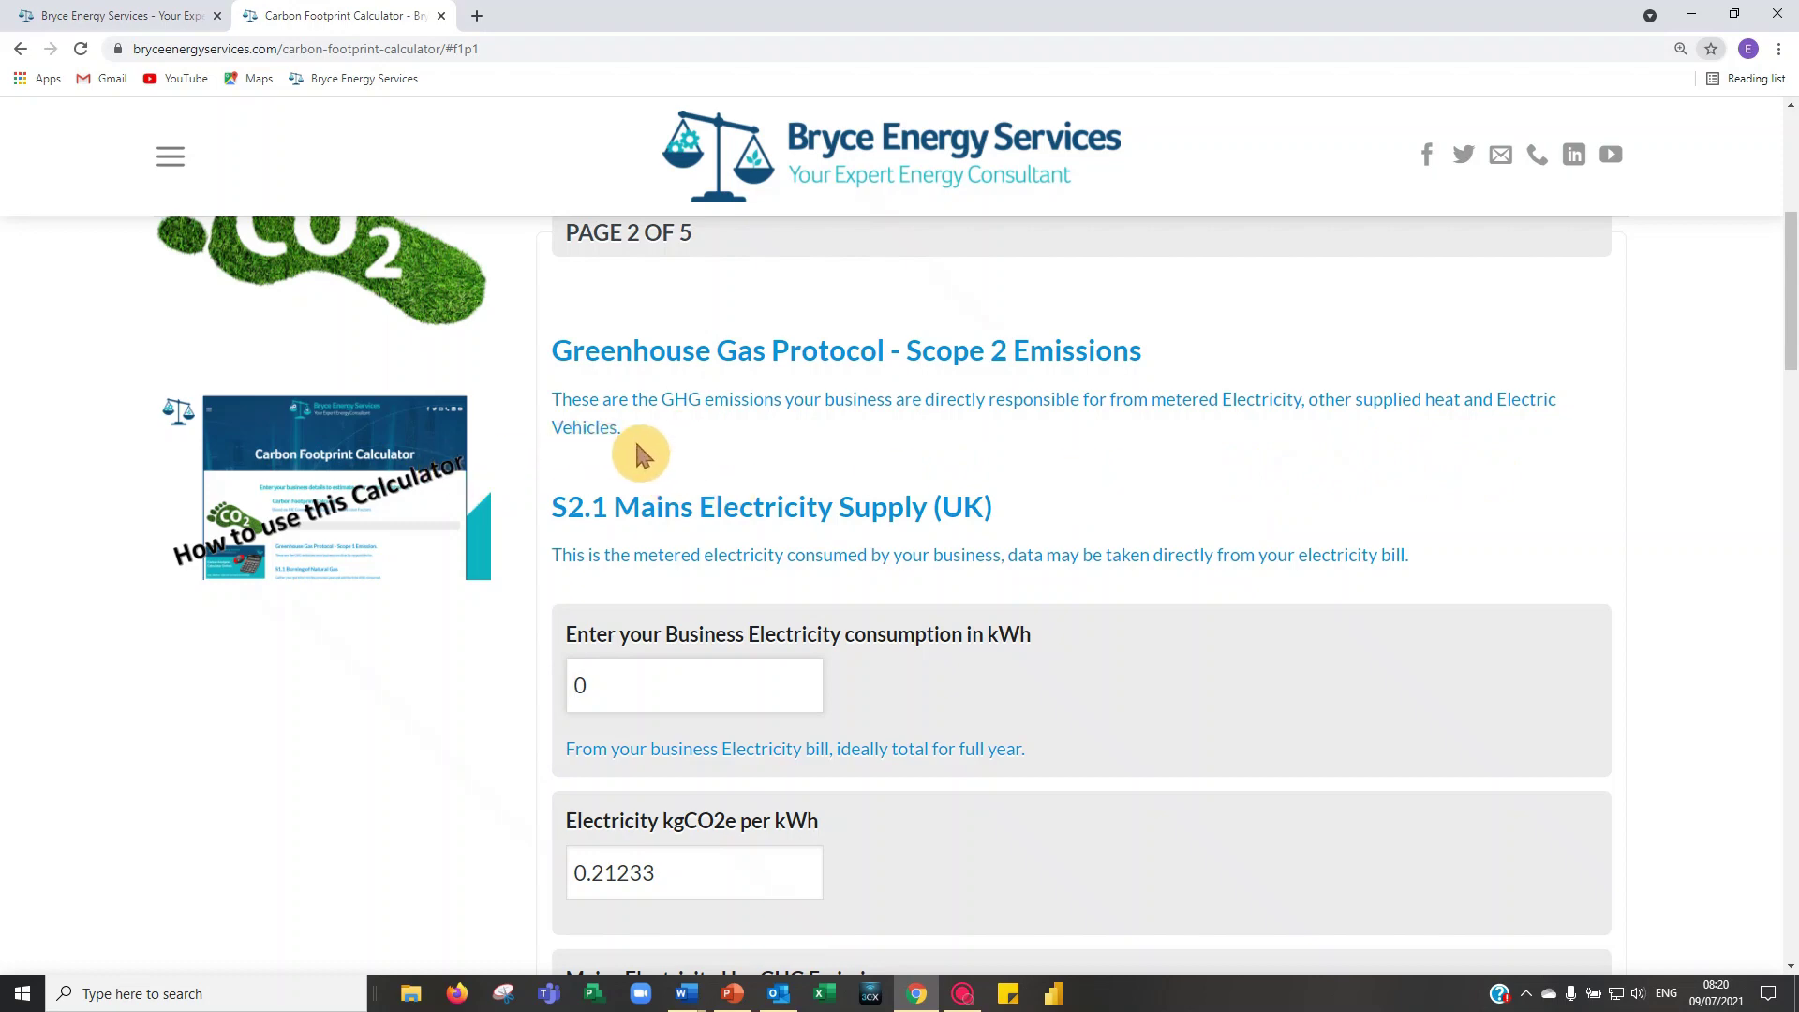
Enter 100,000 kWh as the business electricity consumption under S2.1 Mains Electricity Supply (UK)
{"action": "scroll", "coordinate": [642, 455], "scroll_direction": "down", "scroll_amount": 1}
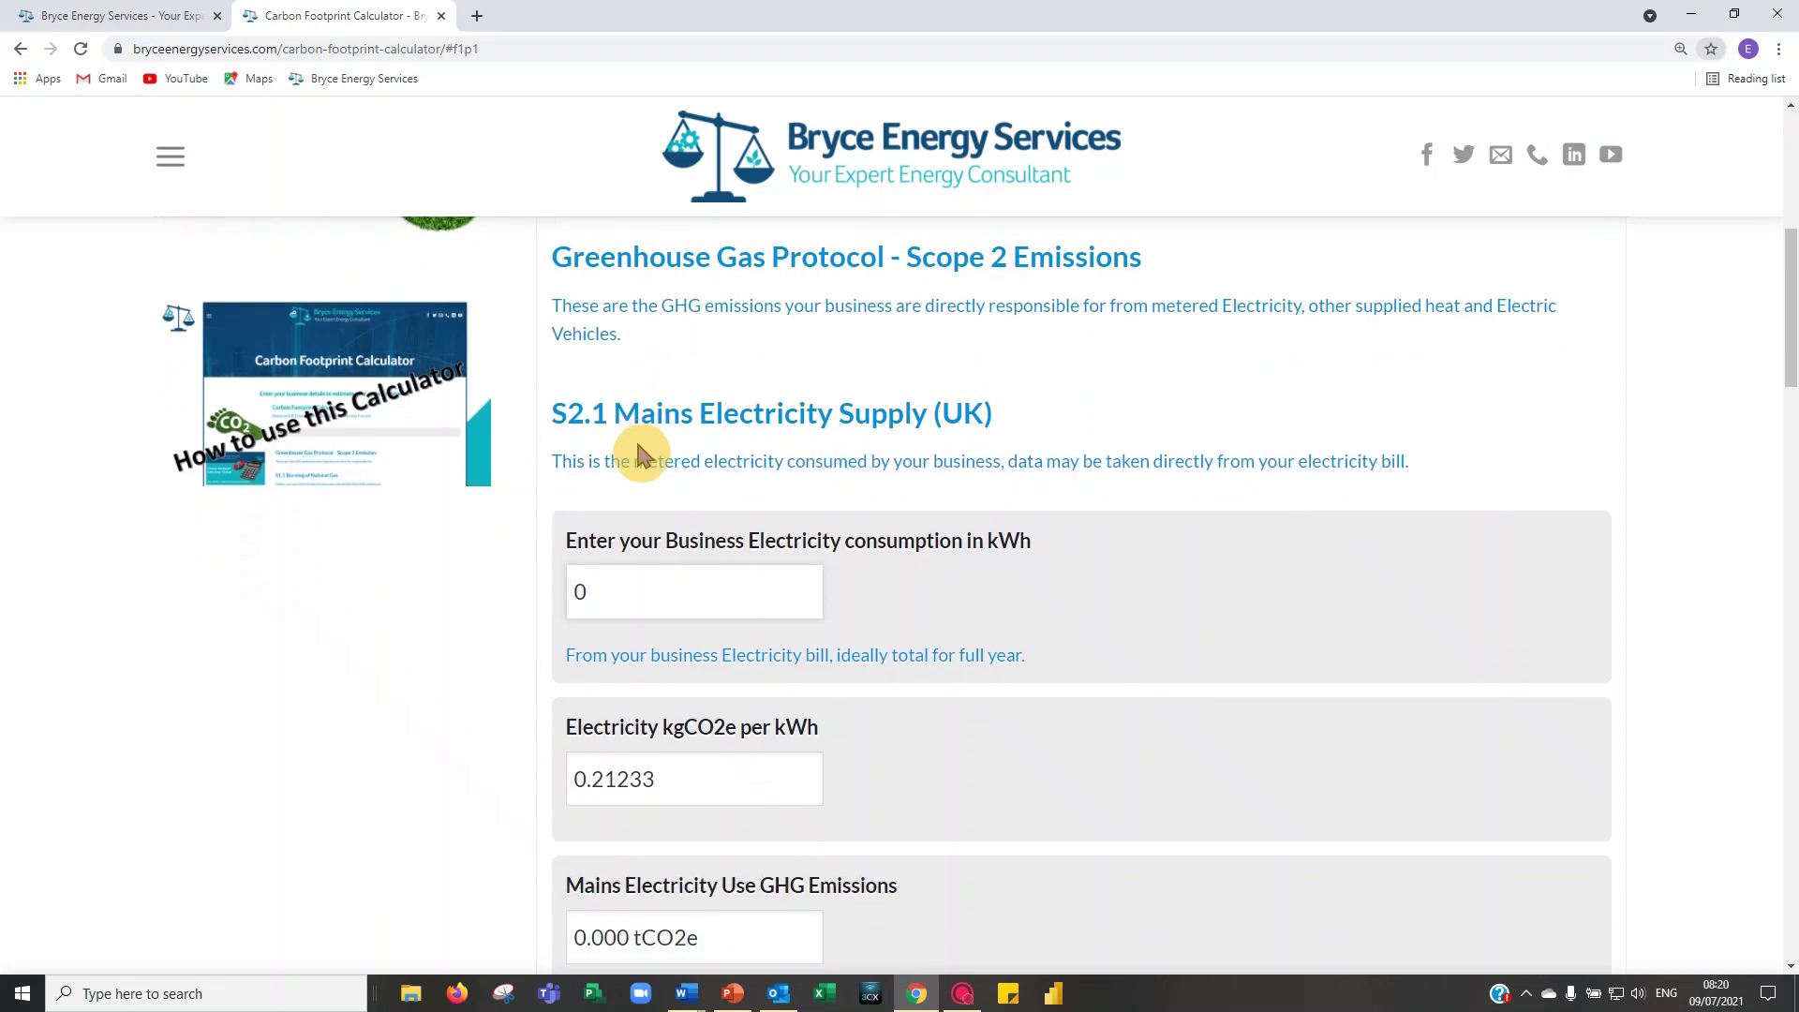
{"action": "scroll", "coordinate": [638, 452], "scroll_direction": "down", "scroll_amount": 1}
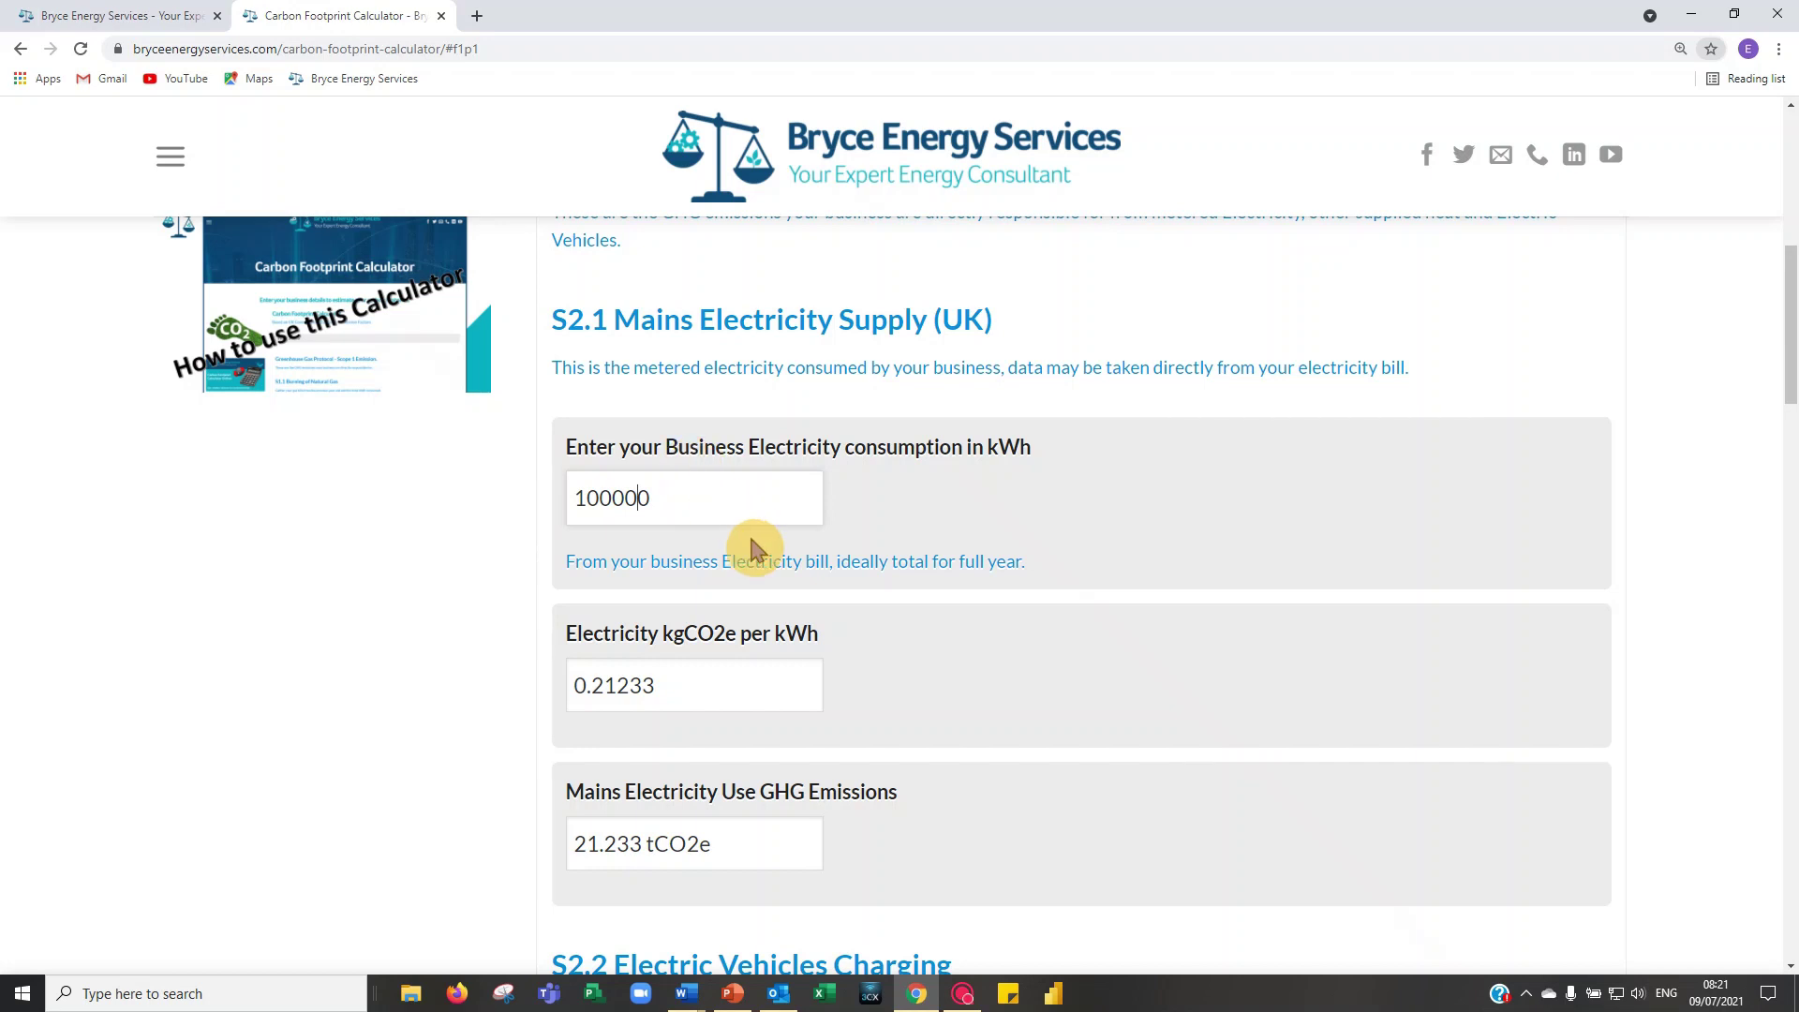
{"action": "left_click", "coordinate": [837, 512]}
{"action": "scroll", "coordinate": [627, 692], "scroll_direction": "down", "scroll_amount": 1}
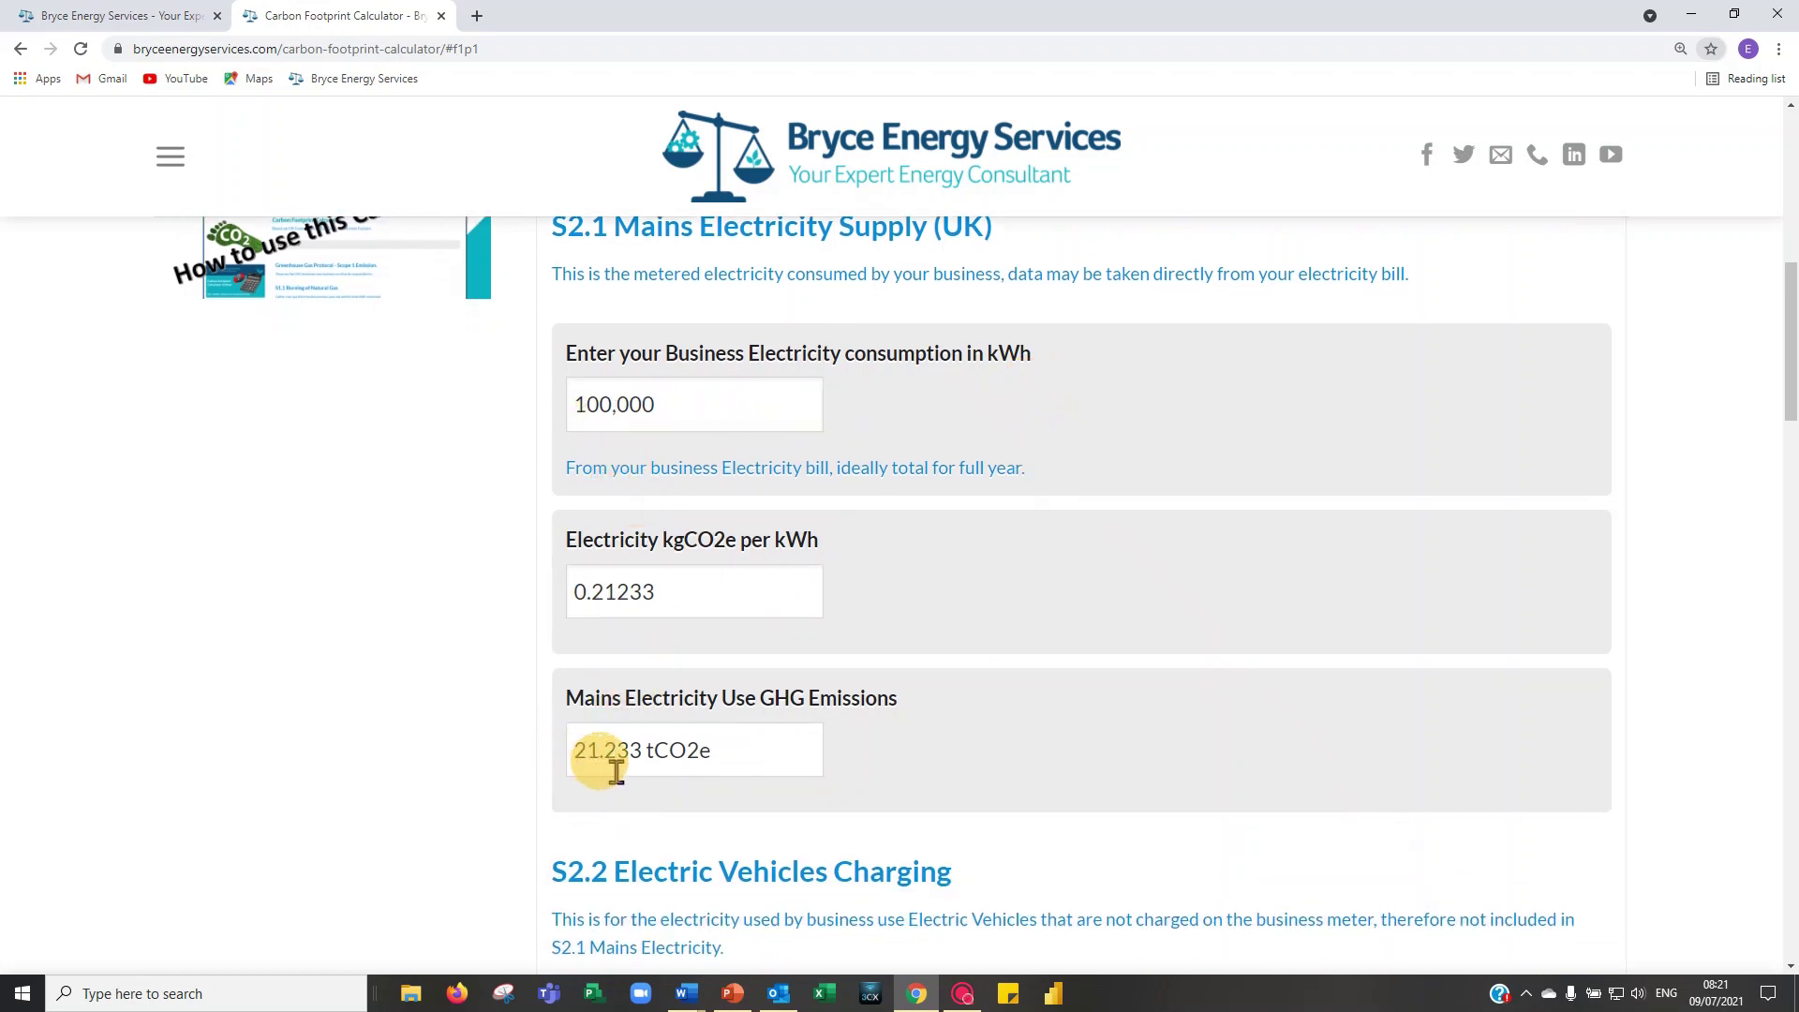
{"action": "scroll", "coordinate": [701, 778], "scroll_direction": "up", "scroll_amount": 1}
Enter 7,500 km as the distance driven for business by the electric vehicle under S2.2
{"action": "scroll", "coordinate": [702, 779], "scroll_direction": "down", "scroll_amount": 2}
{"action": "scroll", "coordinate": [702, 779], "scroll_direction": "down", "scroll_amount": 5}
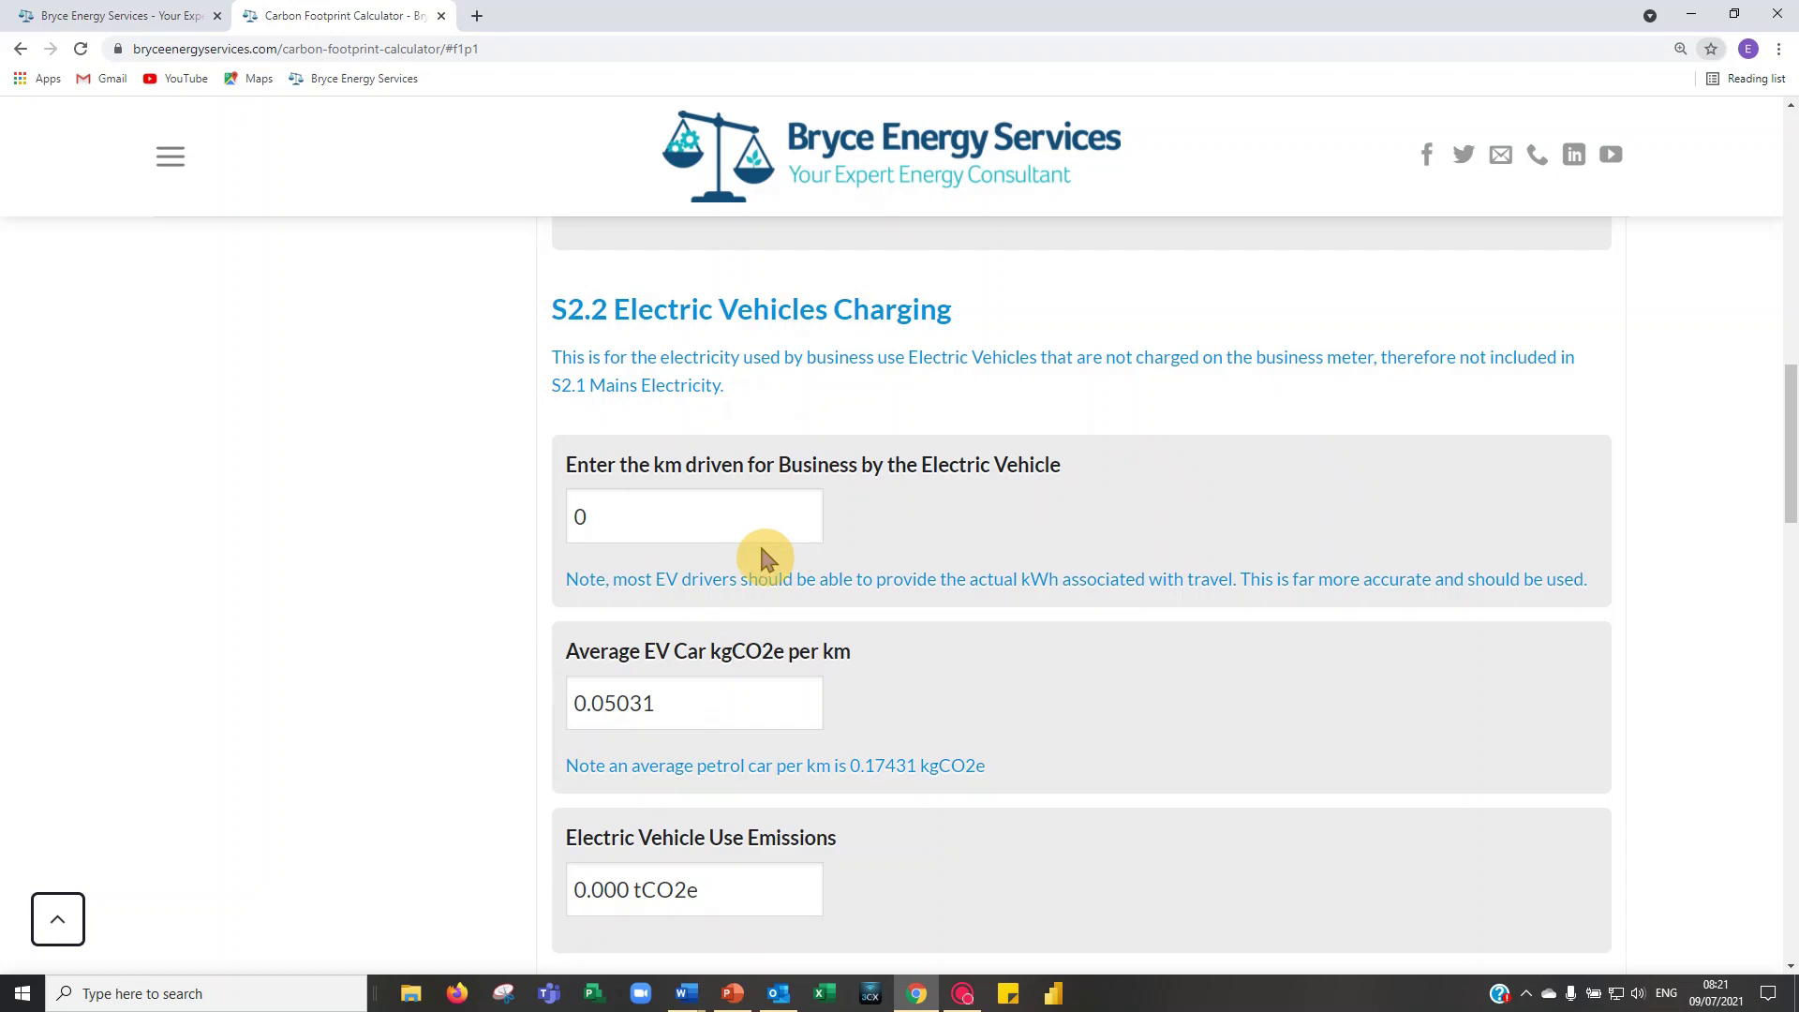
{"action": "left_click", "coordinate": [580, 516]}
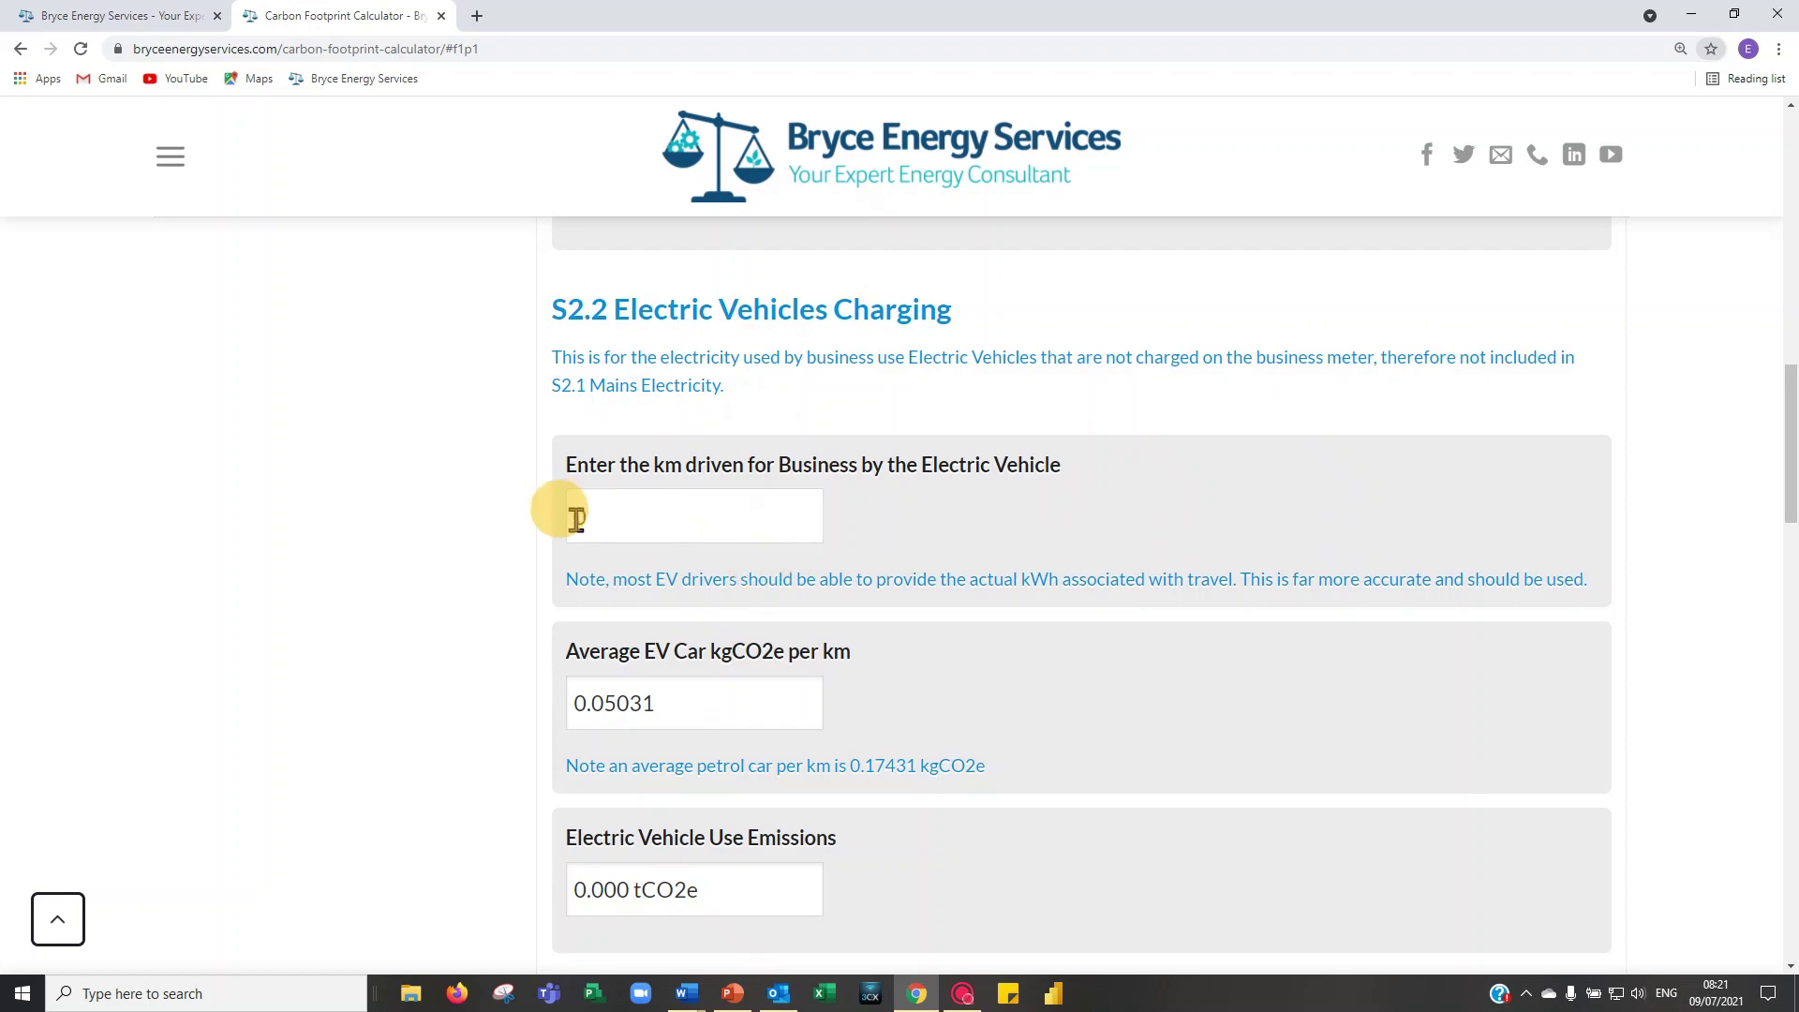
{"action": "type", "text": "0"}
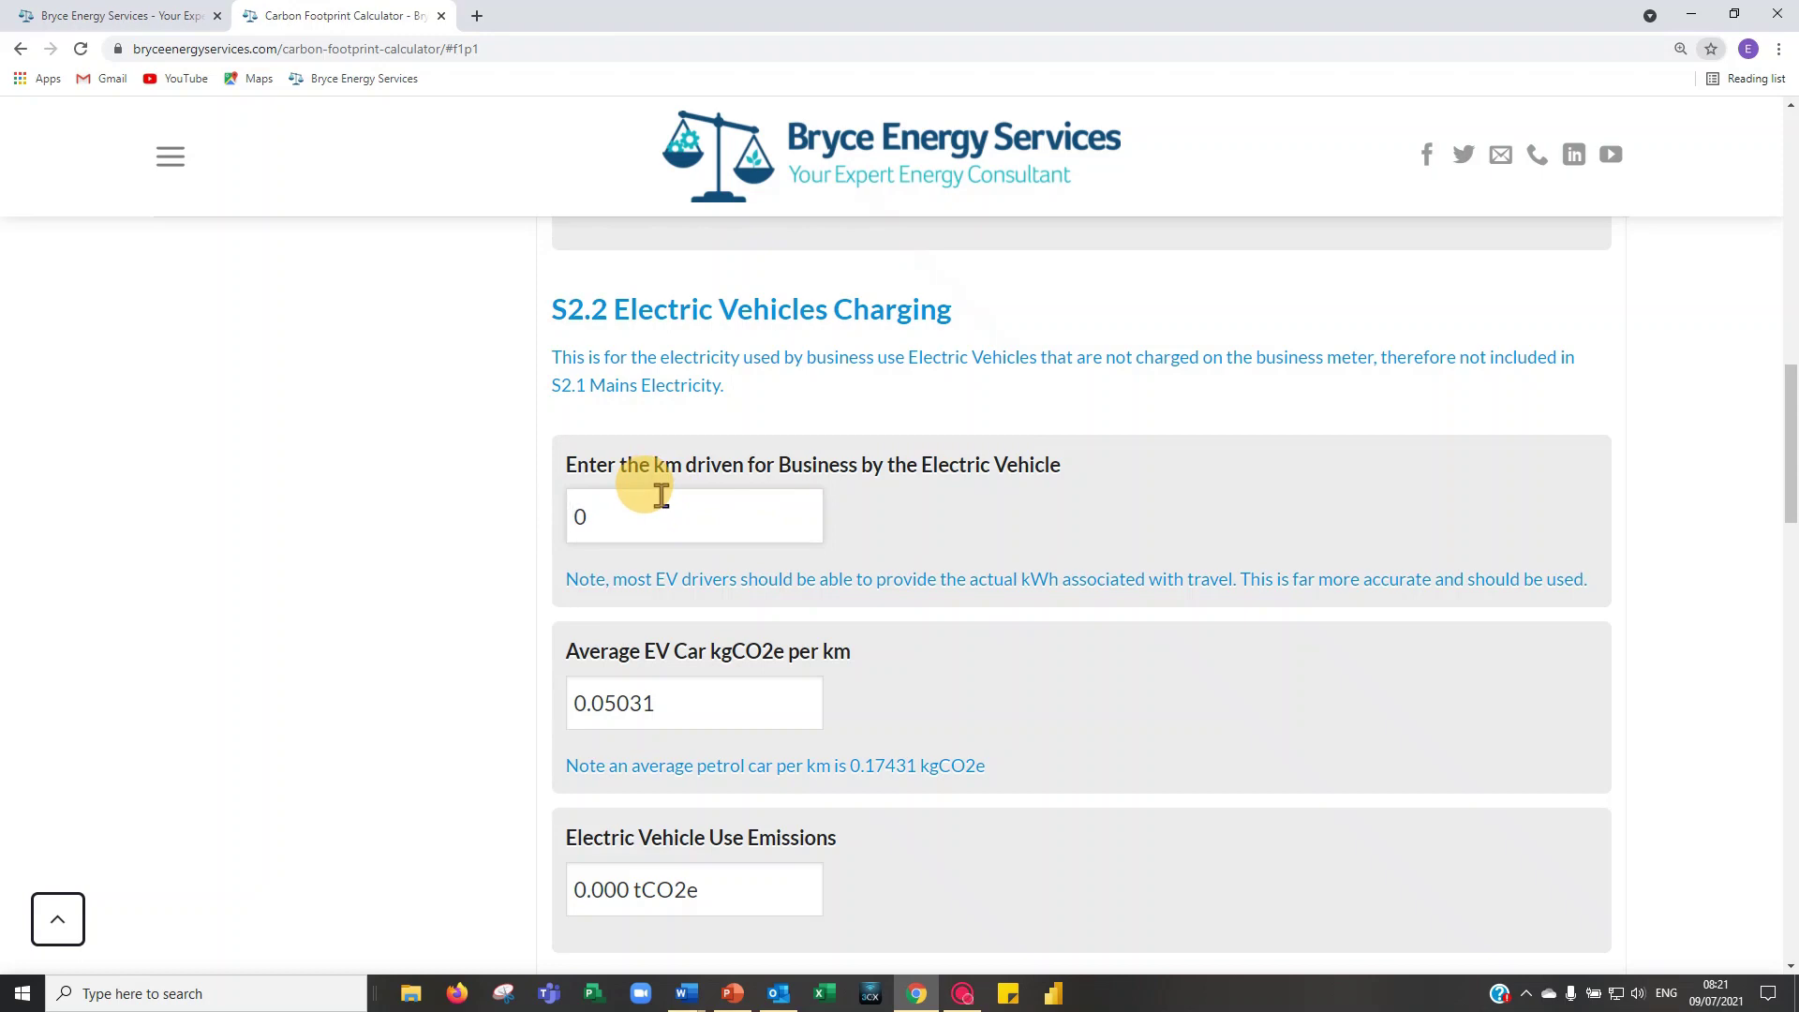
{"action": "scroll", "coordinate": [689, 506], "scroll_direction": "up", "scroll_amount": 6}
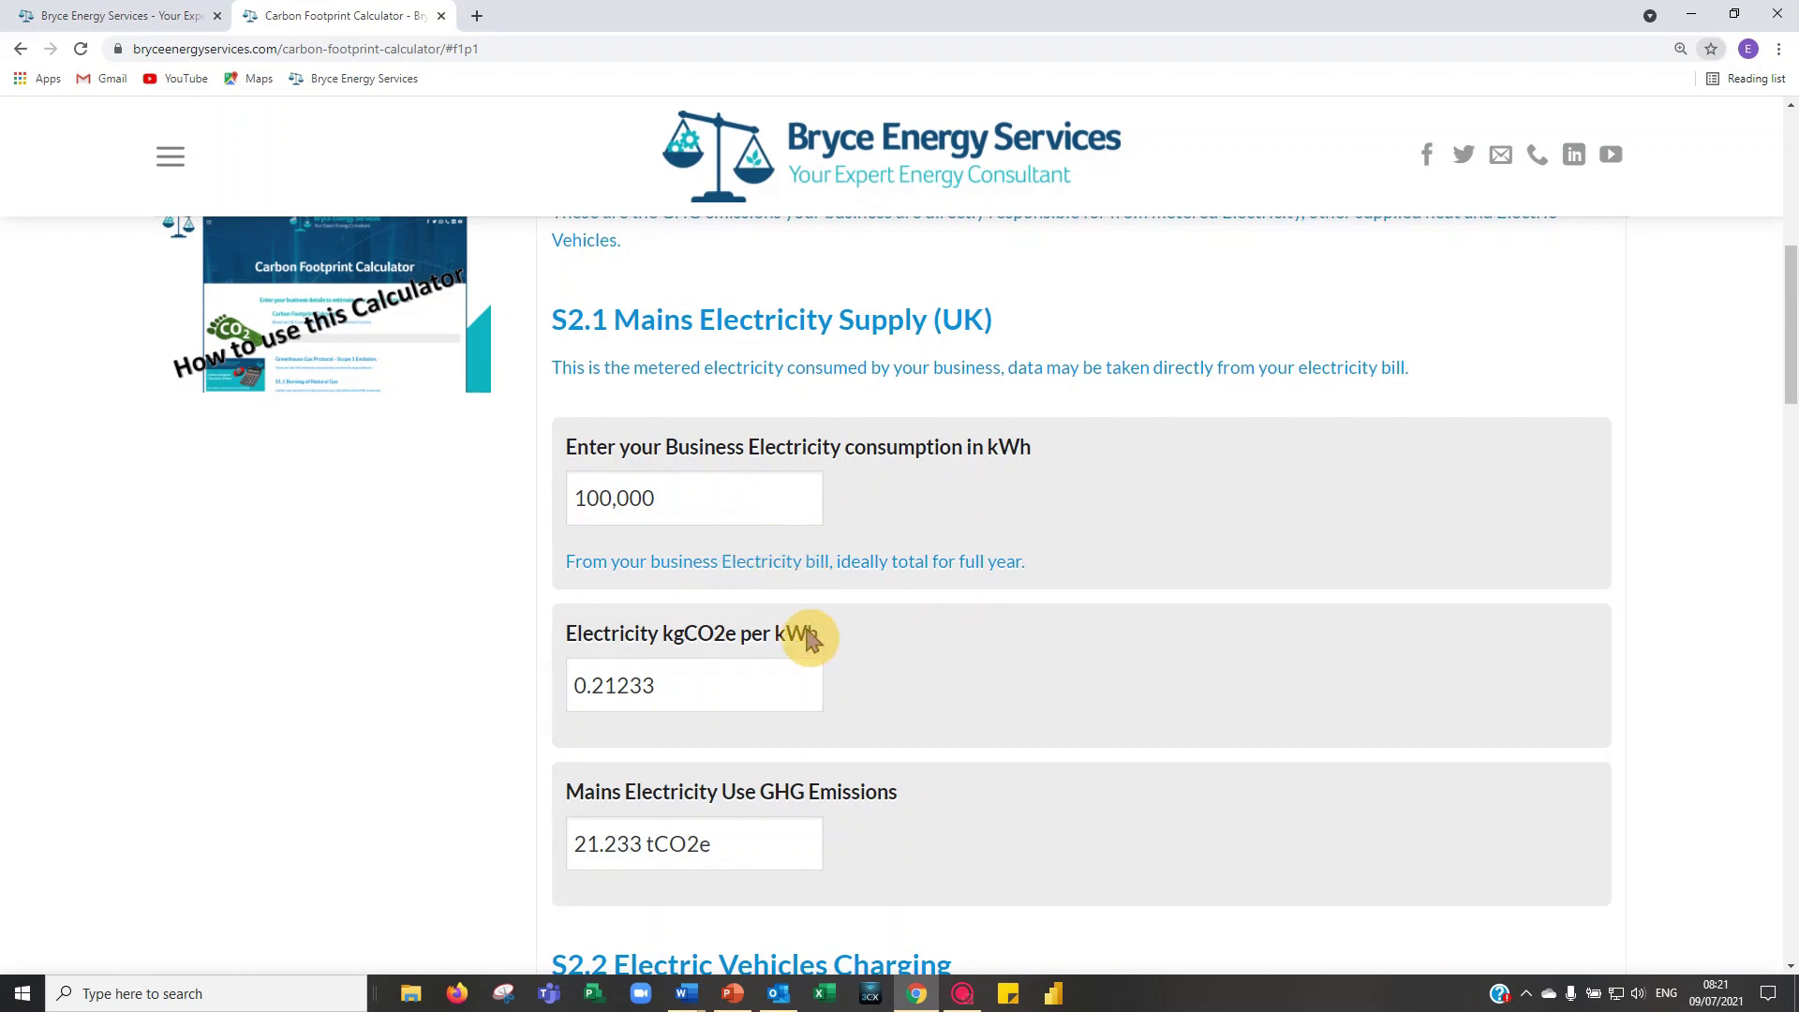
{"action": "scroll", "coordinate": [808, 645], "scroll_direction": "down", "scroll_amount": 1}
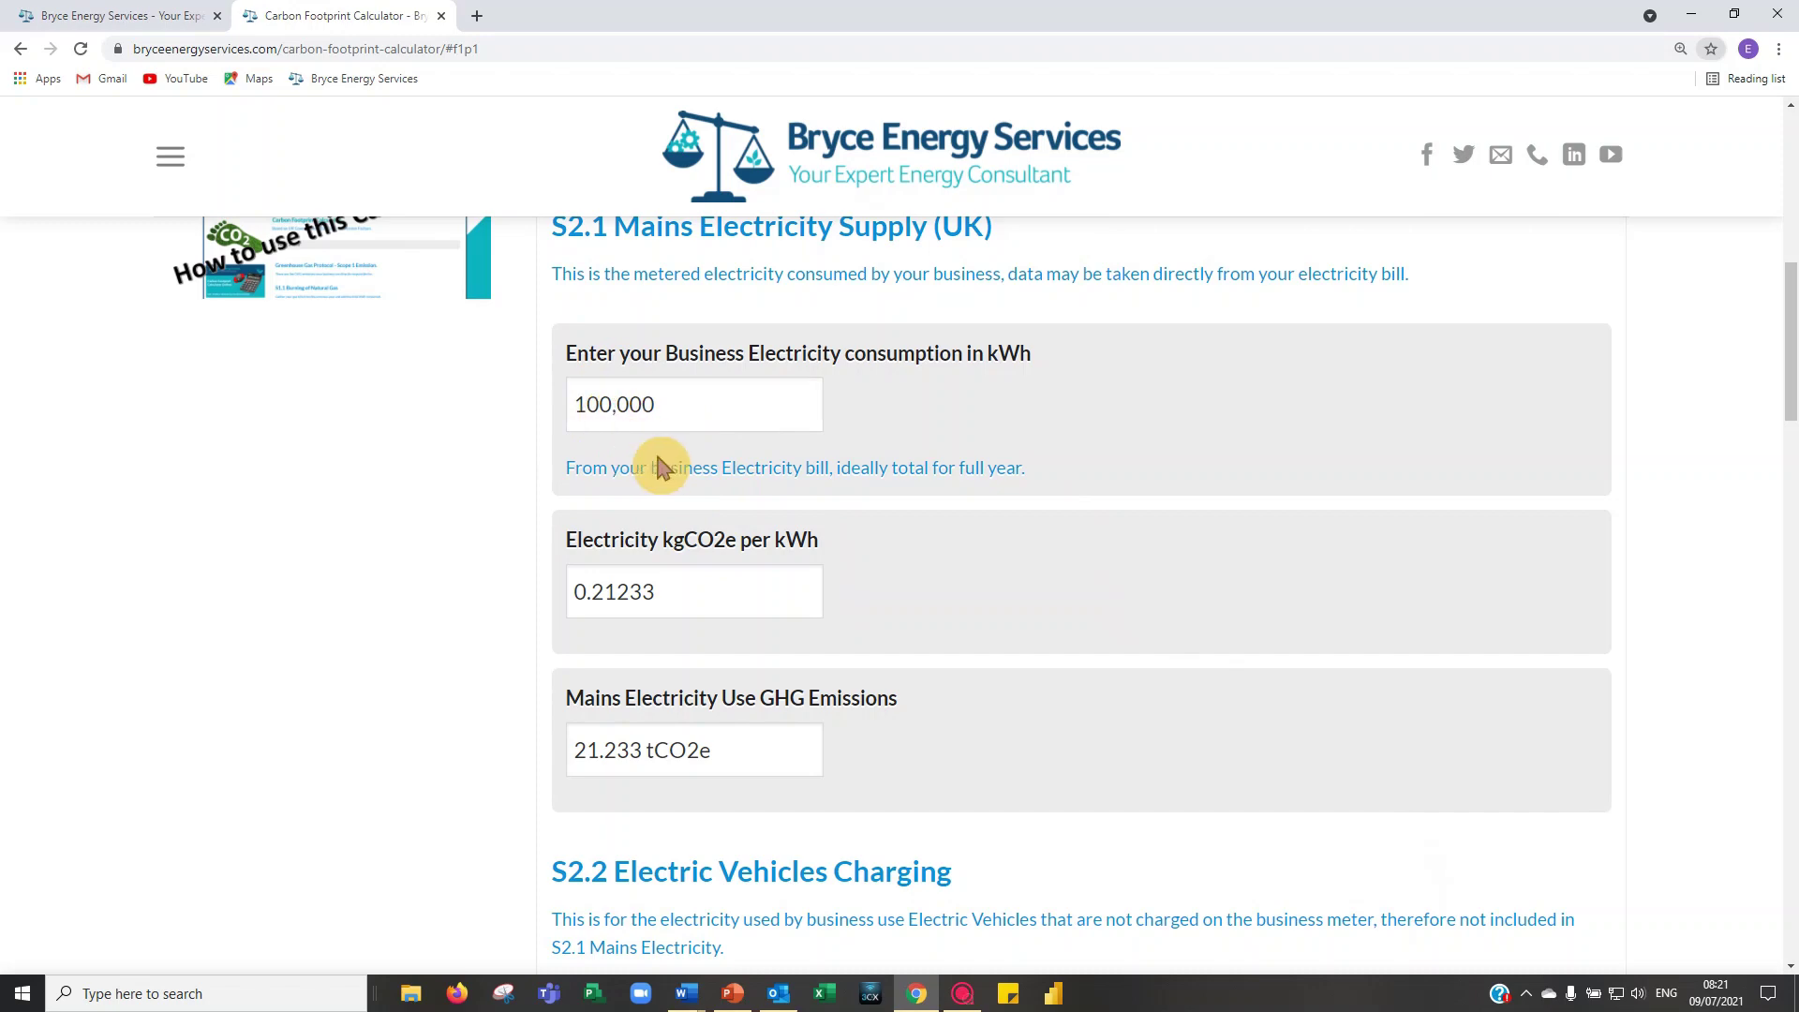
{"action": "scroll", "coordinate": [675, 478], "scroll_direction": "down", "scroll_amount": 2}
{"action": "scroll", "coordinate": [681, 488], "scroll_direction": "down", "scroll_amount": 4}
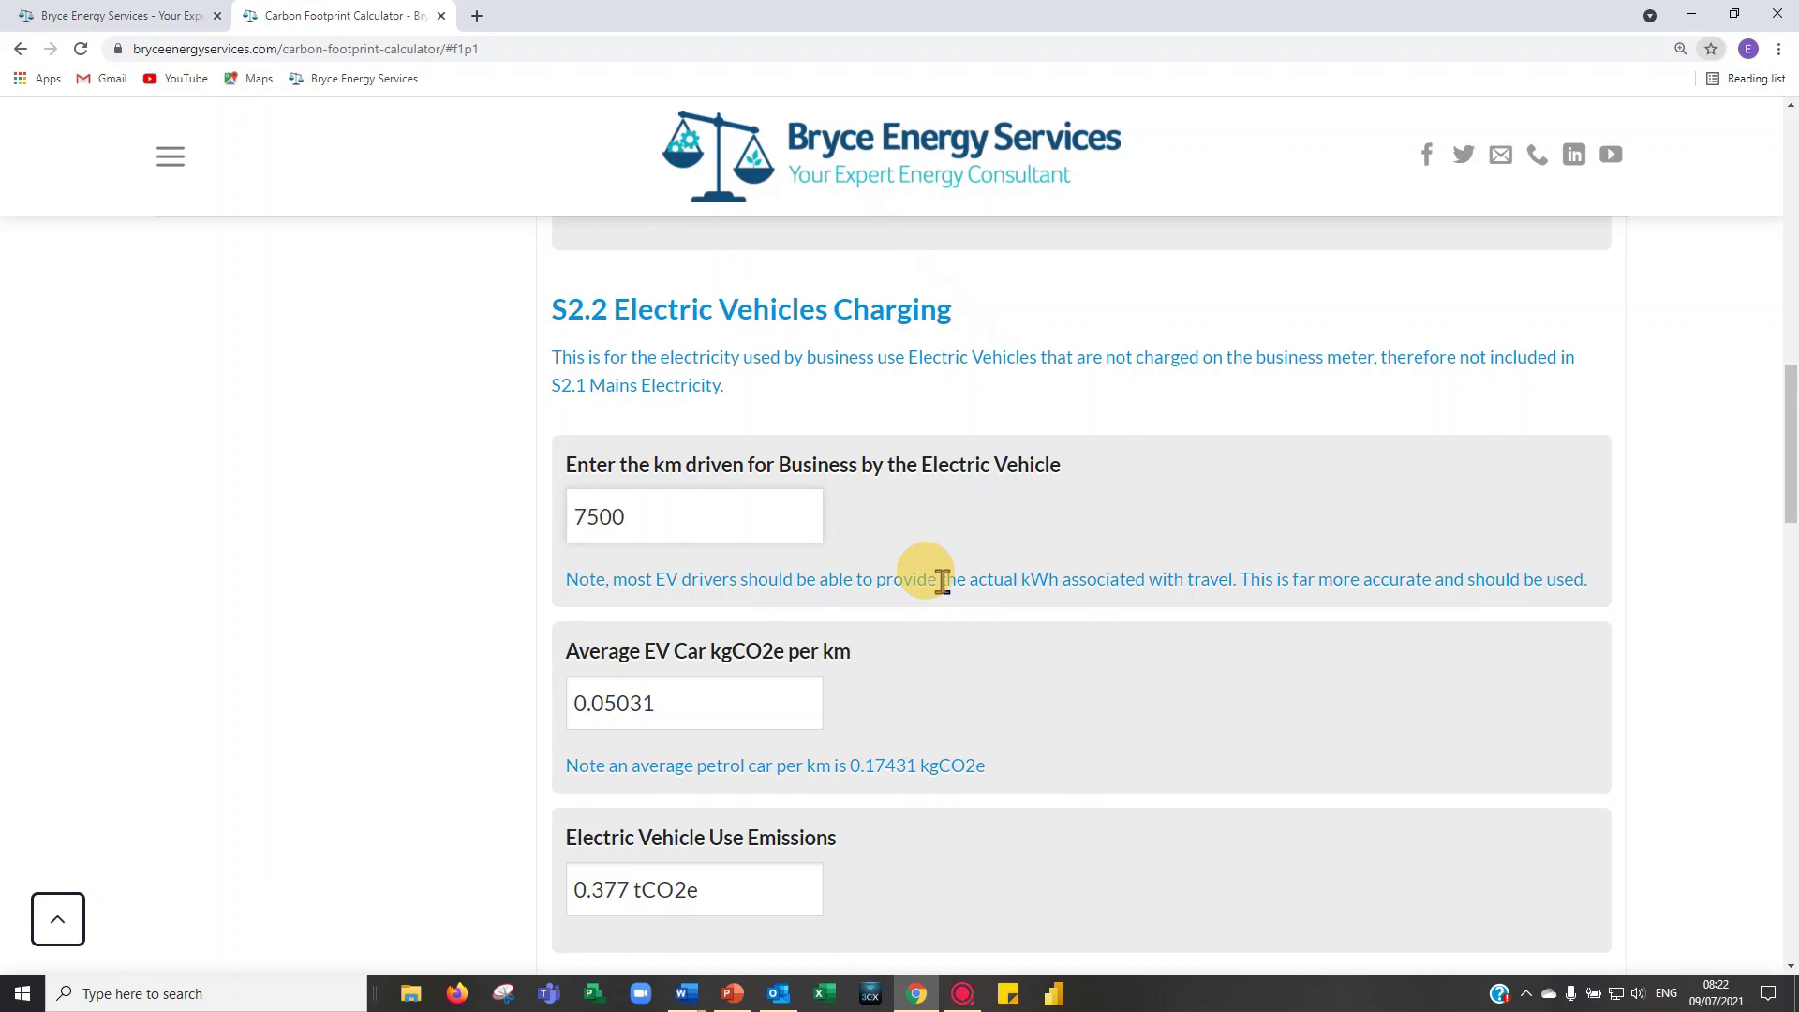
{"action": "left_click", "coordinate": [917, 543]}
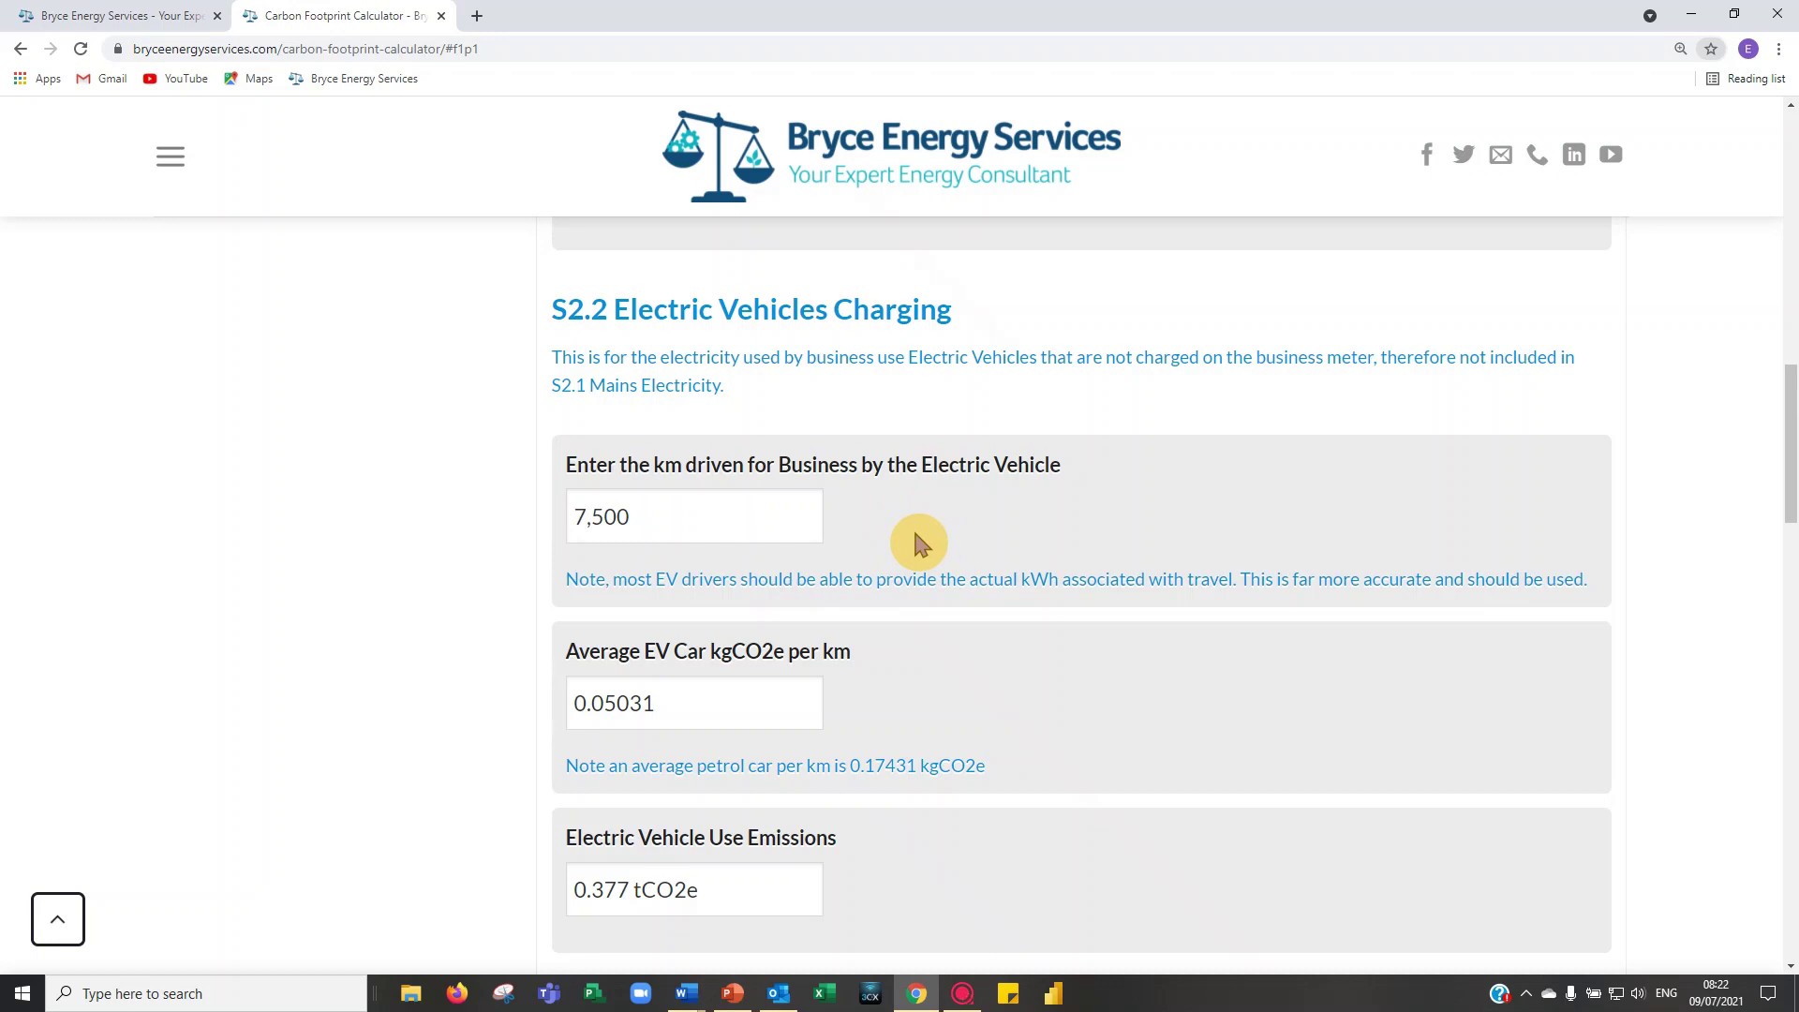
Change the electric vehicle's business distance to 17,500 km and check the Scope 2 total emissions
{"action": "scroll", "coordinate": [917, 555], "scroll_direction": "down", "scroll_amount": 1}
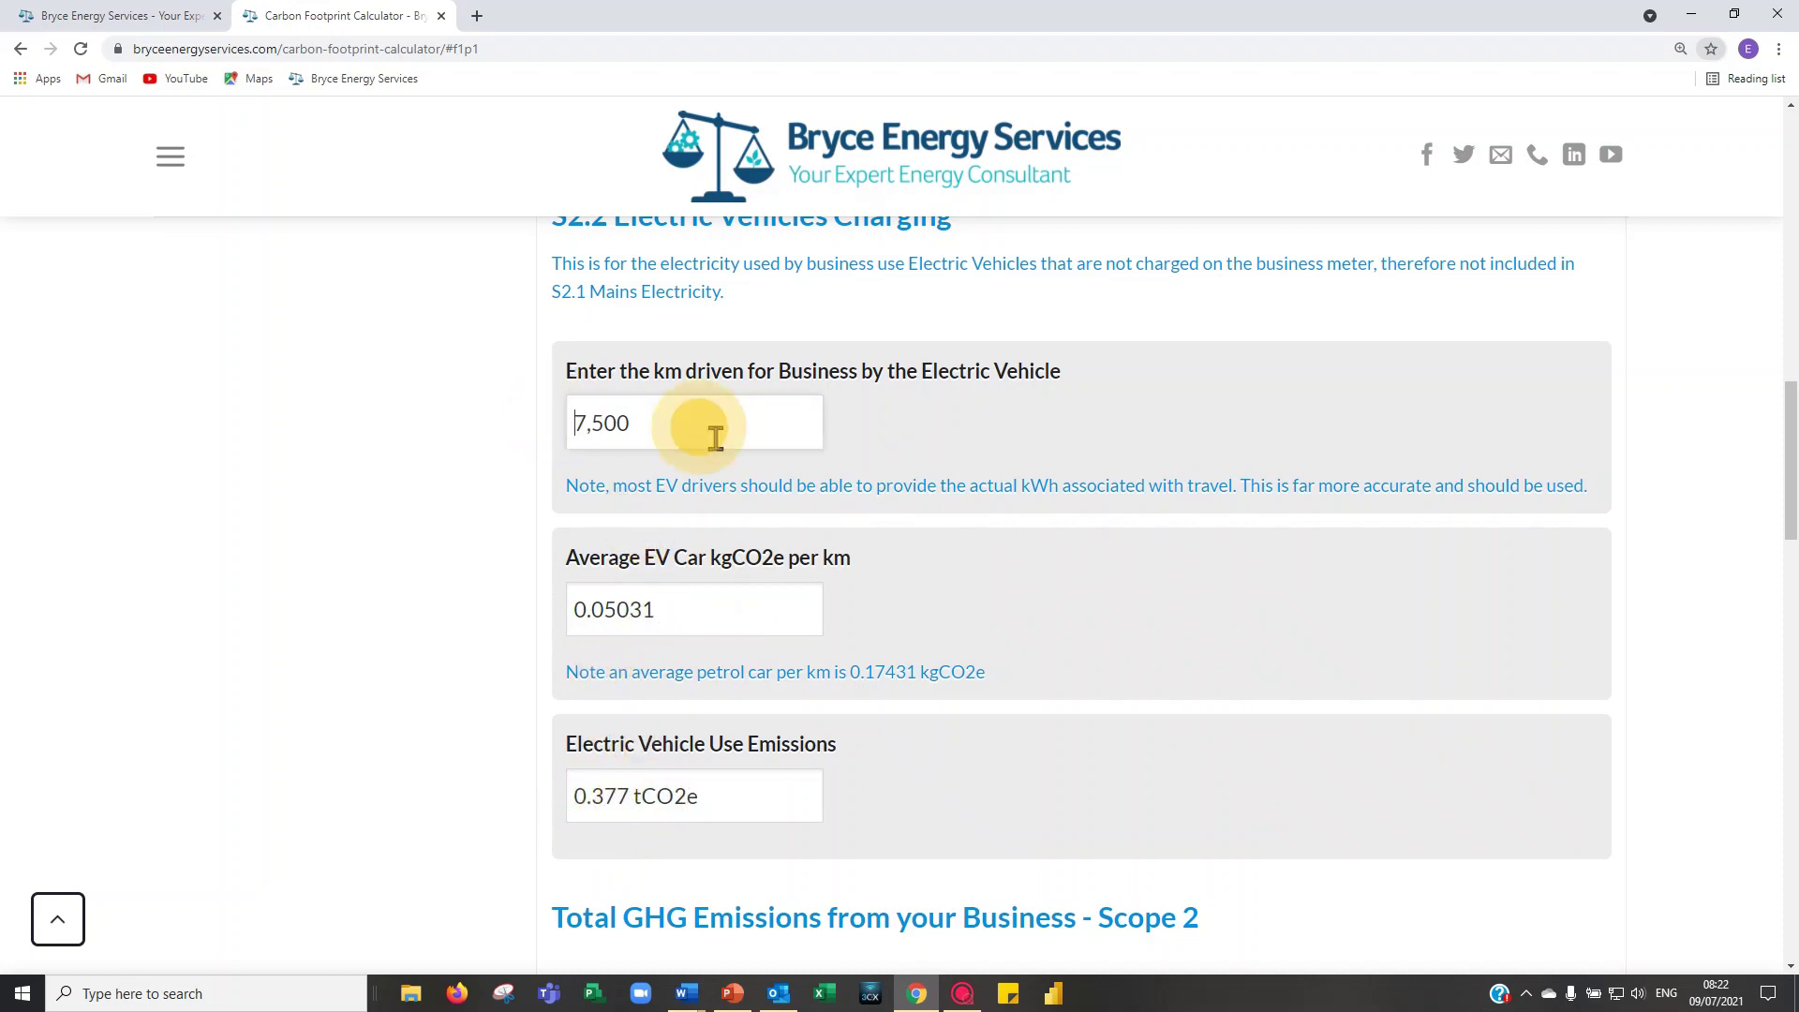
{"action": "type", "text": "1"}
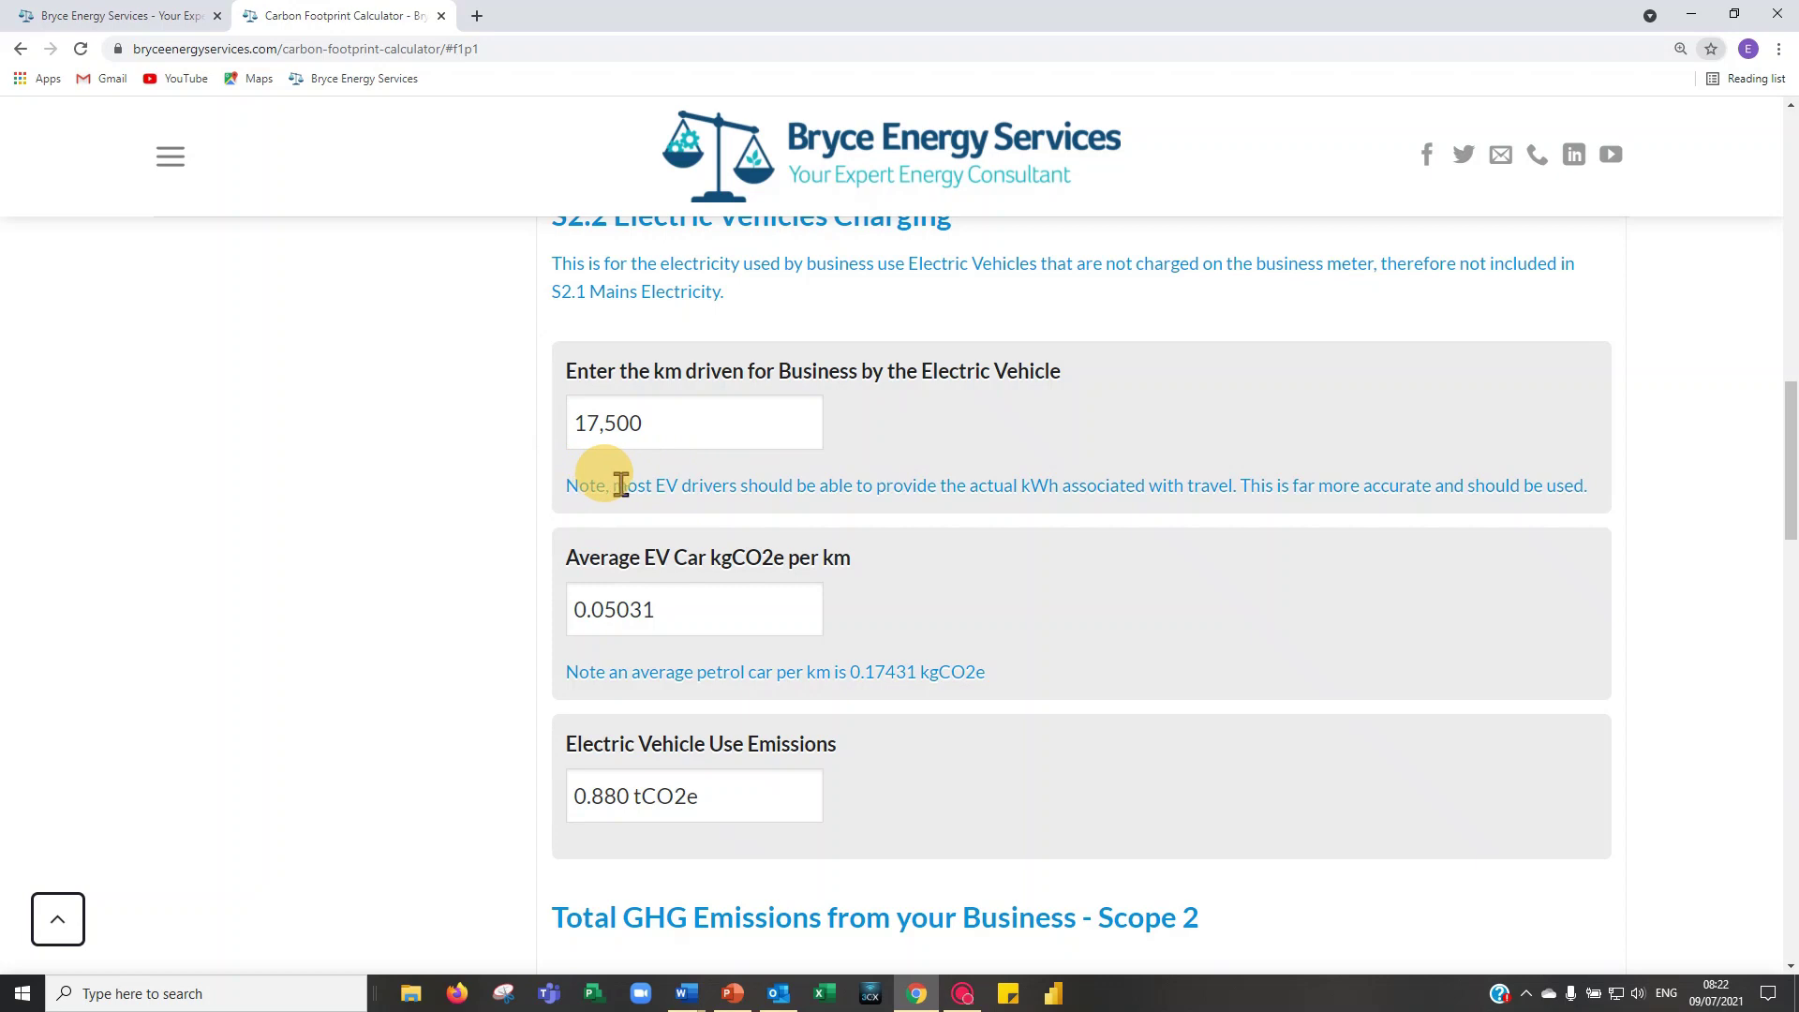
{"action": "scroll", "coordinate": [591, 468], "scroll_direction": "down", "scroll_amount": 3}
{"action": "scroll", "coordinate": [729, 525], "scroll_direction": "down", "scroll_amount": 1}
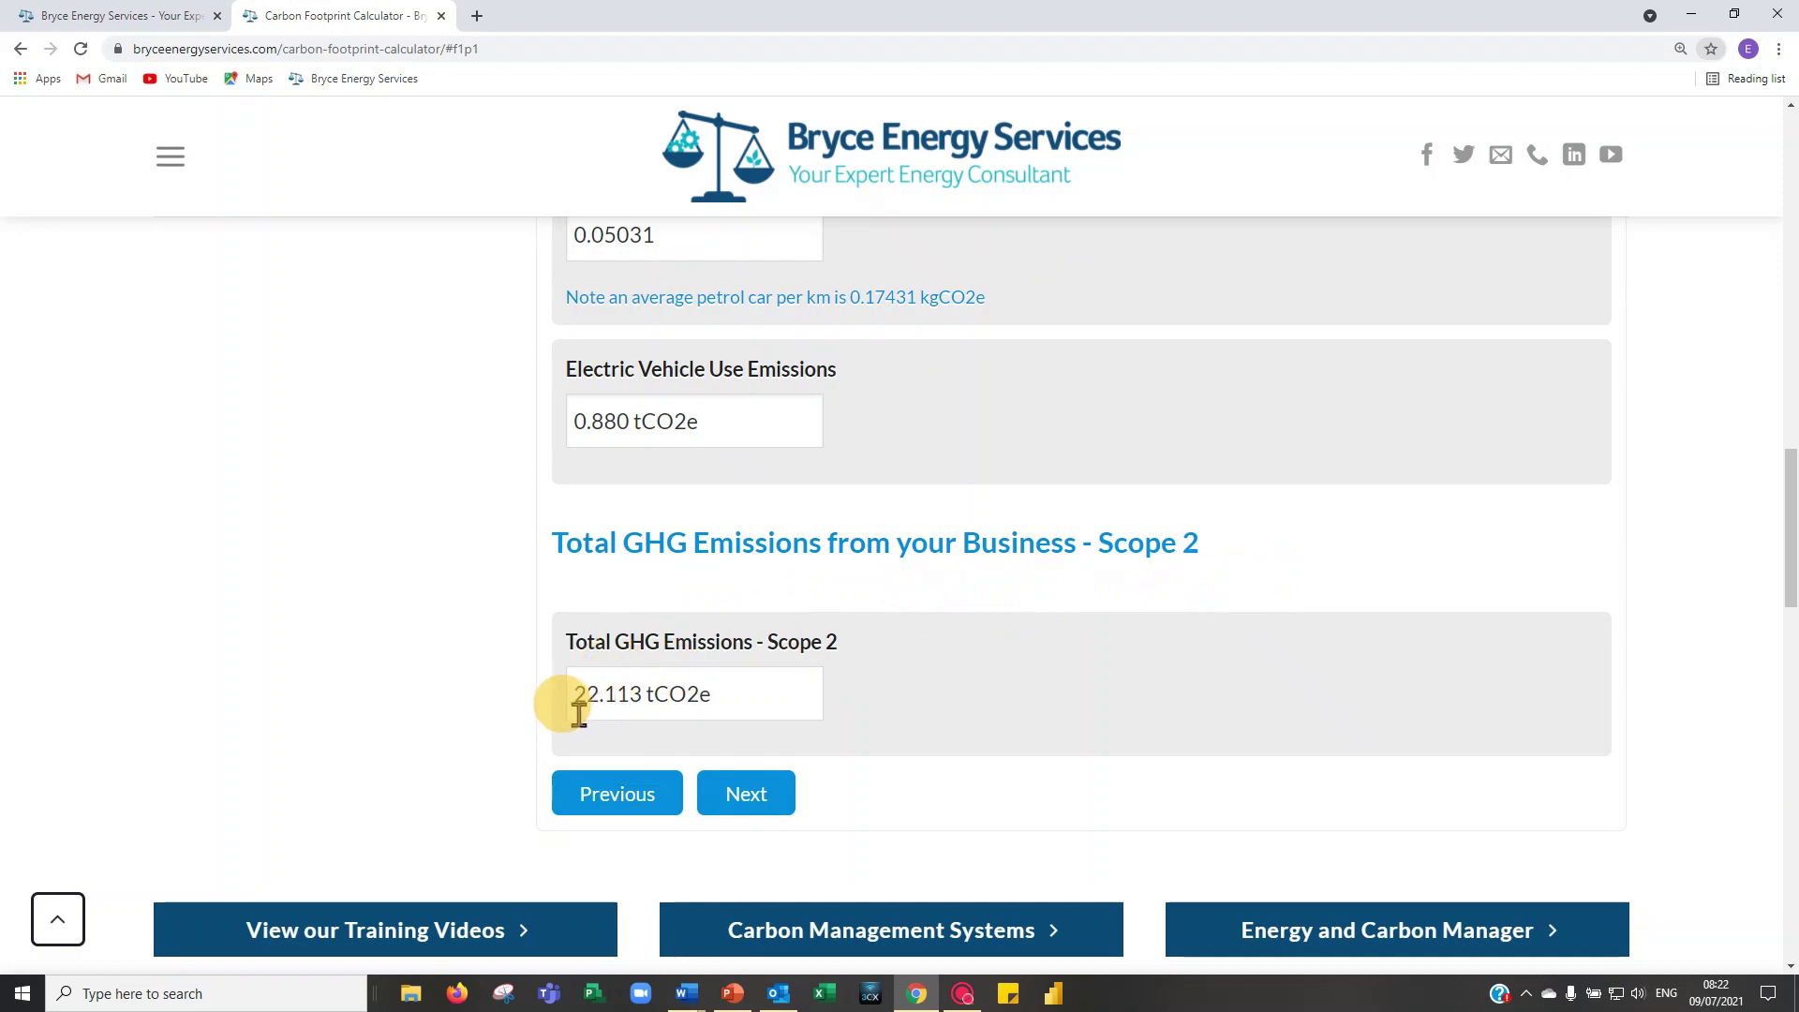
{"action": "scroll", "coordinate": [688, 684], "scroll_direction": "up", "scroll_amount": 7}
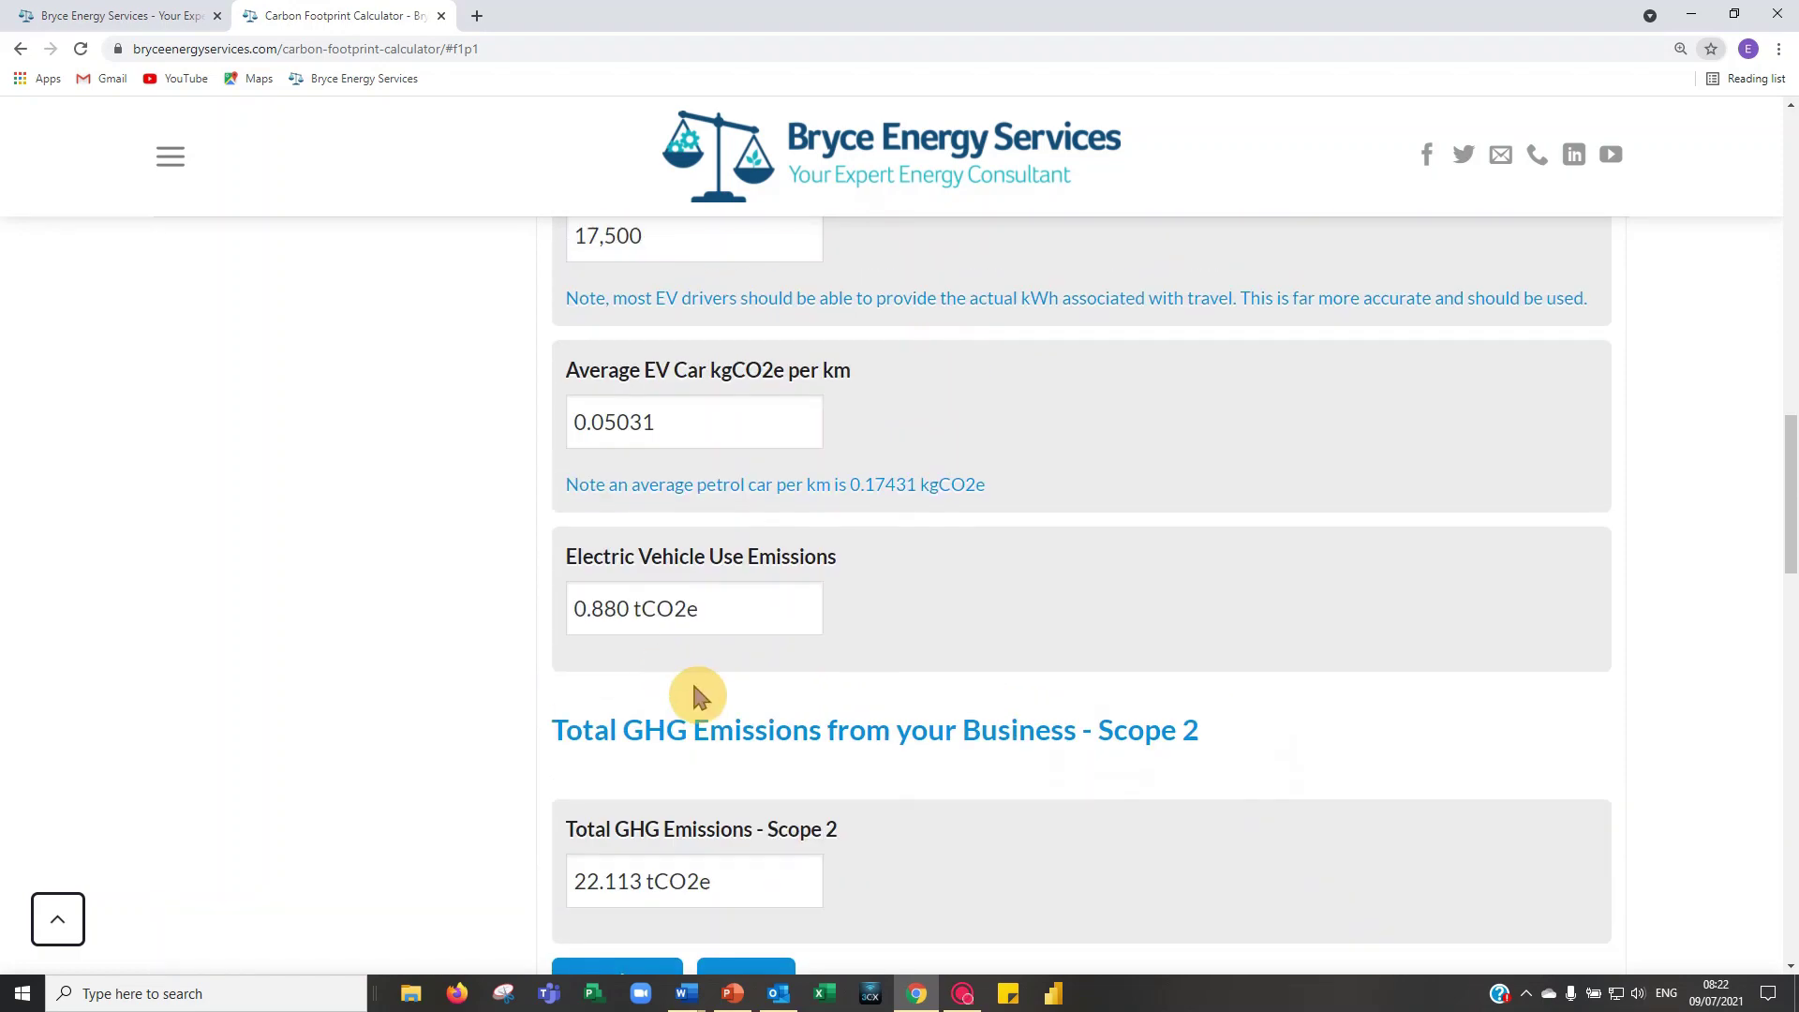
Review the mains electricity and electric vehicle emissions in Scope 2, and continue to the Scope 3 emissions page
{"action": "scroll", "coordinate": [815, 537], "scroll_direction": "up", "scroll_amount": 4}
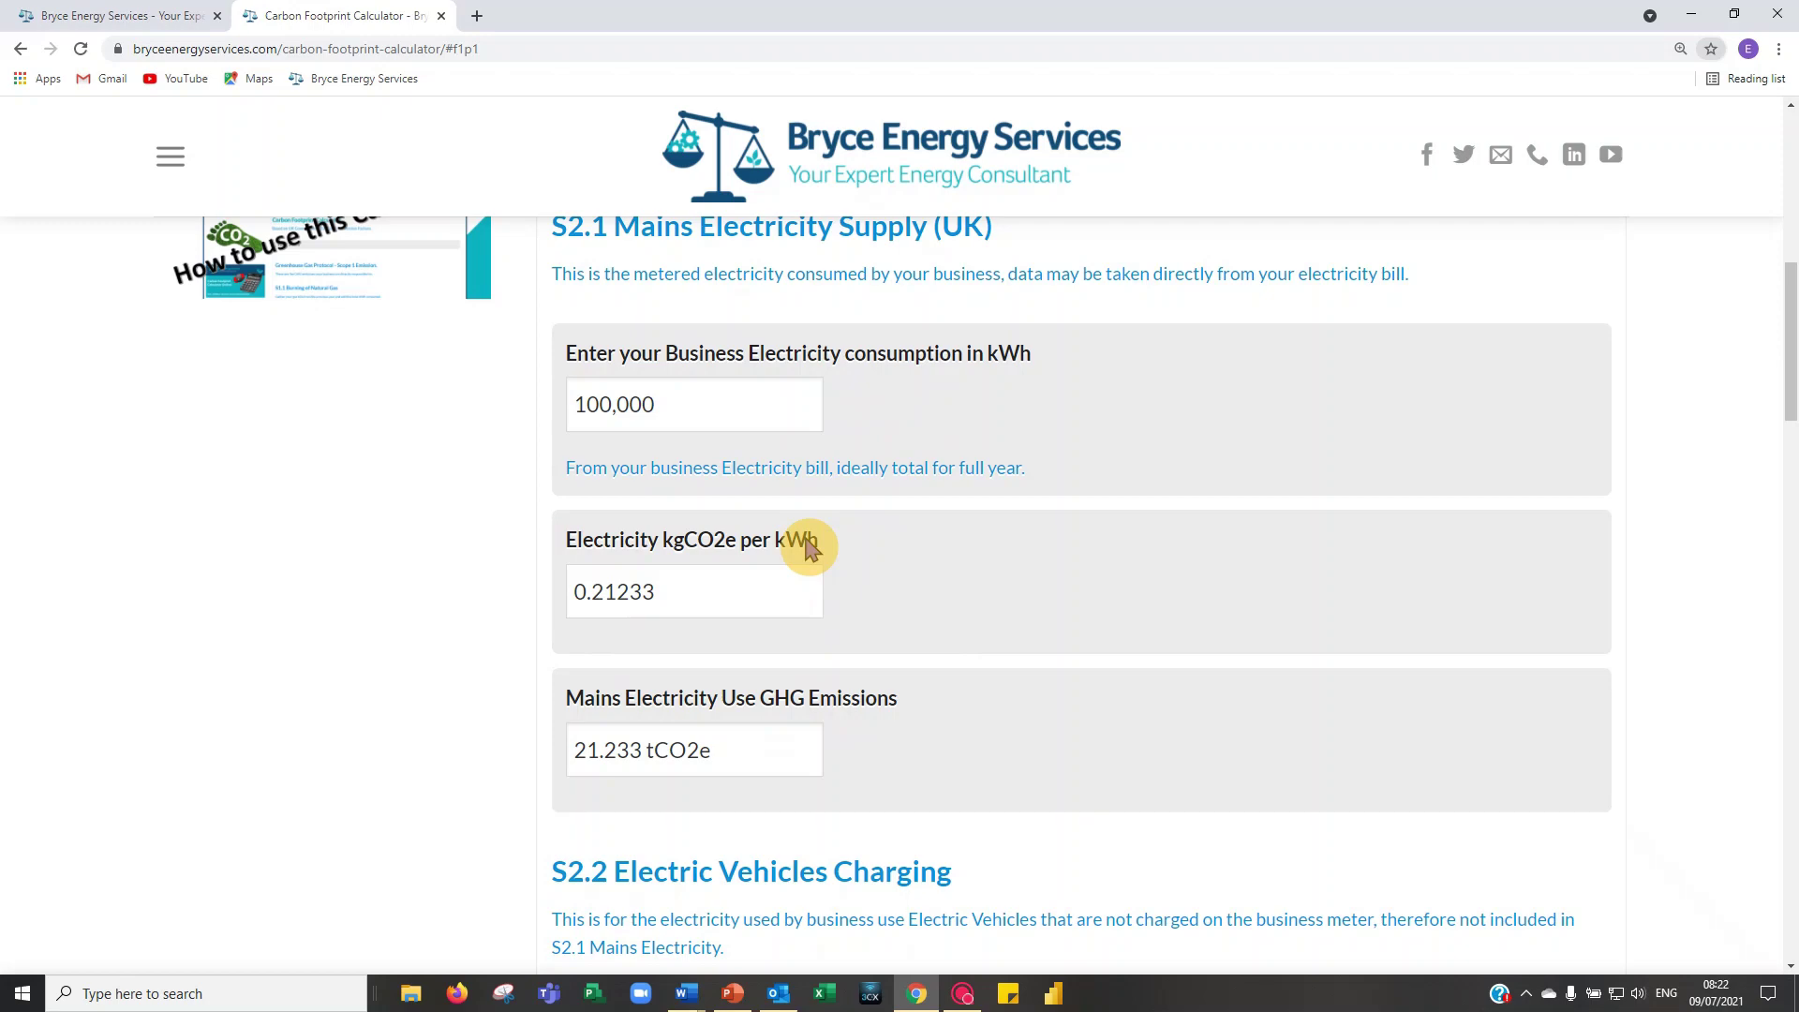
{"action": "scroll", "coordinate": [801, 545], "scroll_direction": "down", "scroll_amount": 7}
{"action": "scroll", "coordinate": [806, 558], "scroll_direction": "down", "scroll_amount": 3}
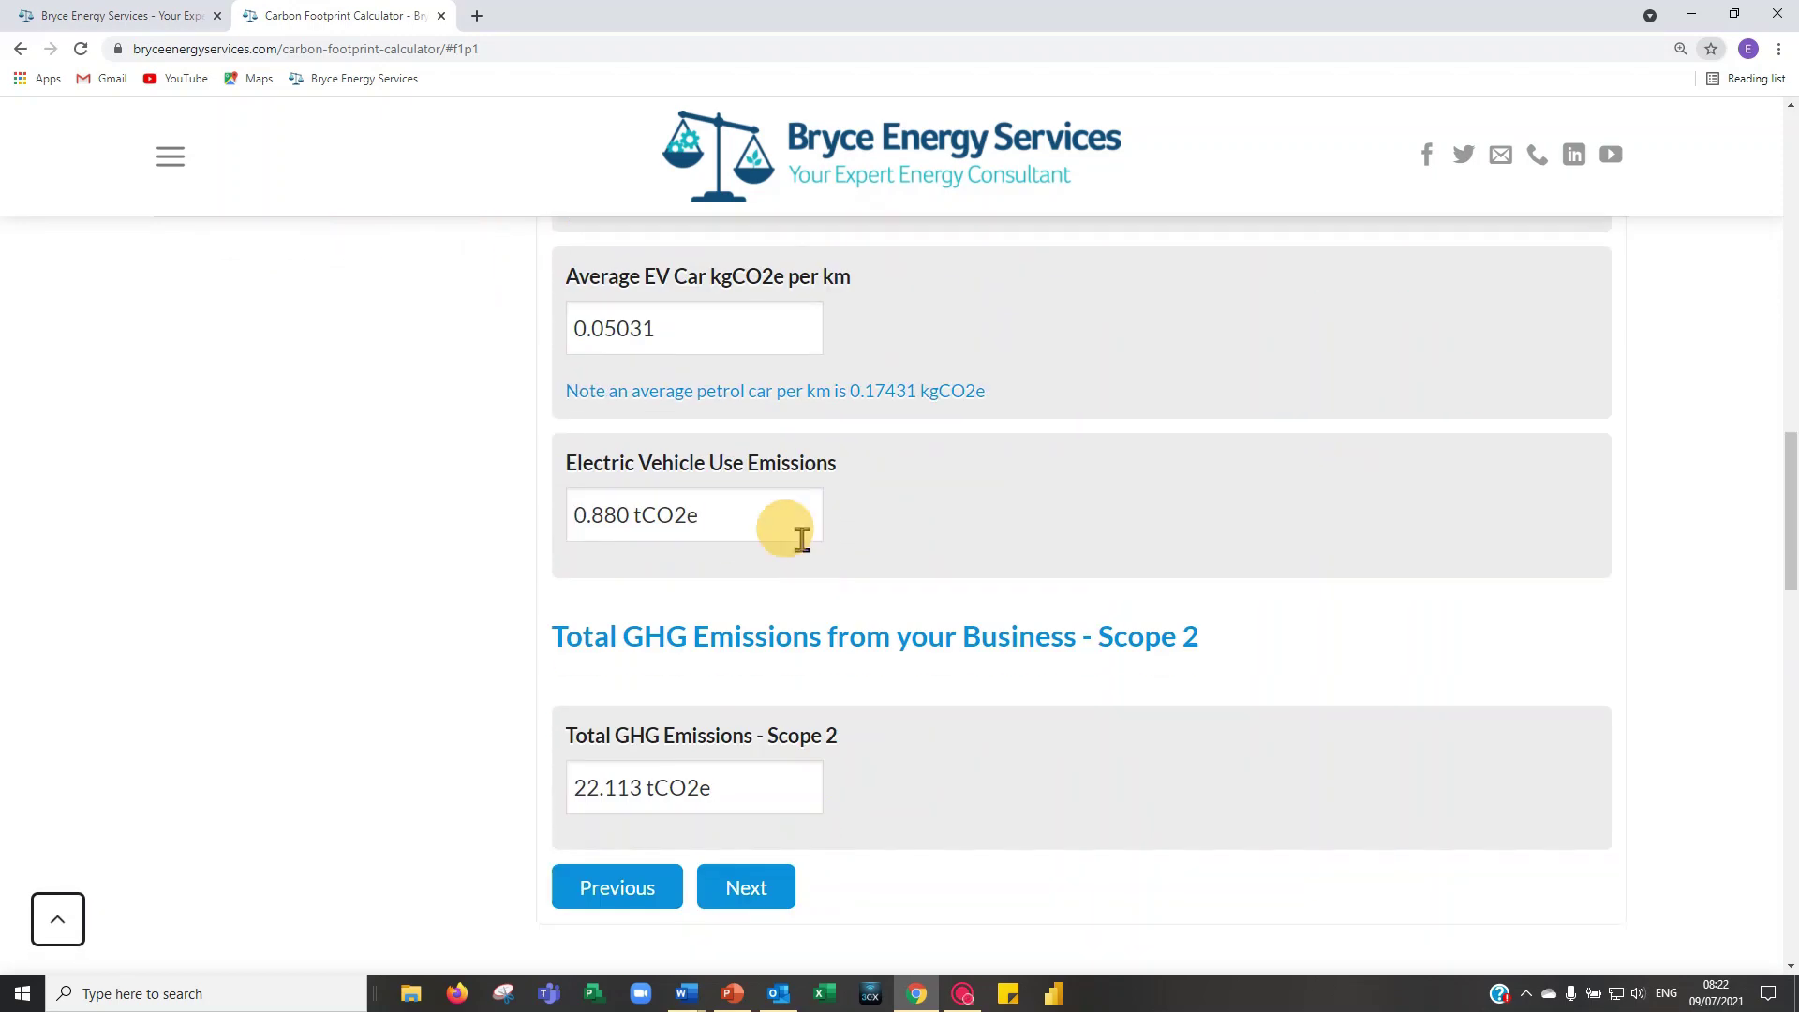
{"action": "scroll", "coordinate": [665, 698], "scroll_direction": "down", "scroll_amount": 2}
{"action": "left_click", "coordinate": [749, 699]}
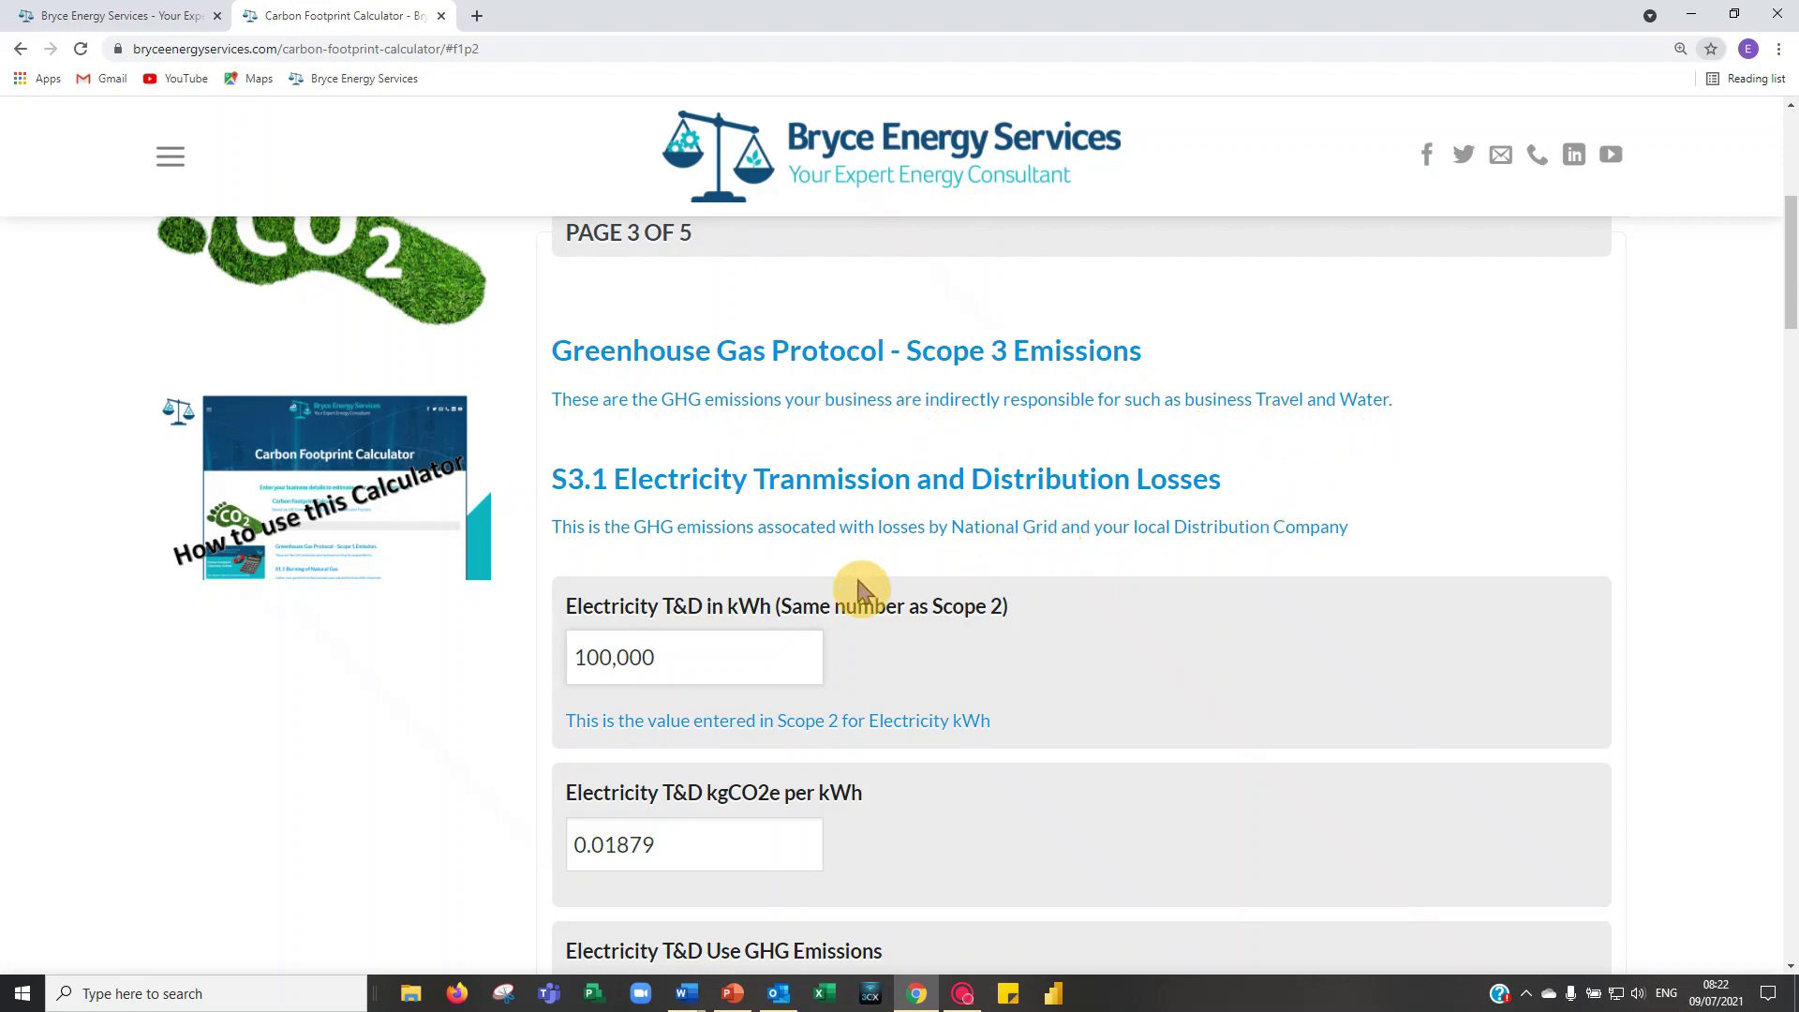
Enter 2500 m3 as the metered mains water under S3.2 and check the mains water and waste water emissions
{"action": "scroll", "coordinate": [796, 592], "scroll_direction": "down", "scroll_amount": 1}
{"action": "scroll", "coordinate": [797, 592], "scroll_direction": "down", "scroll_amount": 1}
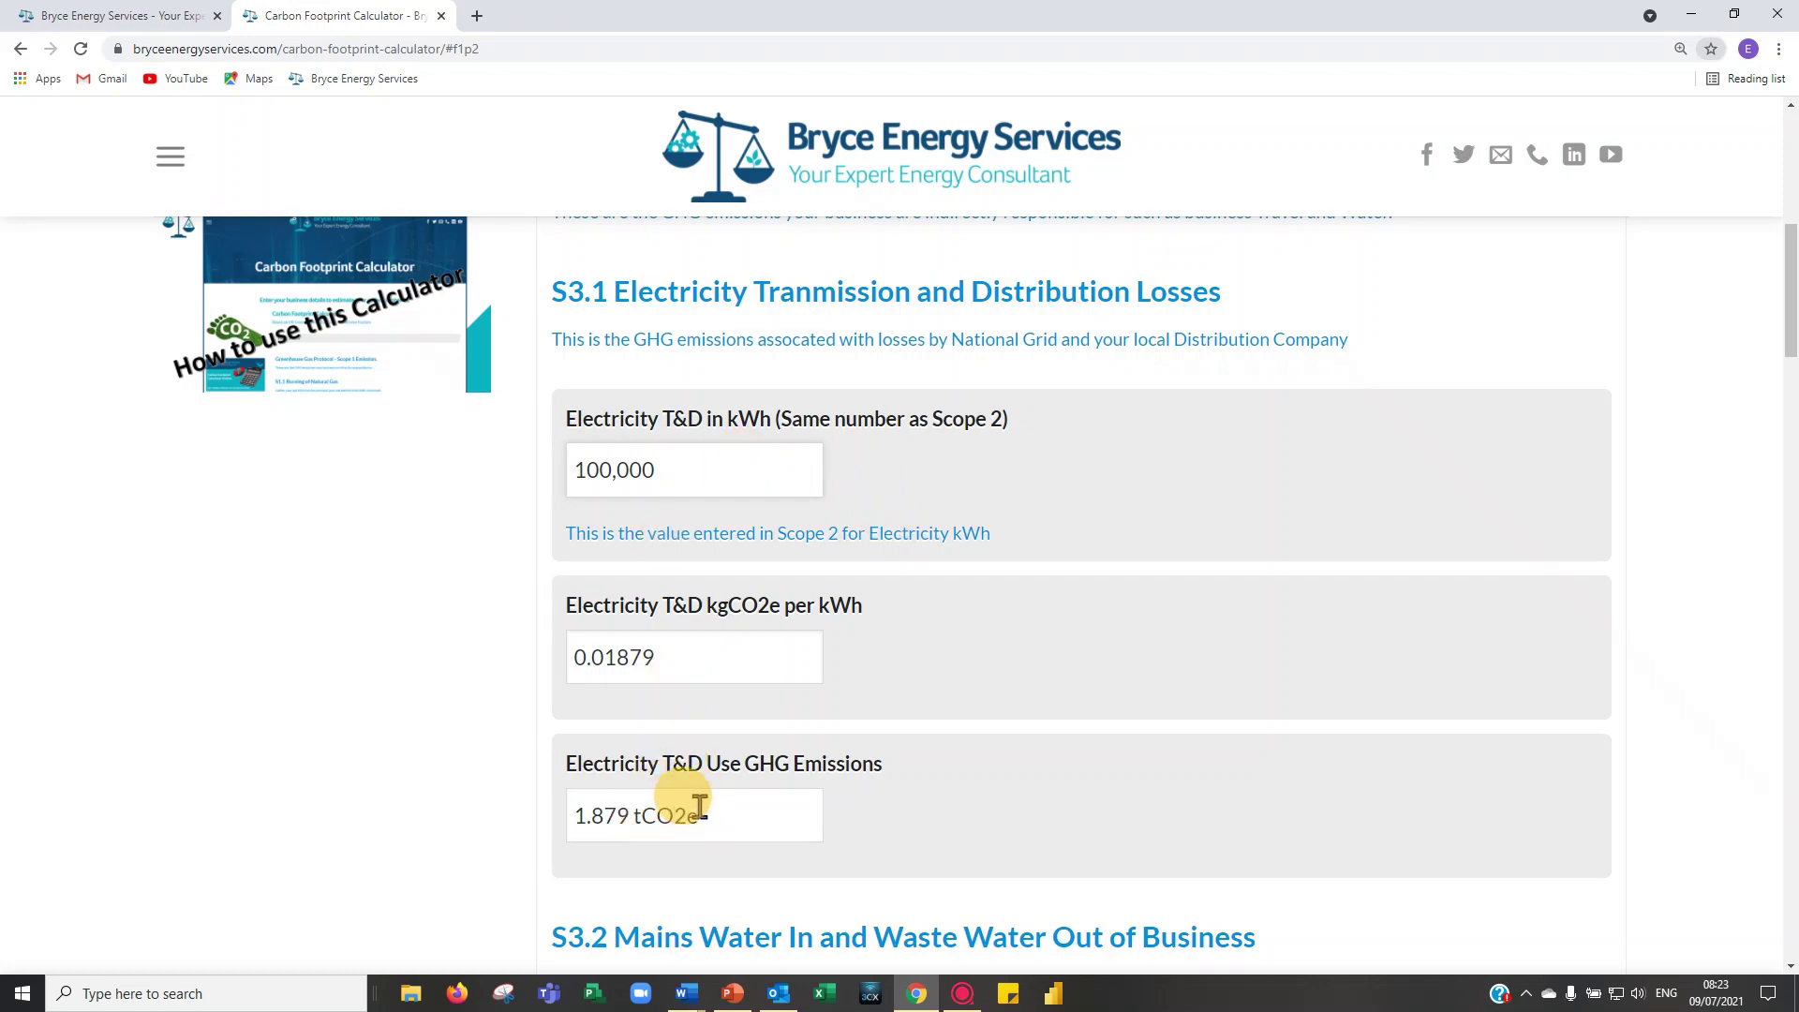
{"action": "scroll", "coordinate": [698, 804], "scroll_direction": "down", "scroll_amount": 1}
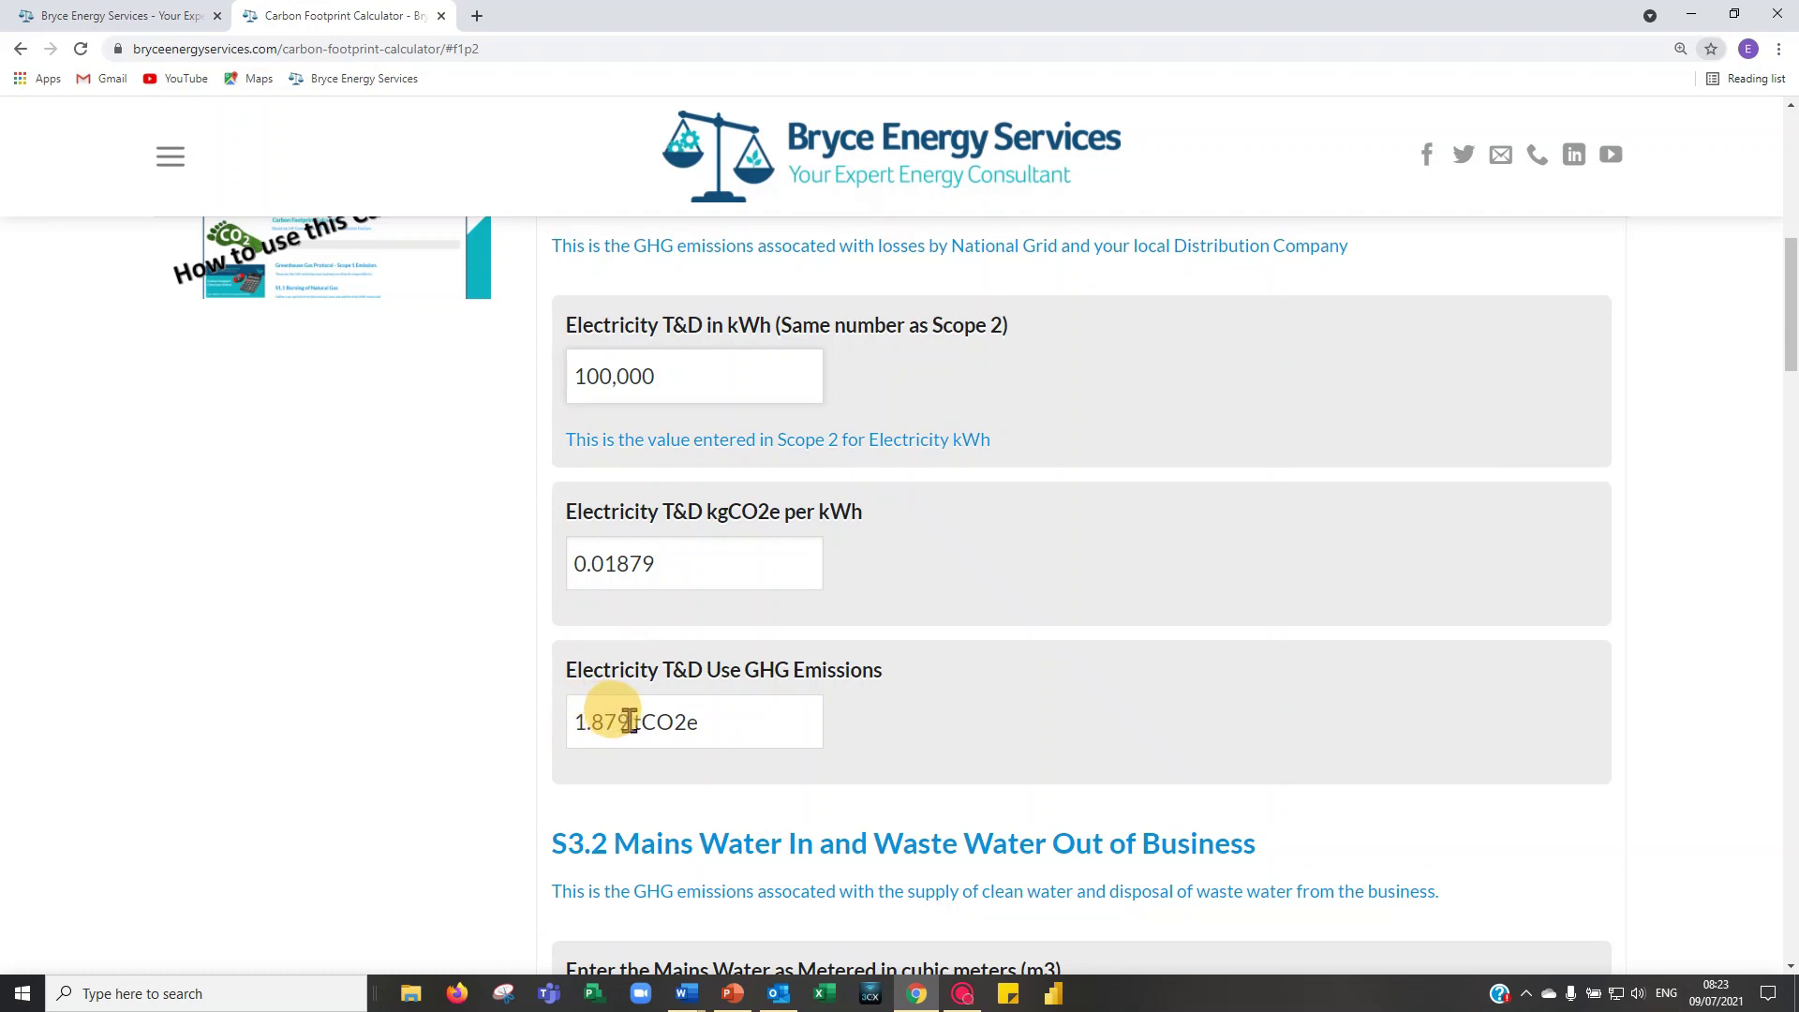
{"action": "scroll", "coordinate": [637, 720], "scroll_direction": "down", "scroll_amount": 5}
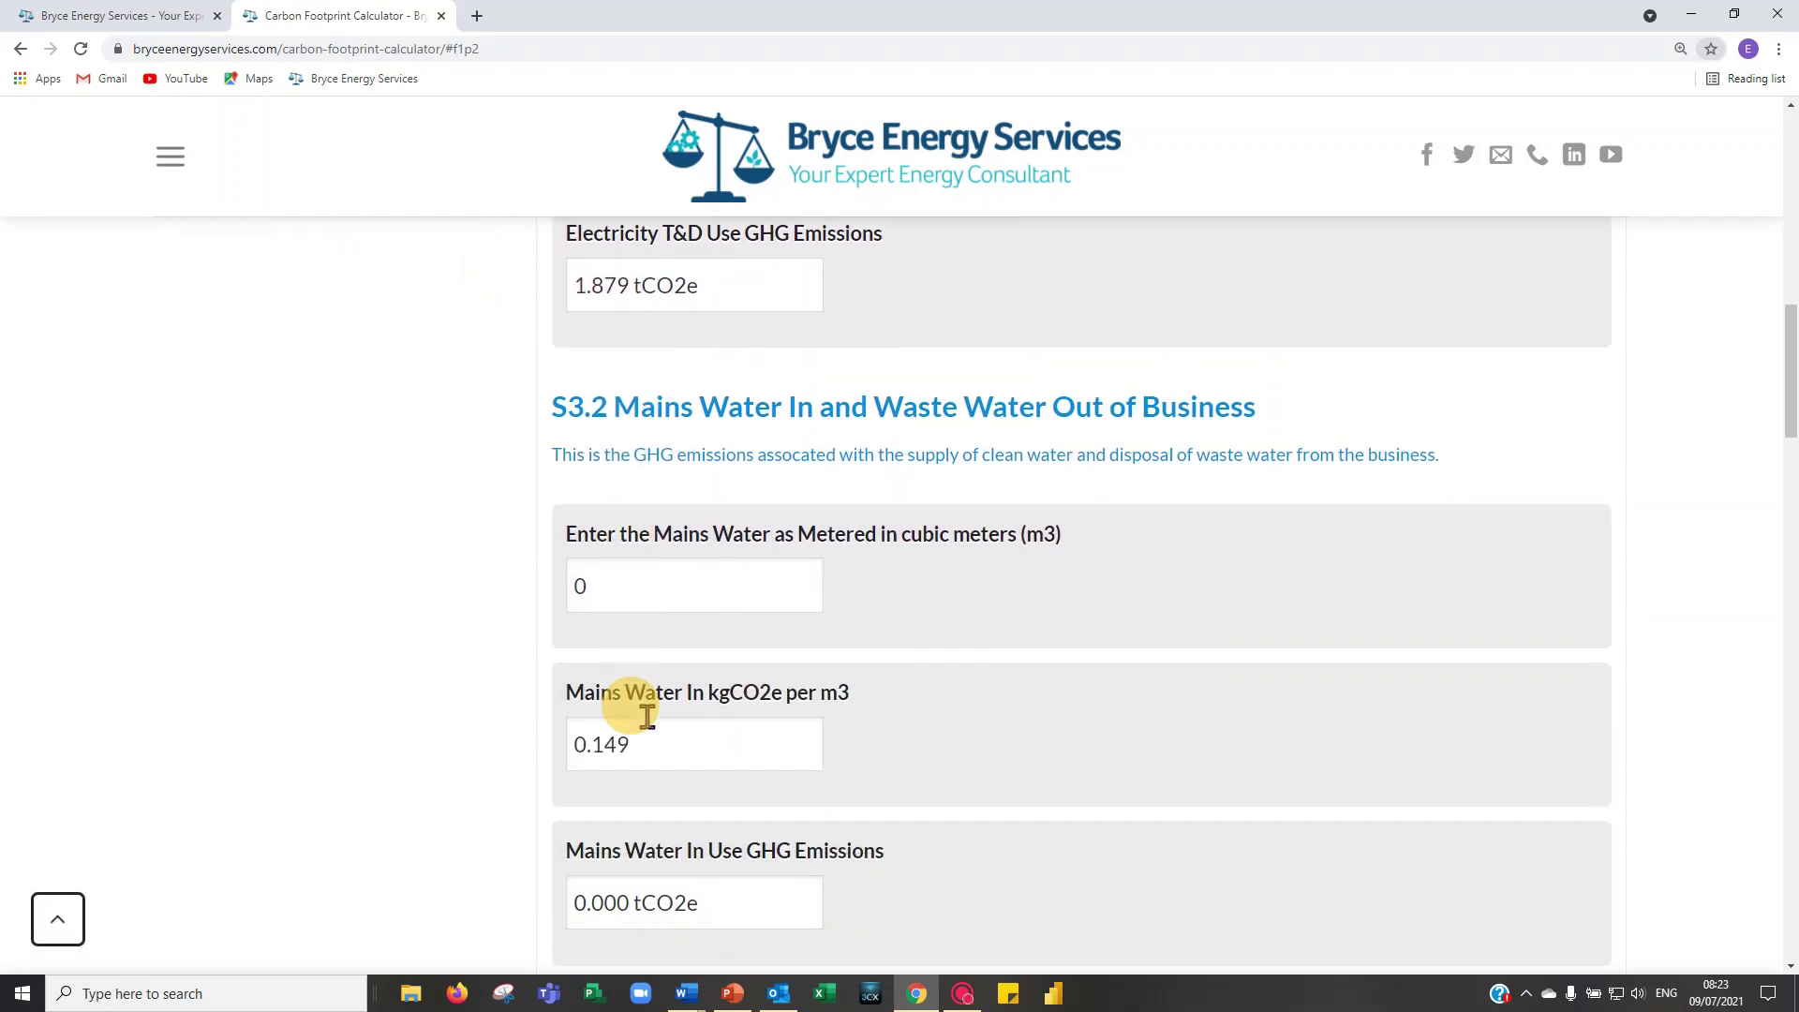
{"action": "scroll", "coordinate": [645, 714], "scroll_direction": "down", "scroll_amount": 2}
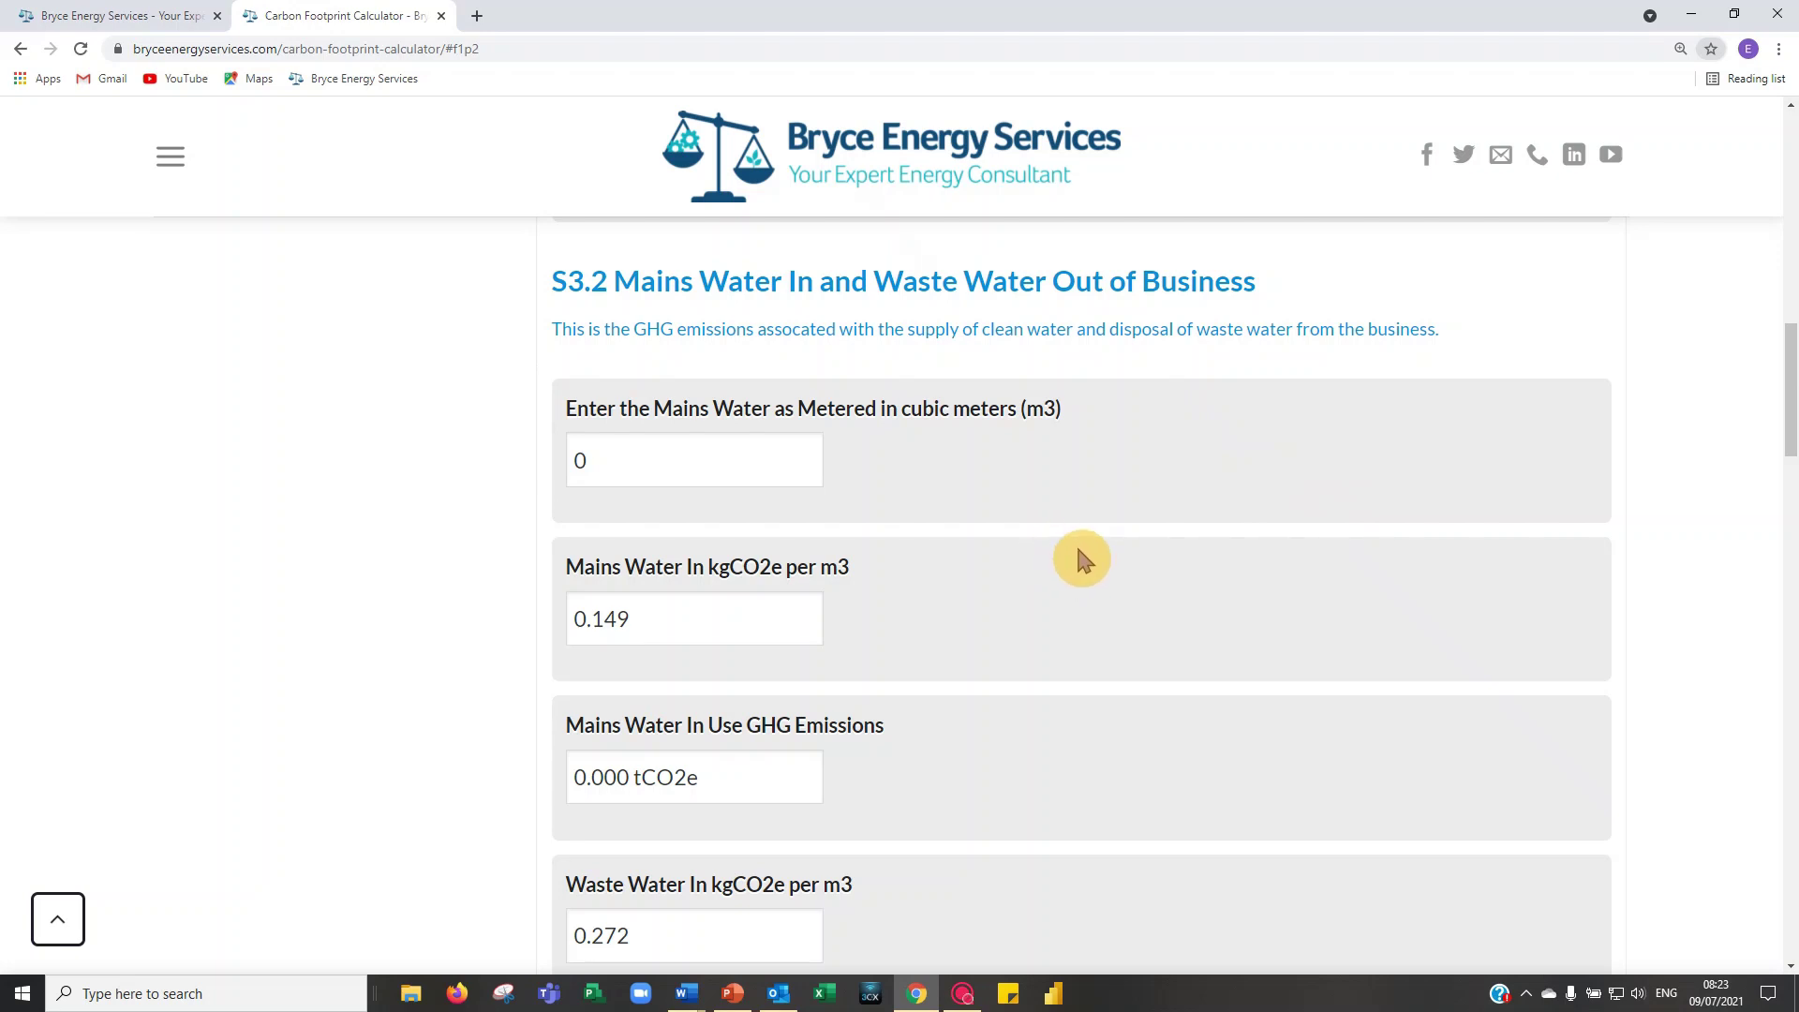
{"action": "left_click", "coordinate": [605, 467]}
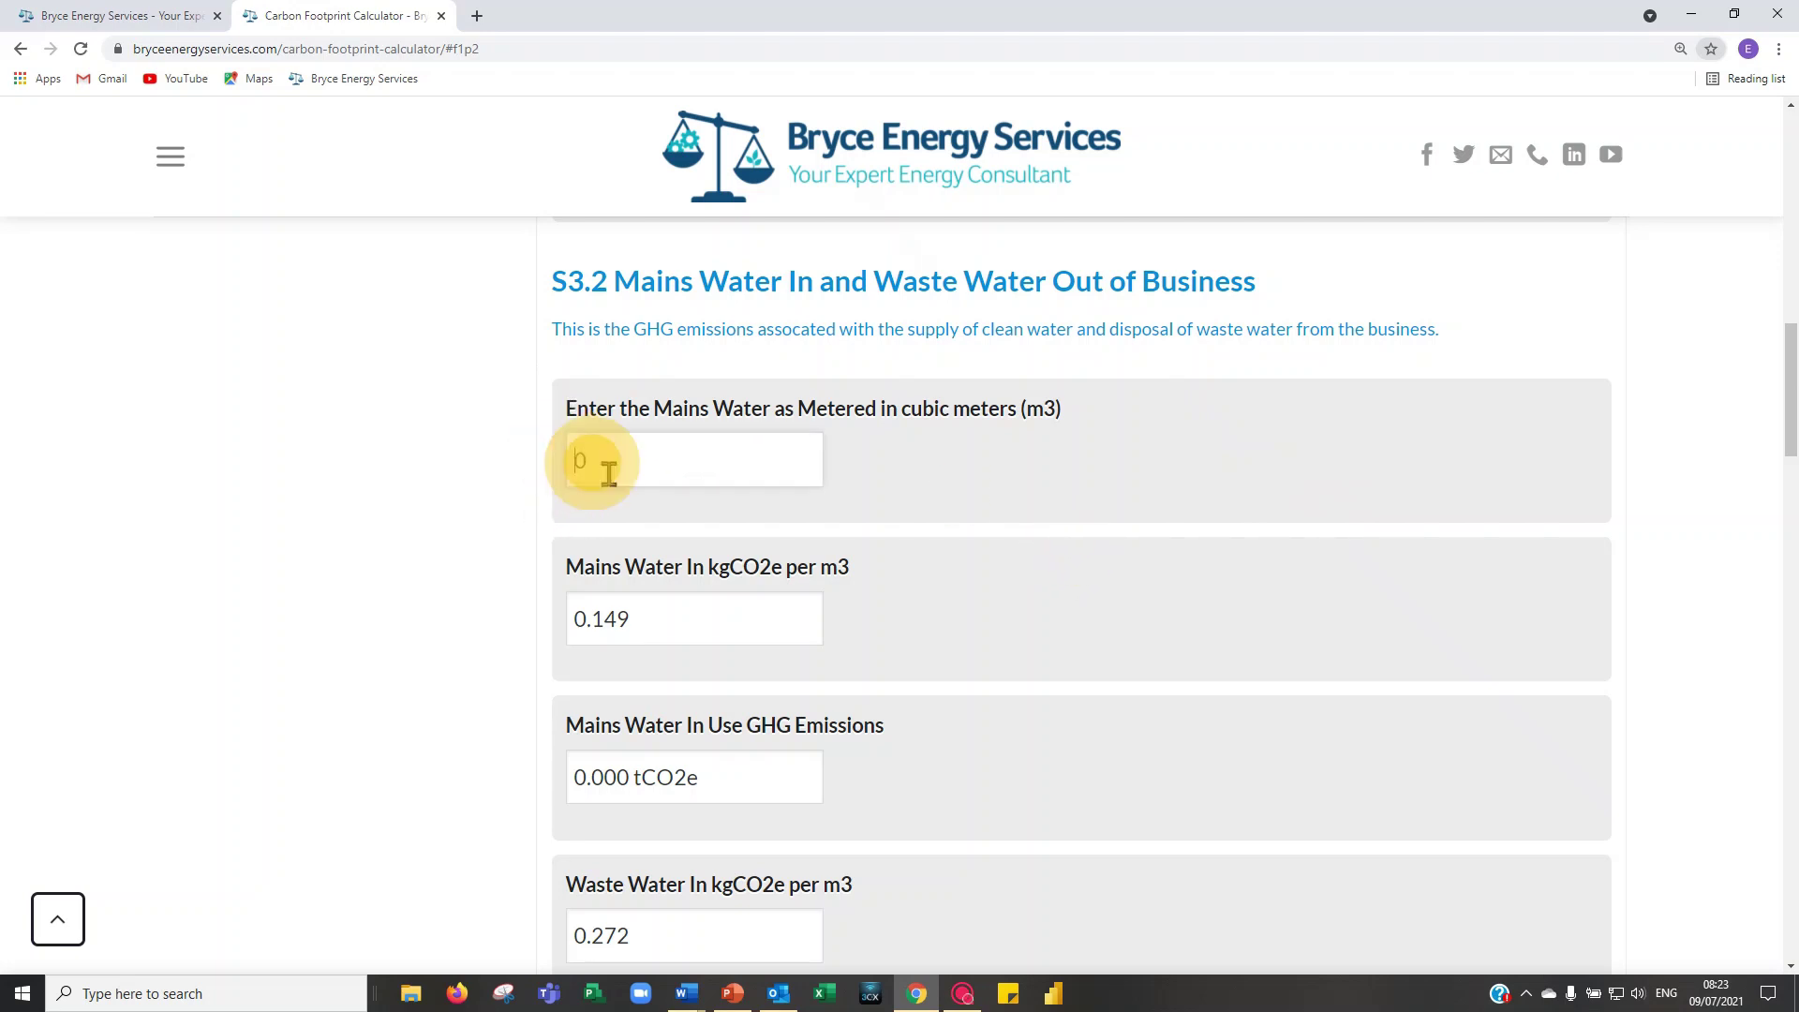
{"action": "type", "text": "0"}
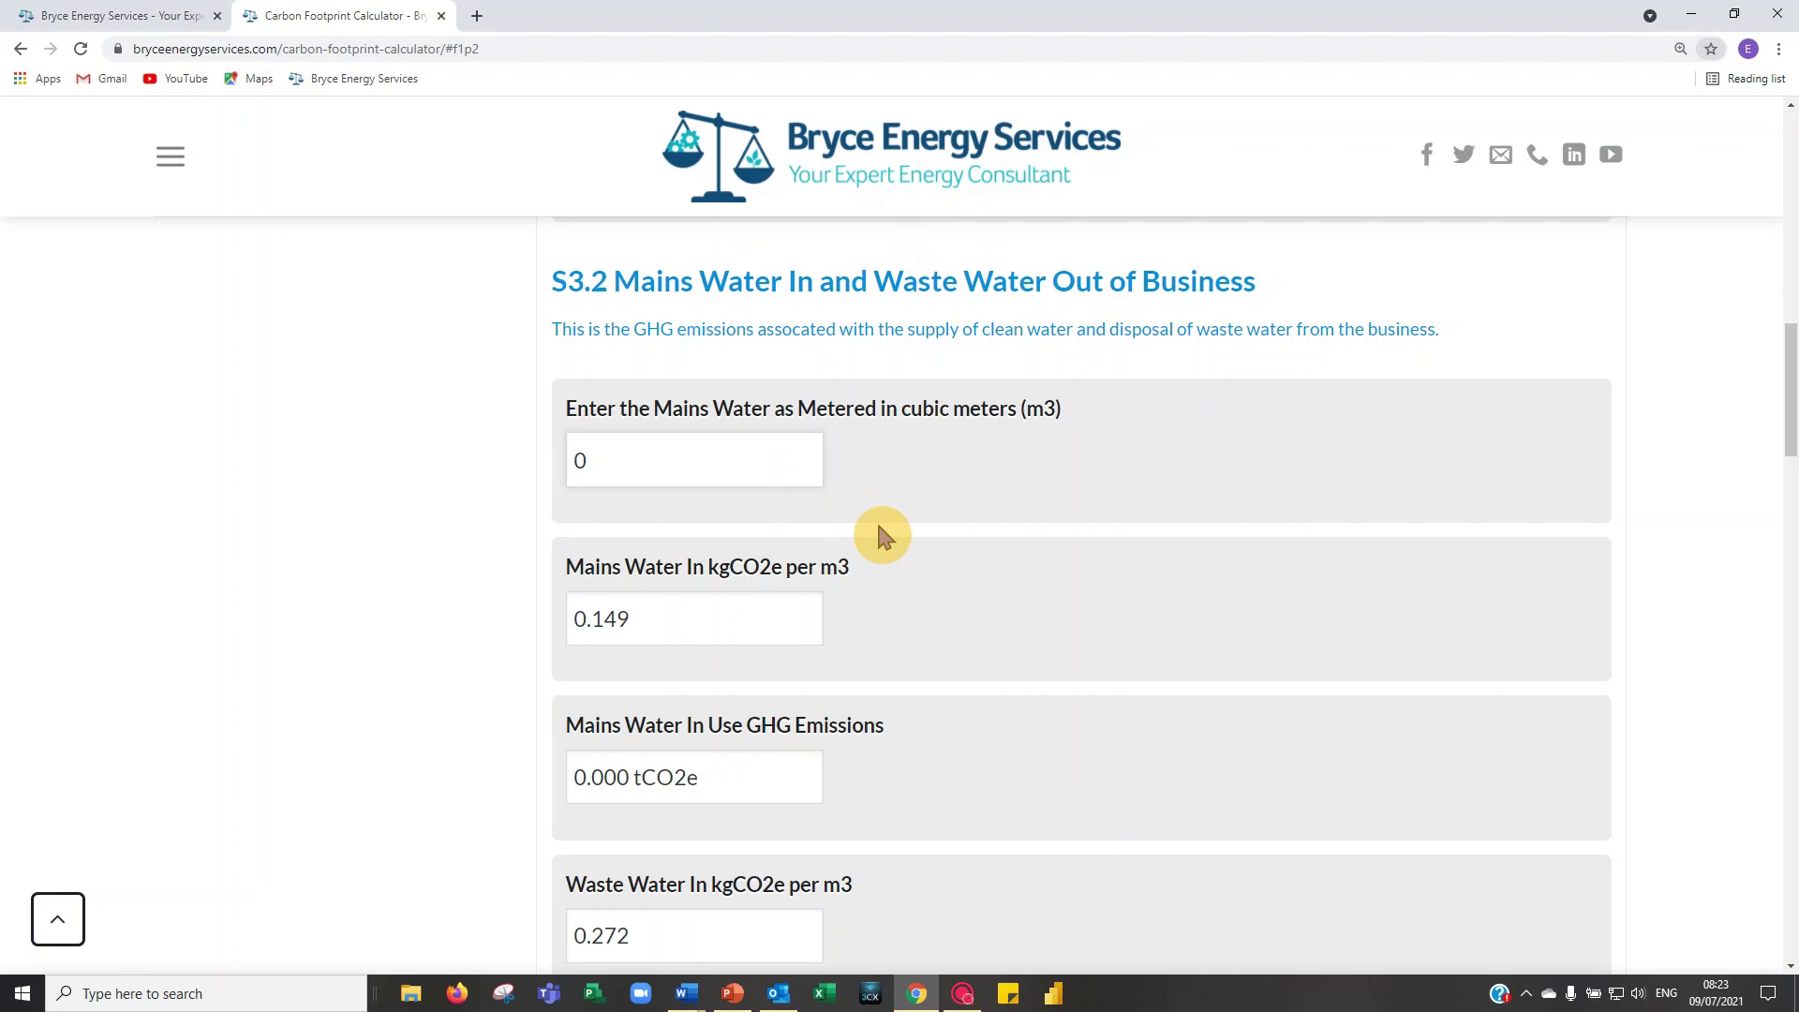
{"action": "type", "text": "2500"}
{"action": "scroll", "coordinate": [895, 574], "scroll_direction": "down", "scroll_amount": 1}
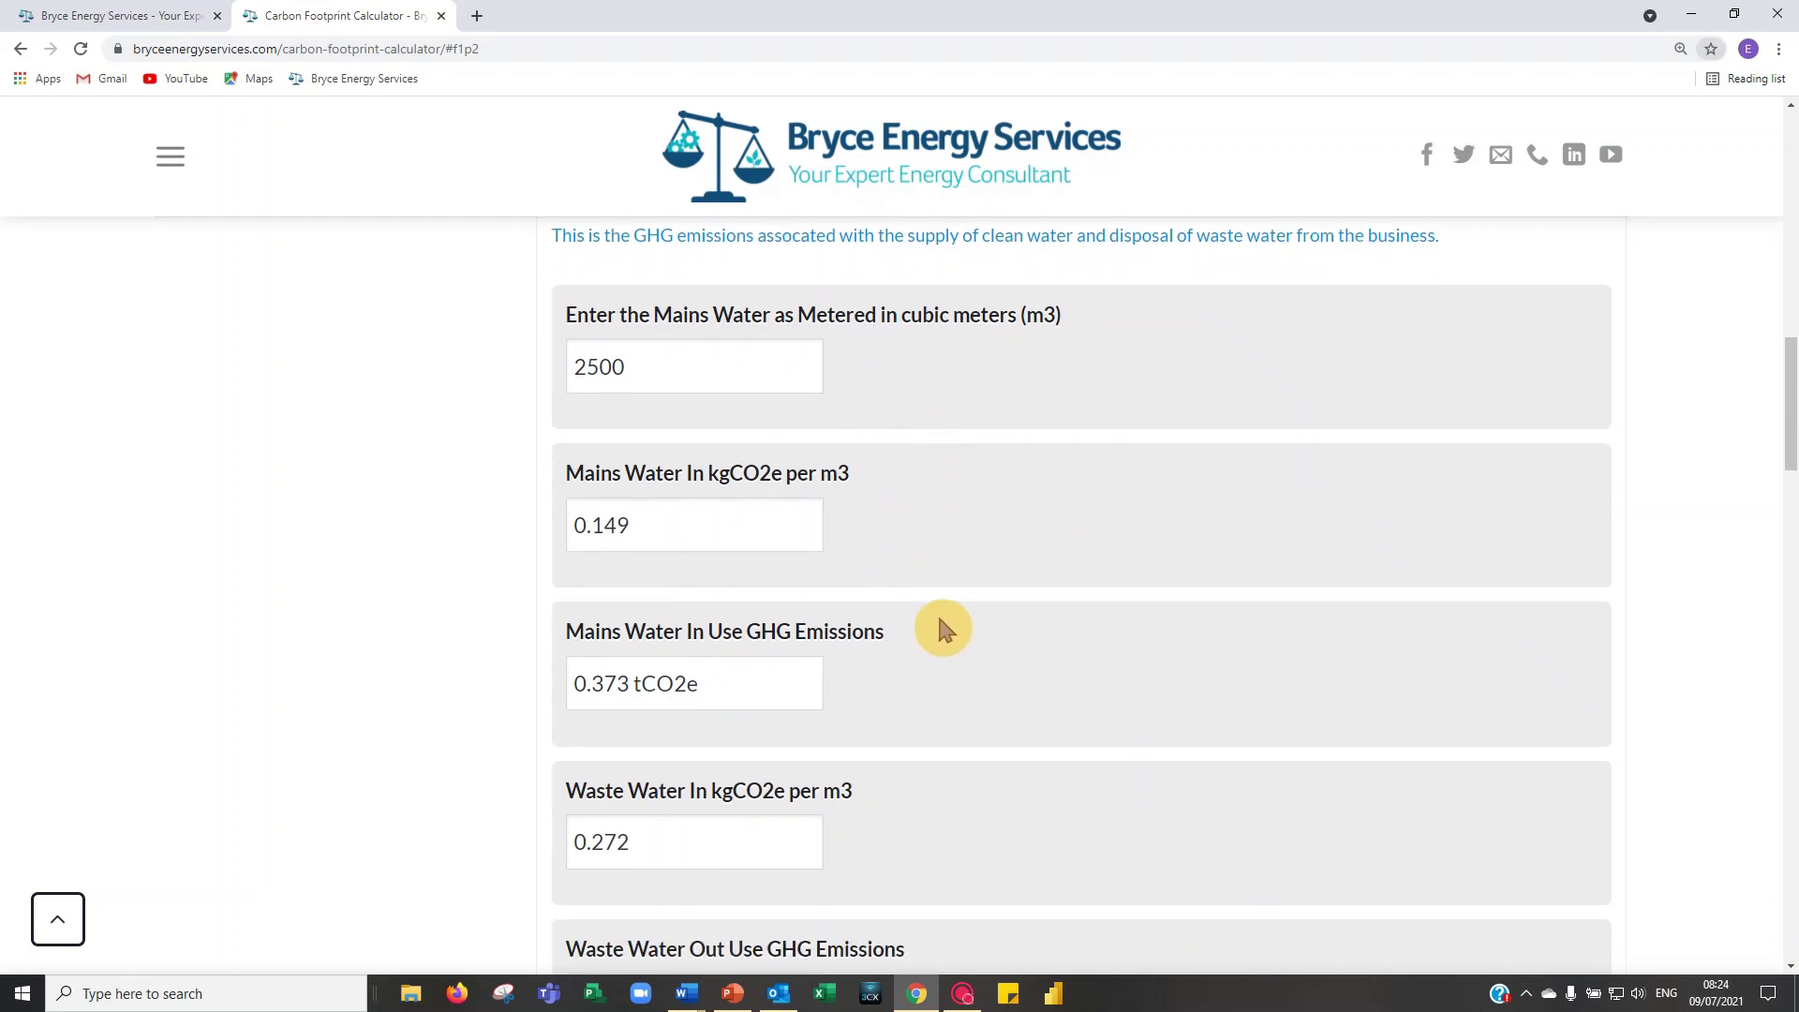
{"action": "scroll", "coordinate": [968, 576], "scroll_direction": "up", "scroll_amount": 1}
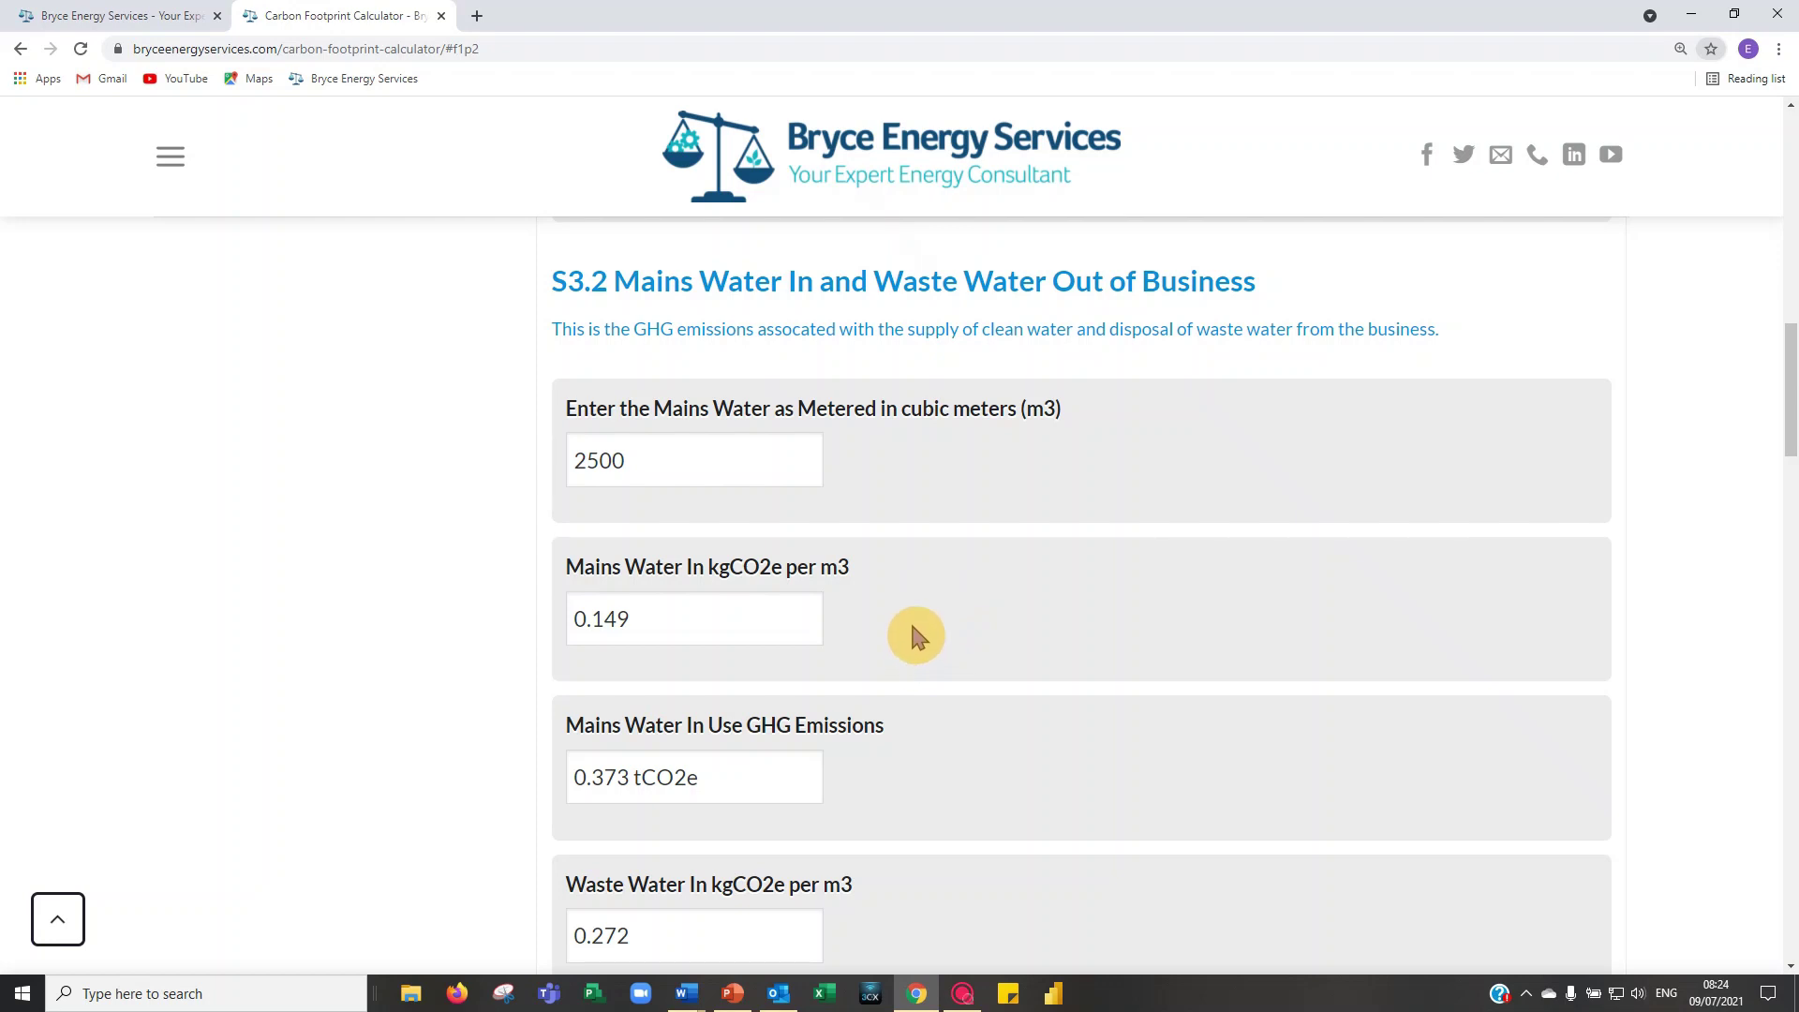
{"action": "scroll", "coordinate": [915, 638], "scroll_direction": "down", "scroll_amount": 1}
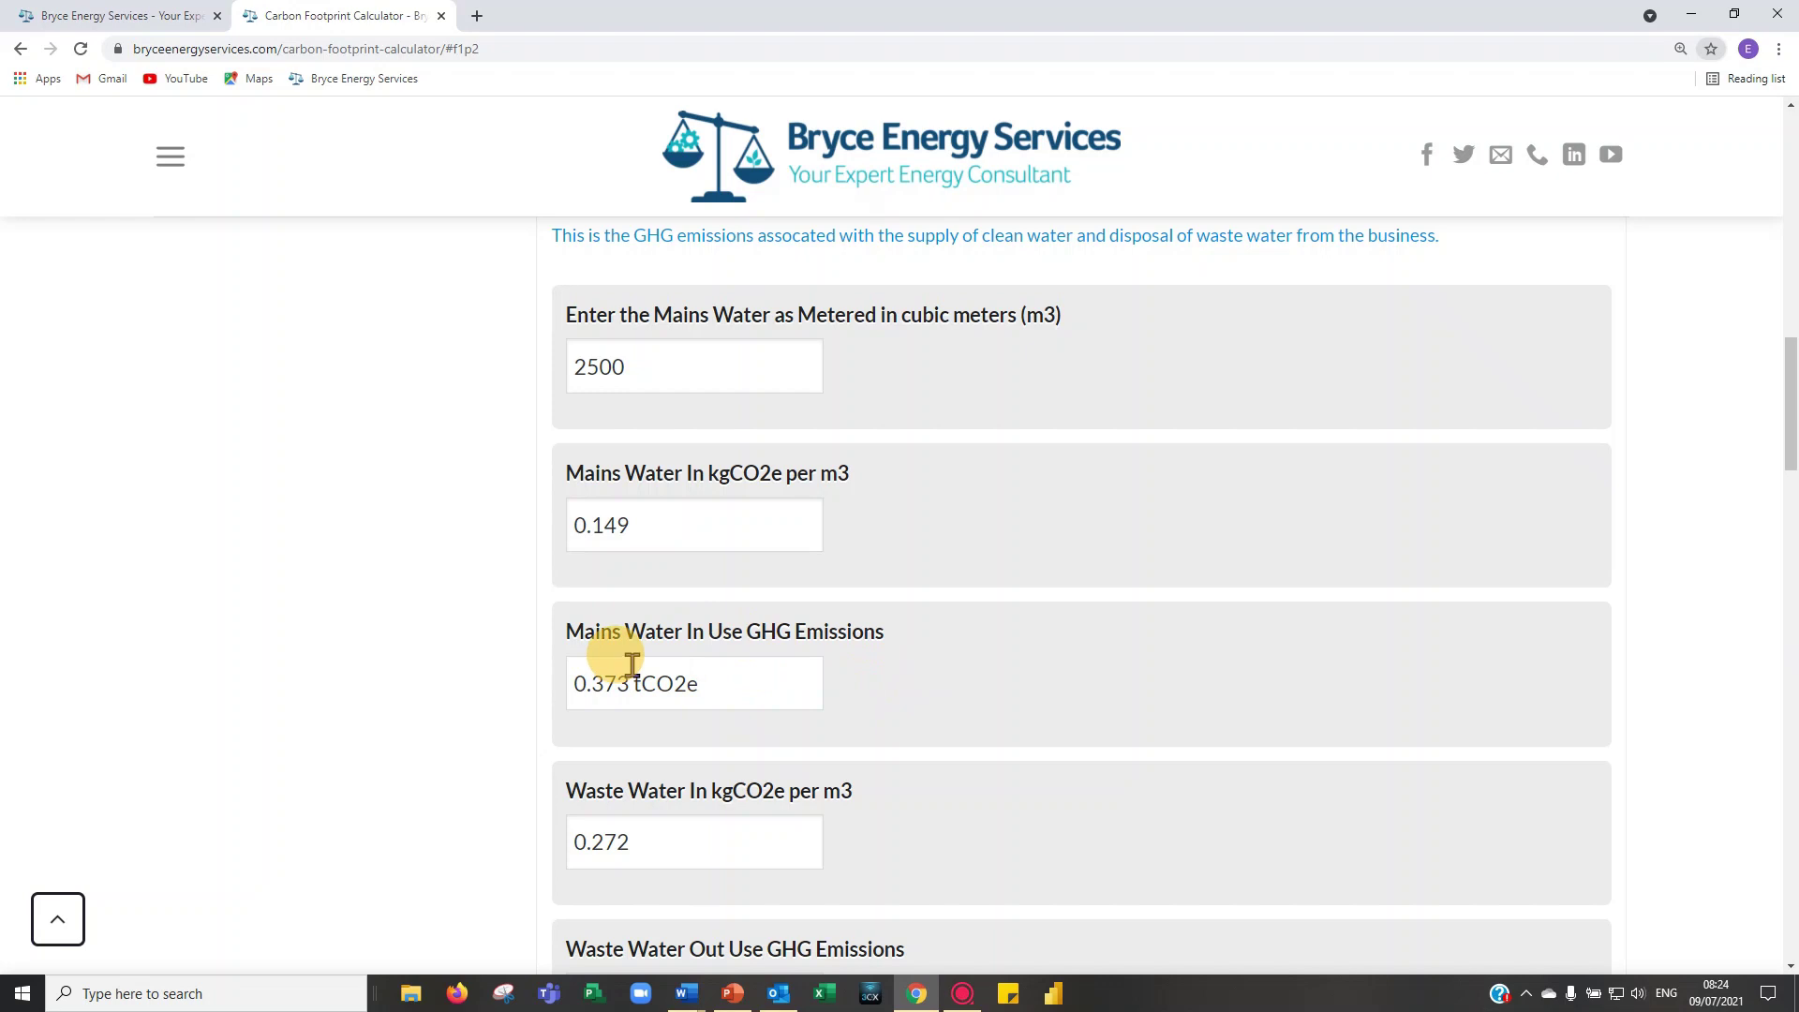
{"action": "scroll", "coordinate": [656, 664], "scroll_direction": "down", "scroll_amount": 1}
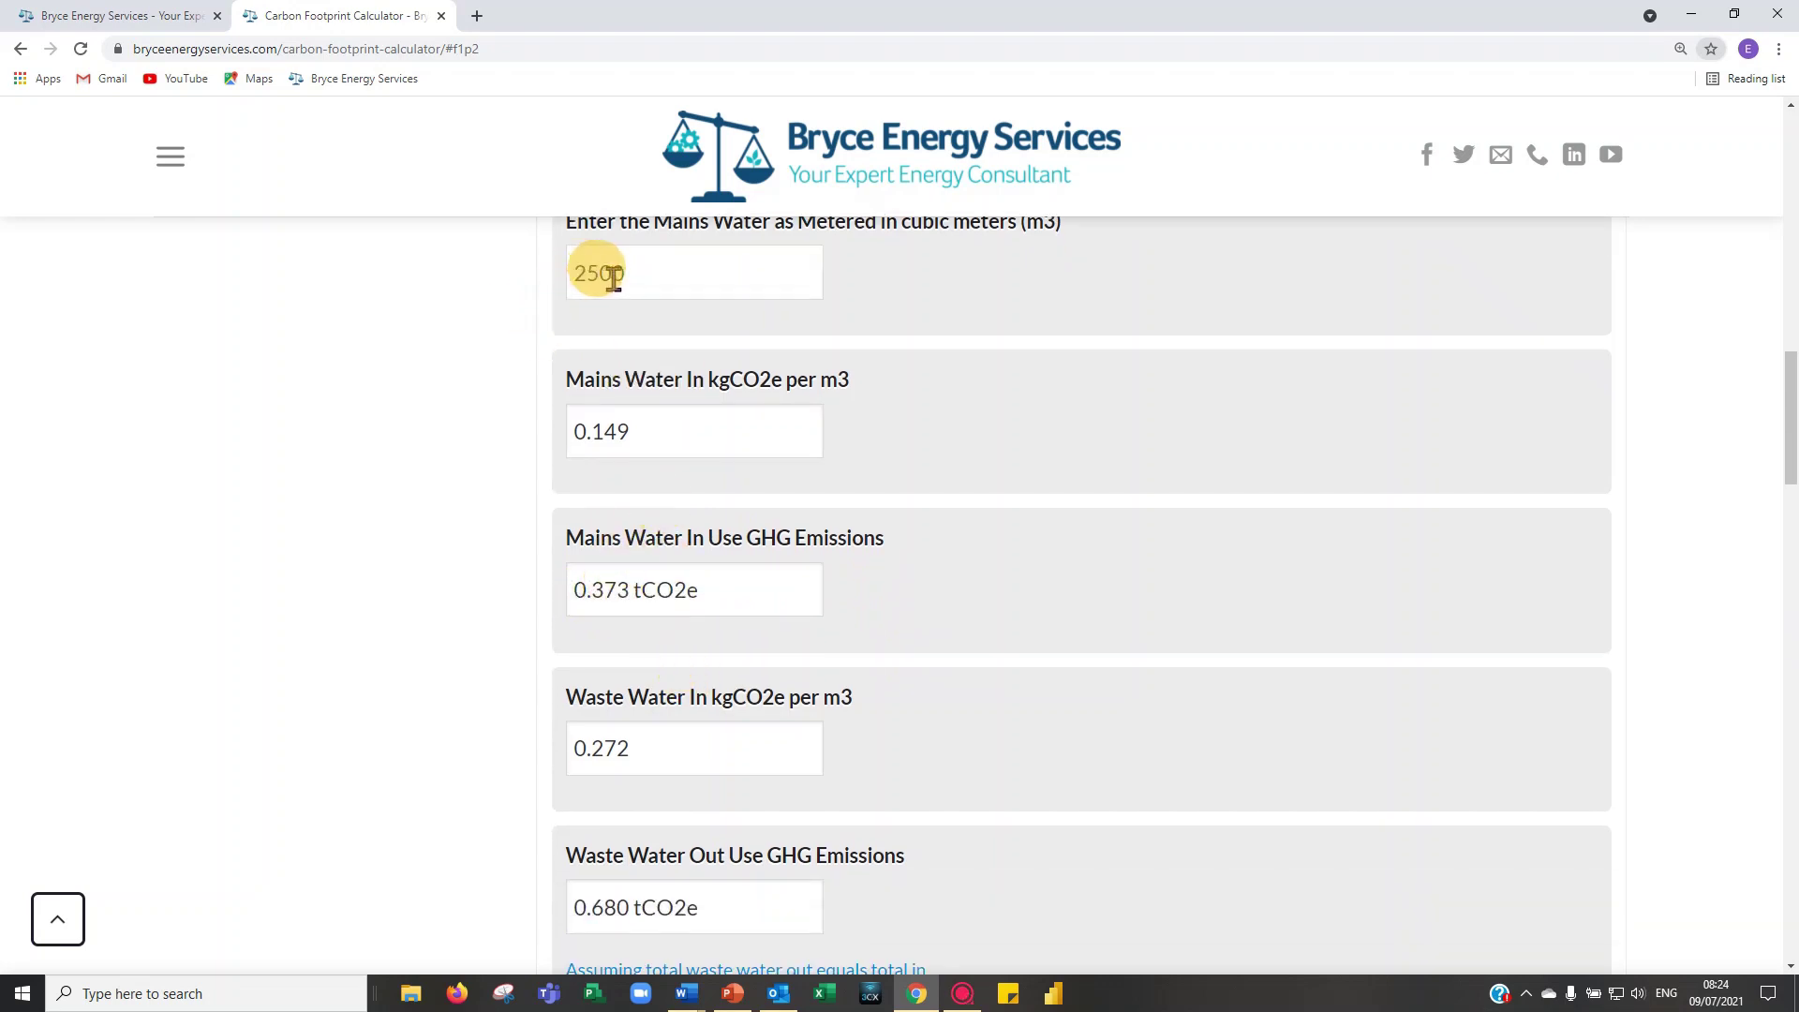
{"action": "scroll", "coordinate": [689, 641], "scroll_direction": "down", "scroll_amount": 1}
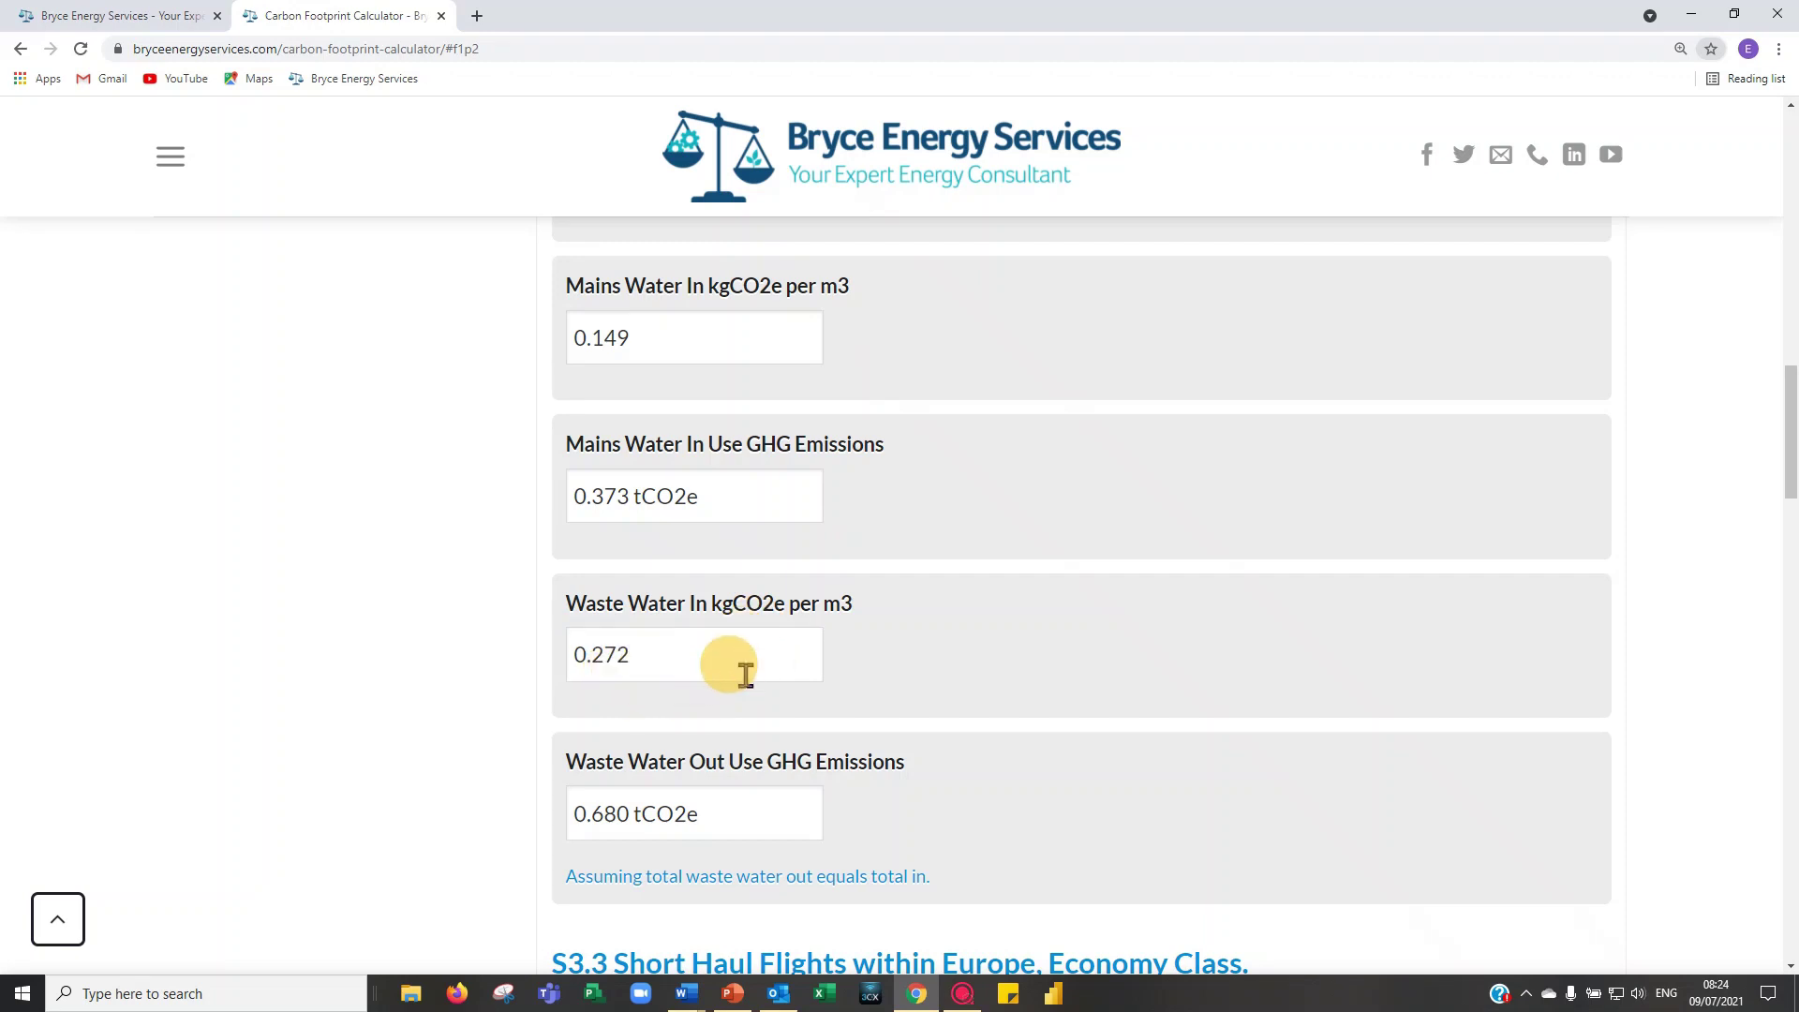
{"action": "scroll", "coordinate": [734, 659], "scroll_direction": "down", "scroll_amount": 1}
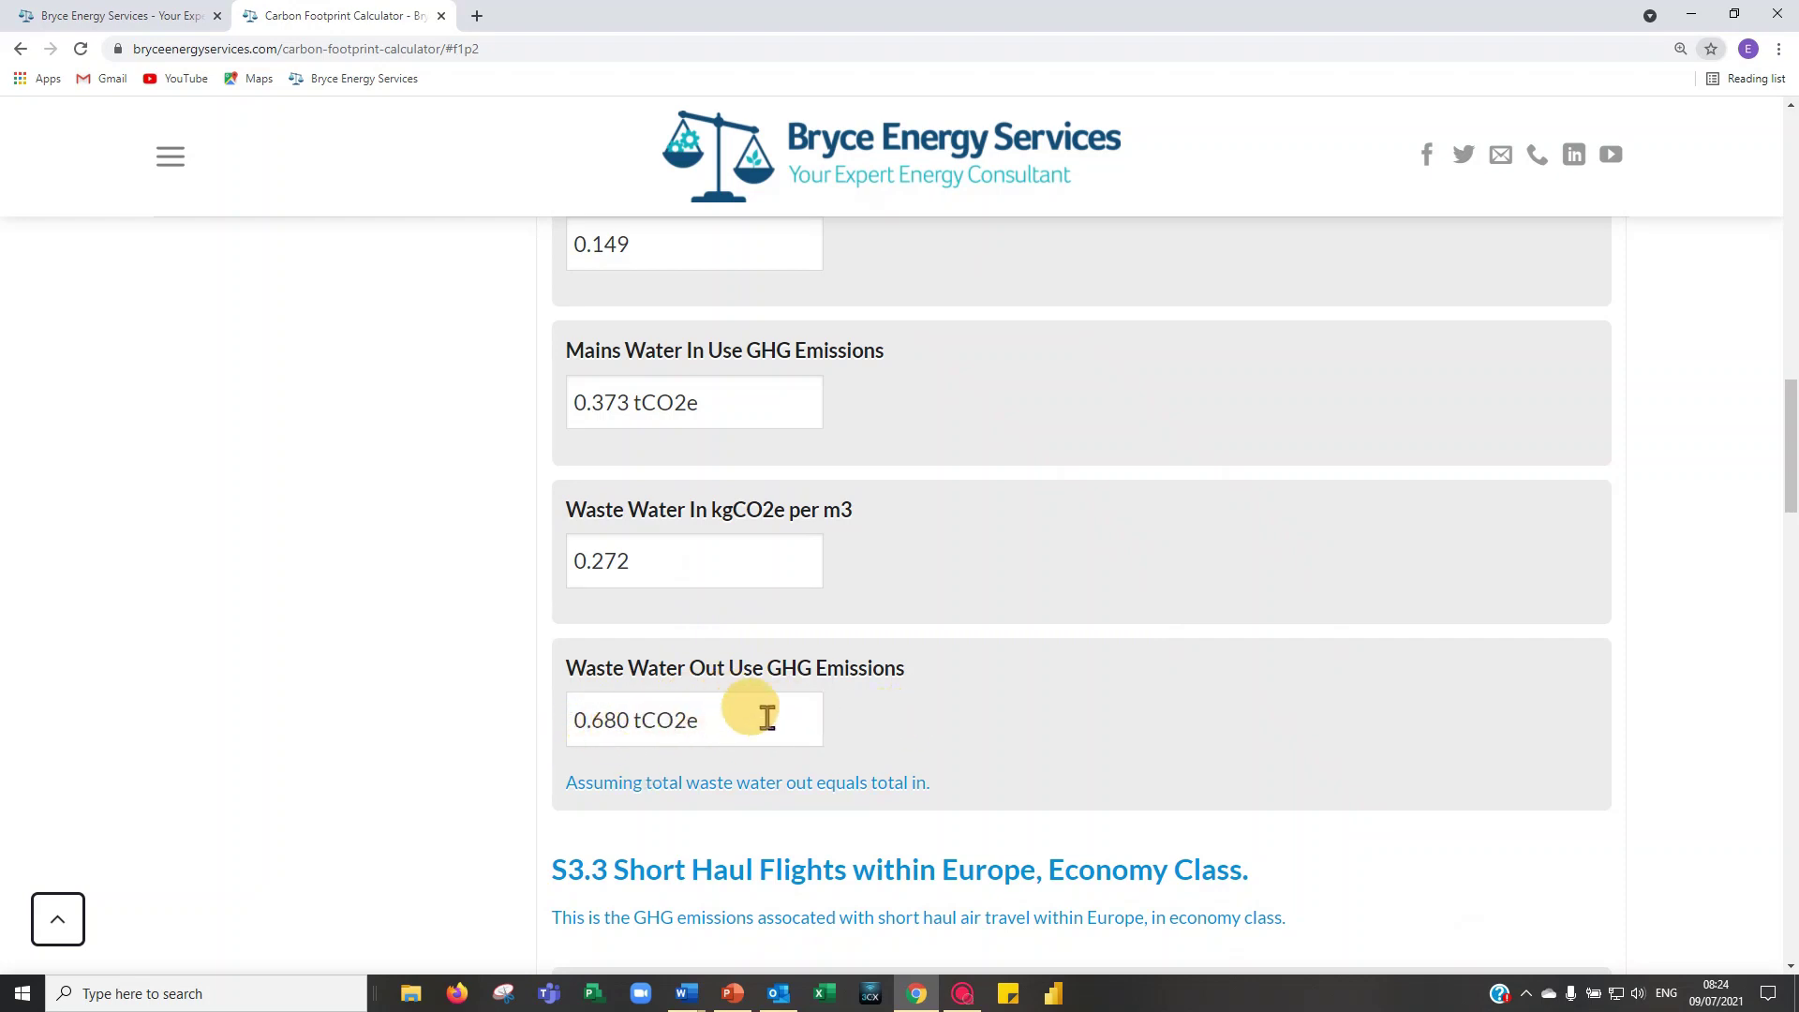
Enter 5000 km as the total short haul air travel under S3.3, and change it to 15000 km
{"action": "scroll", "coordinate": [775, 709], "scroll_direction": "down", "scroll_amount": 3}
{"action": "scroll", "coordinate": [787, 712], "scroll_direction": "down", "scroll_amount": 3}
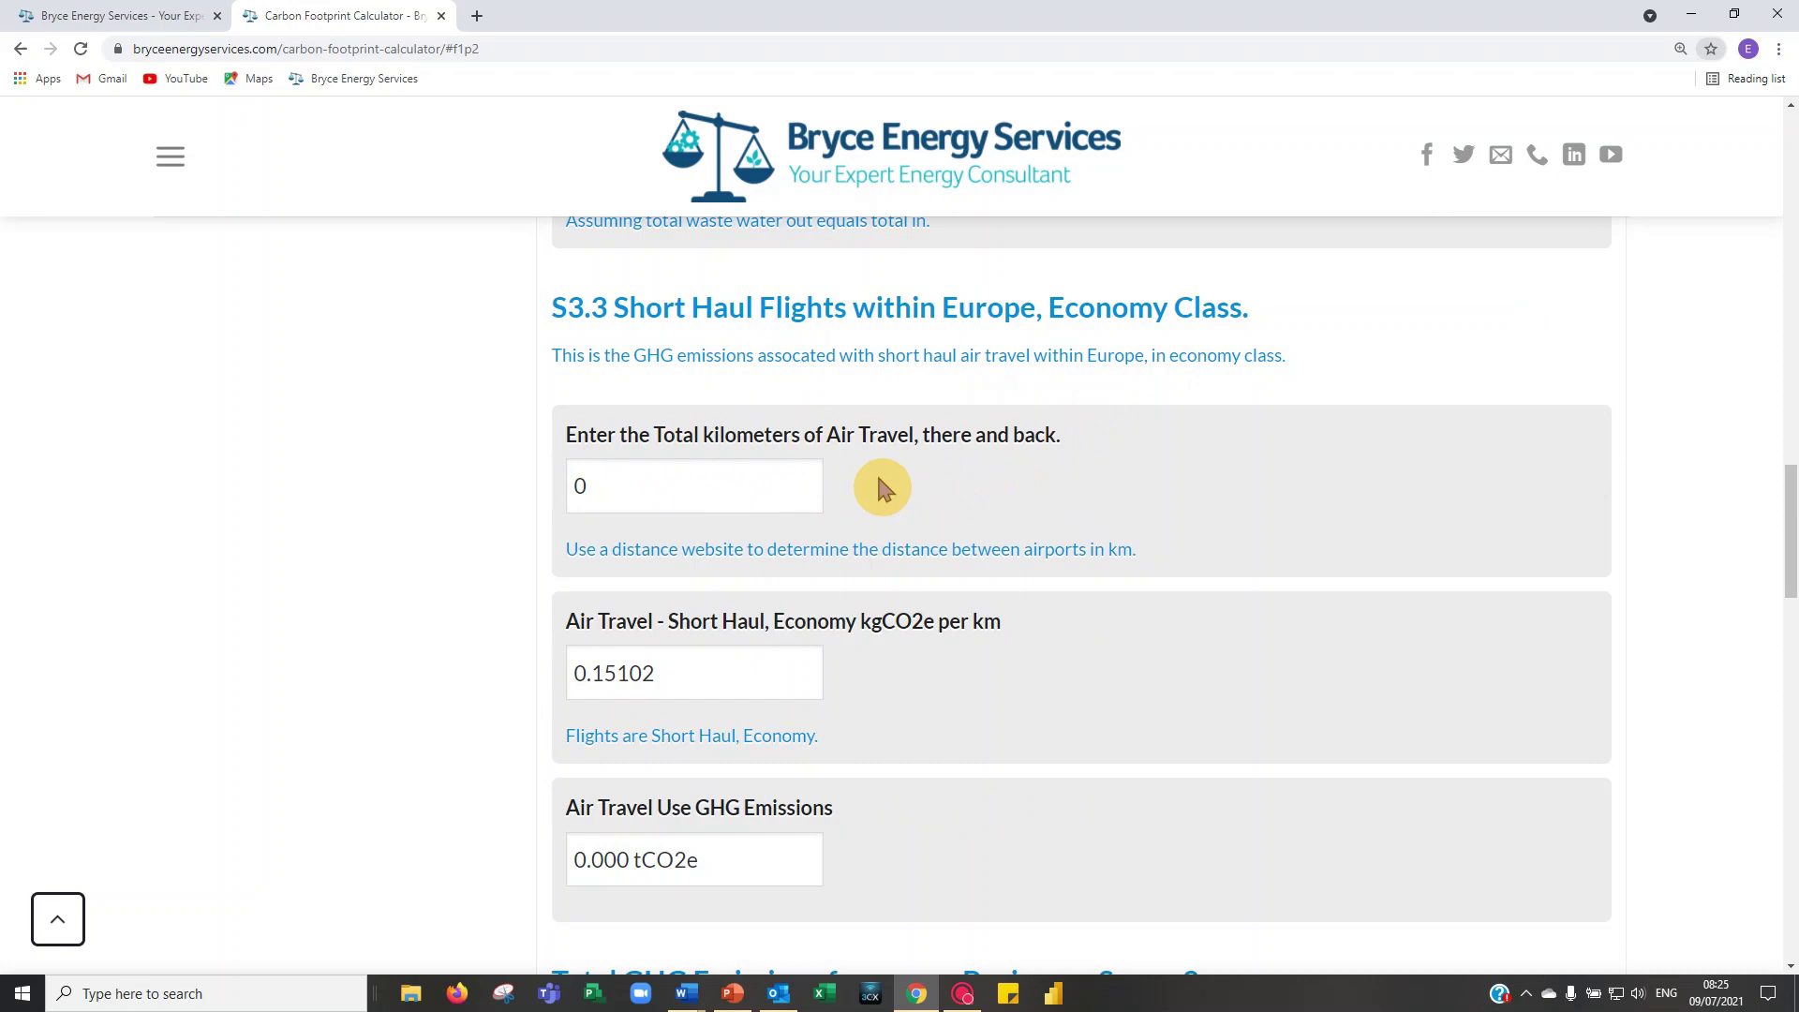
{"action": "left_click", "coordinate": [581, 482]}
{"action": "key", "text": "BackSpace"}
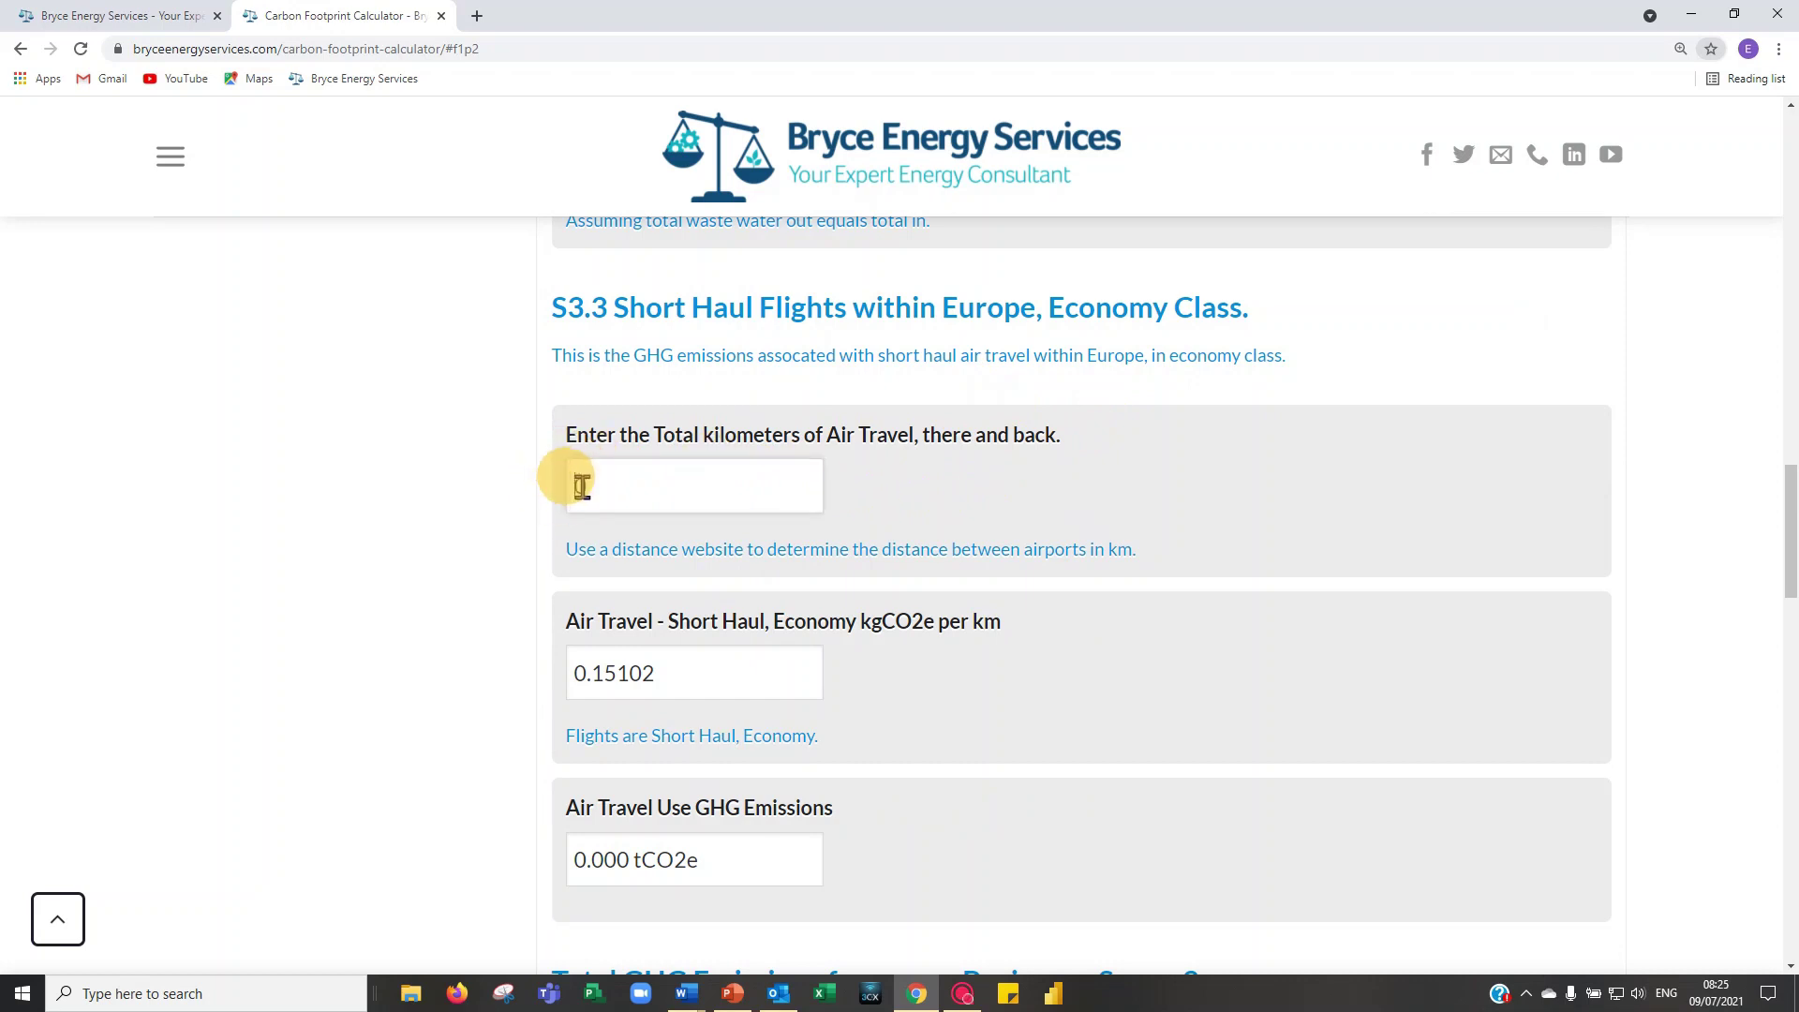
{"action": "type", "text": "0"}
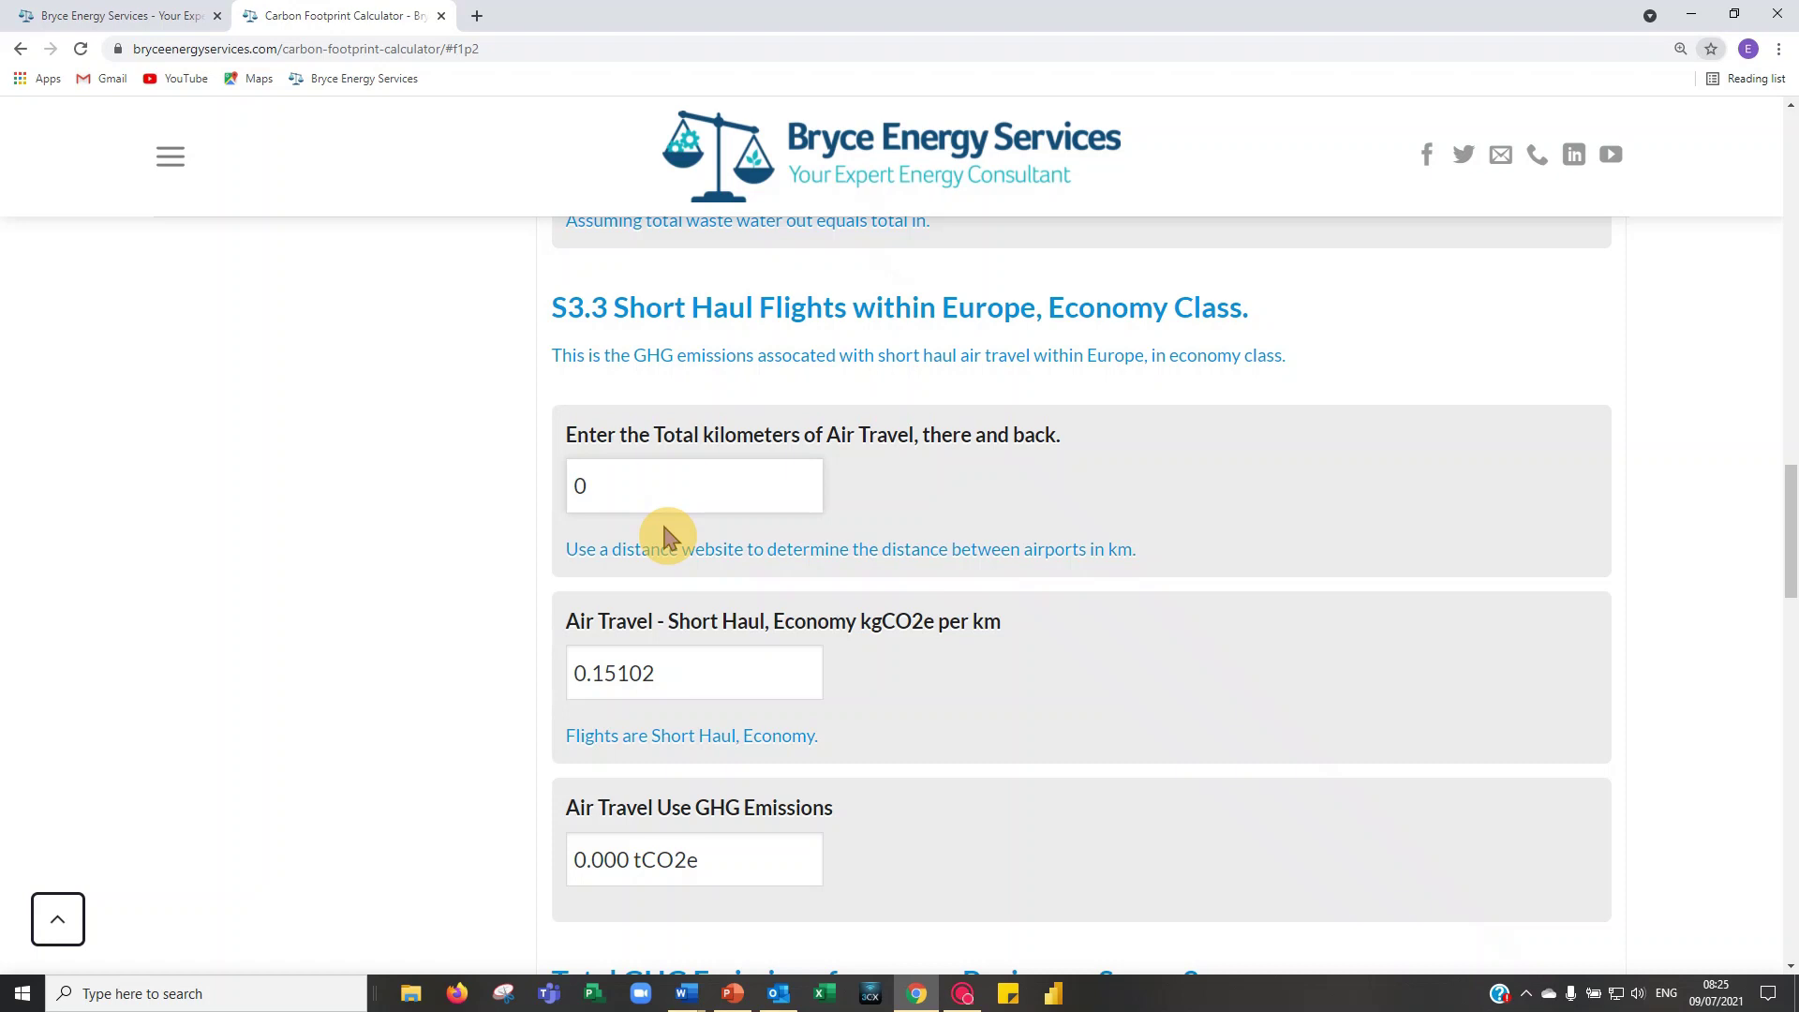
{"action": "type", "text": "5000"}
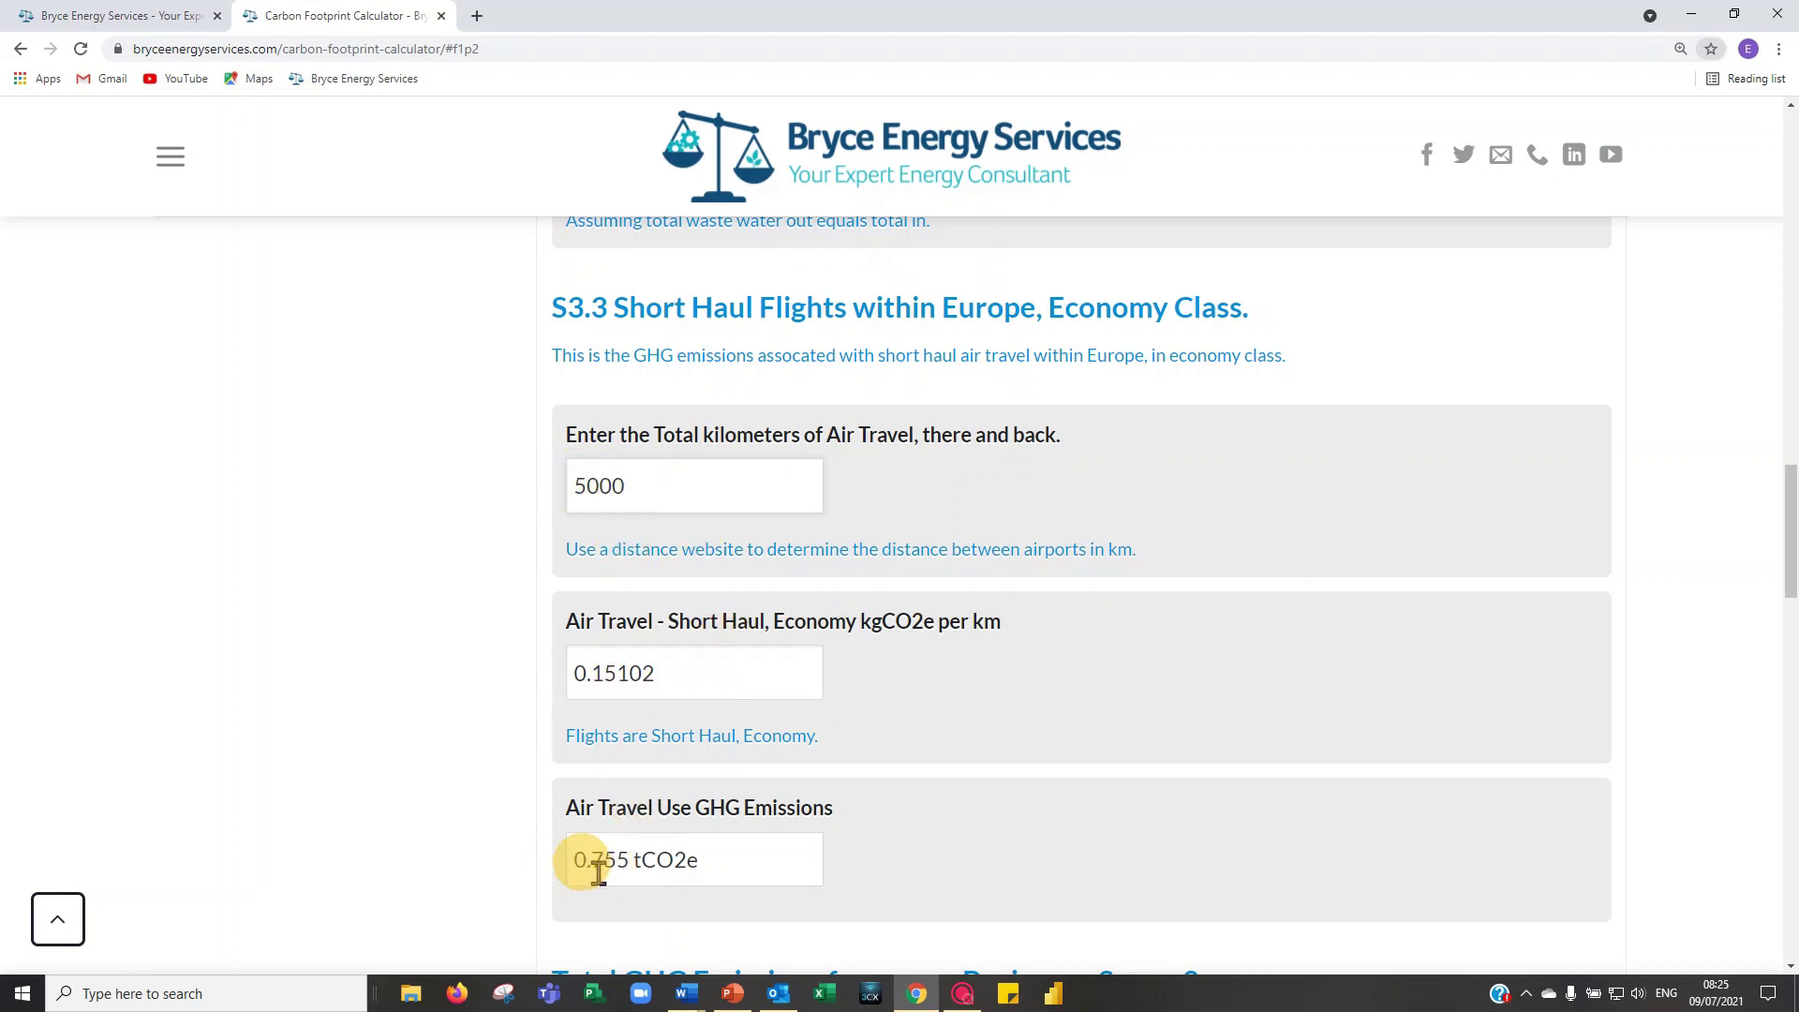
{"action": "left_click", "coordinate": [568, 487]}
{"action": "type", "text": "1"}
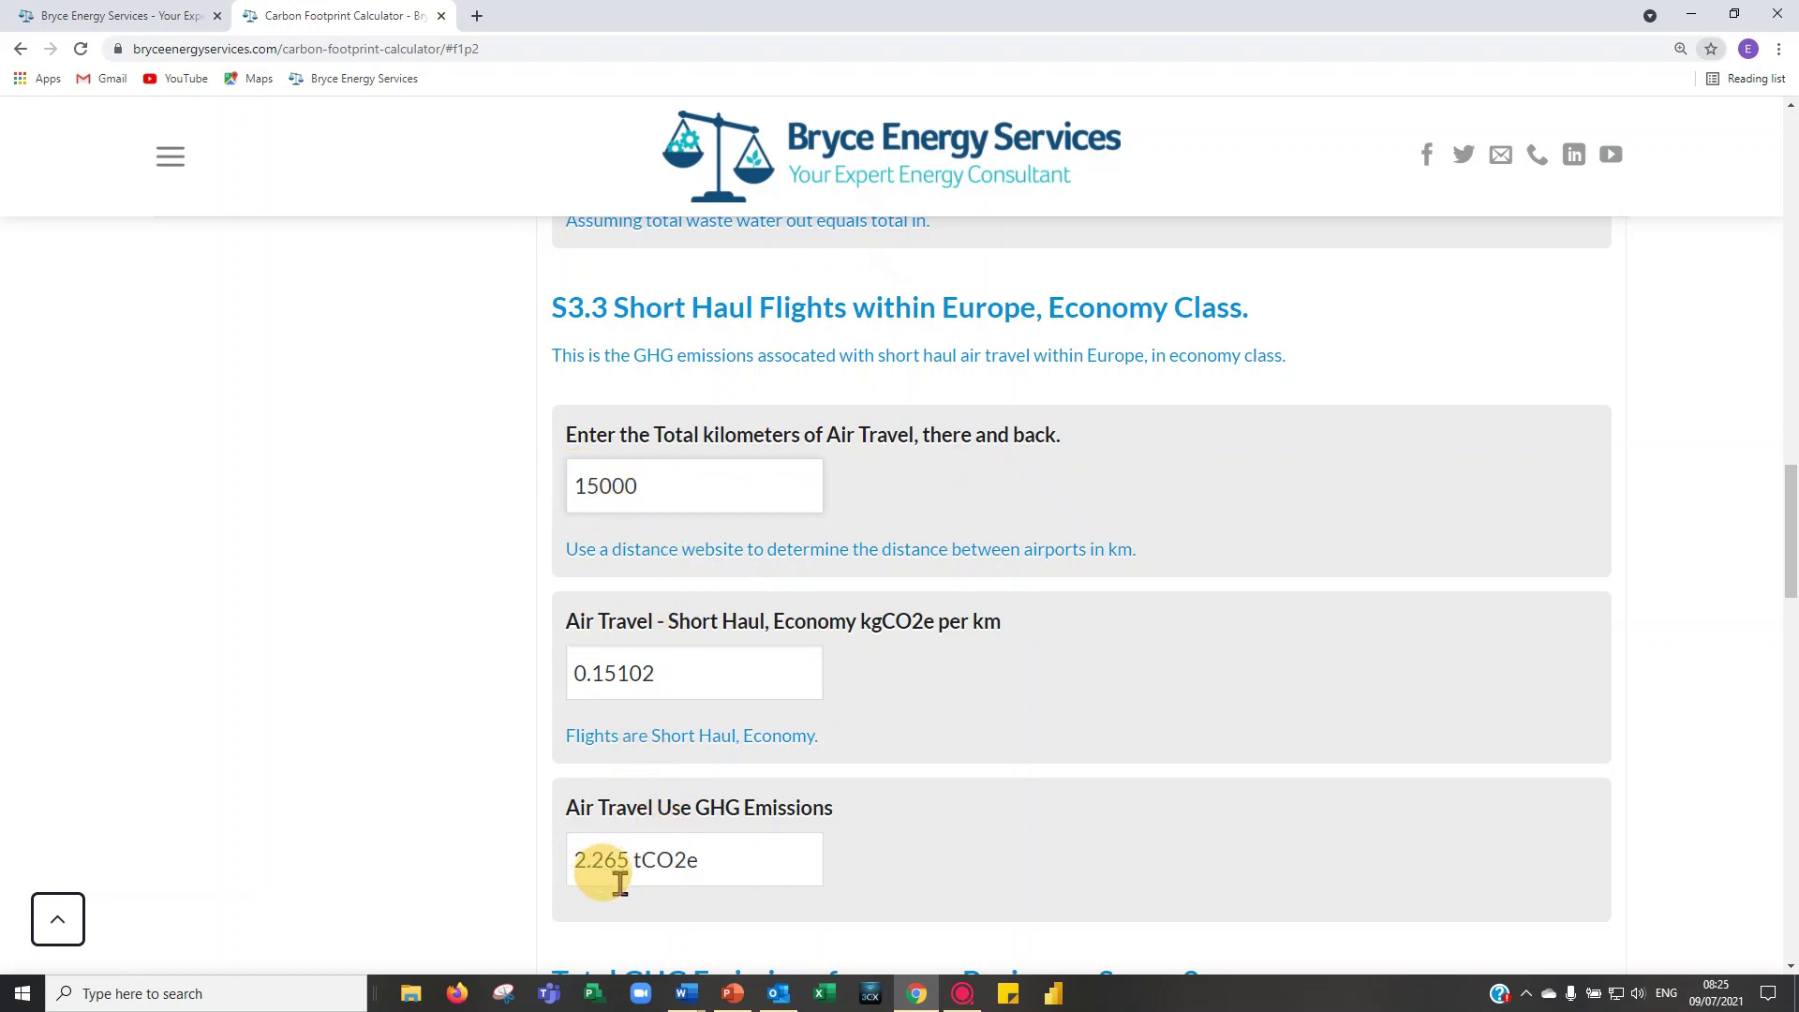
Check the Scope 3 total emissions and continue to the Scope 3 suppliers page
{"action": "scroll", "coordinate": [747, 845], "scroll_direction": "down", "scroll_amount": 4}
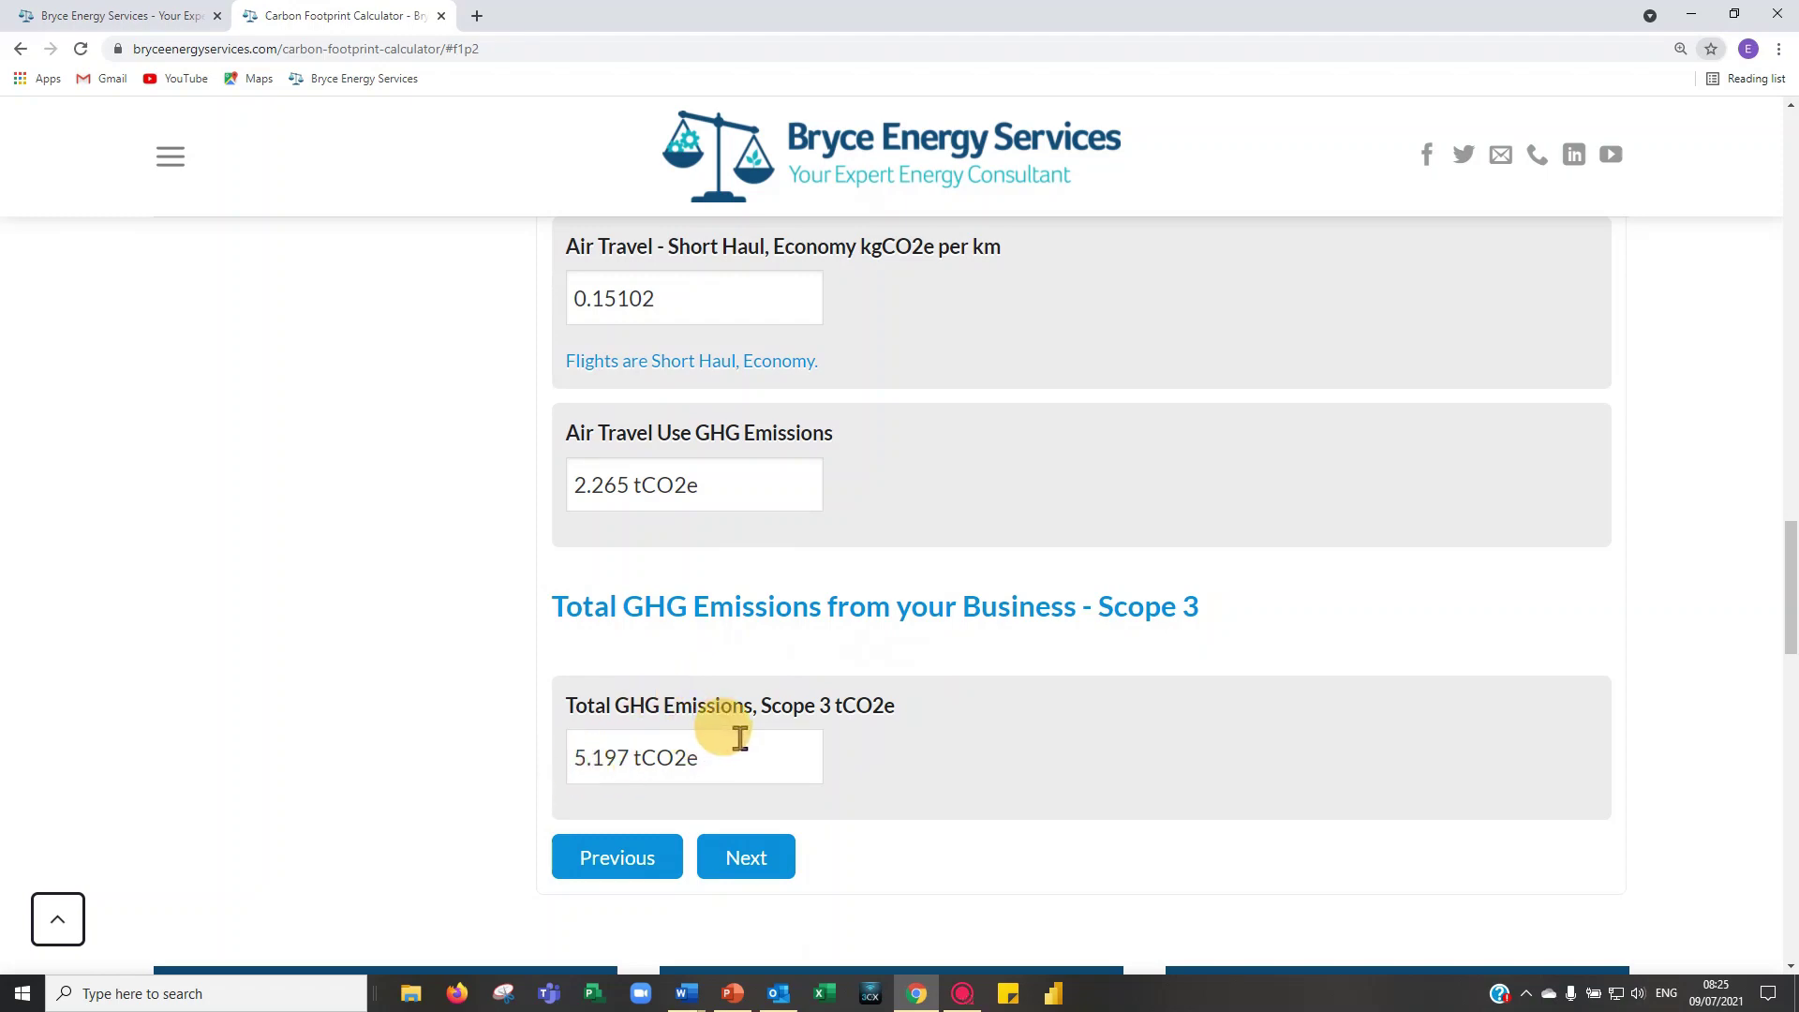
{"action": "scroll", "coordinate": [745, 510], "scroll_direction": "up", "scroll_amount": 2}
{"action": "scroll", "coordinate": [754, 531], "scroll_direction": "down", "scroll_amount": 1}
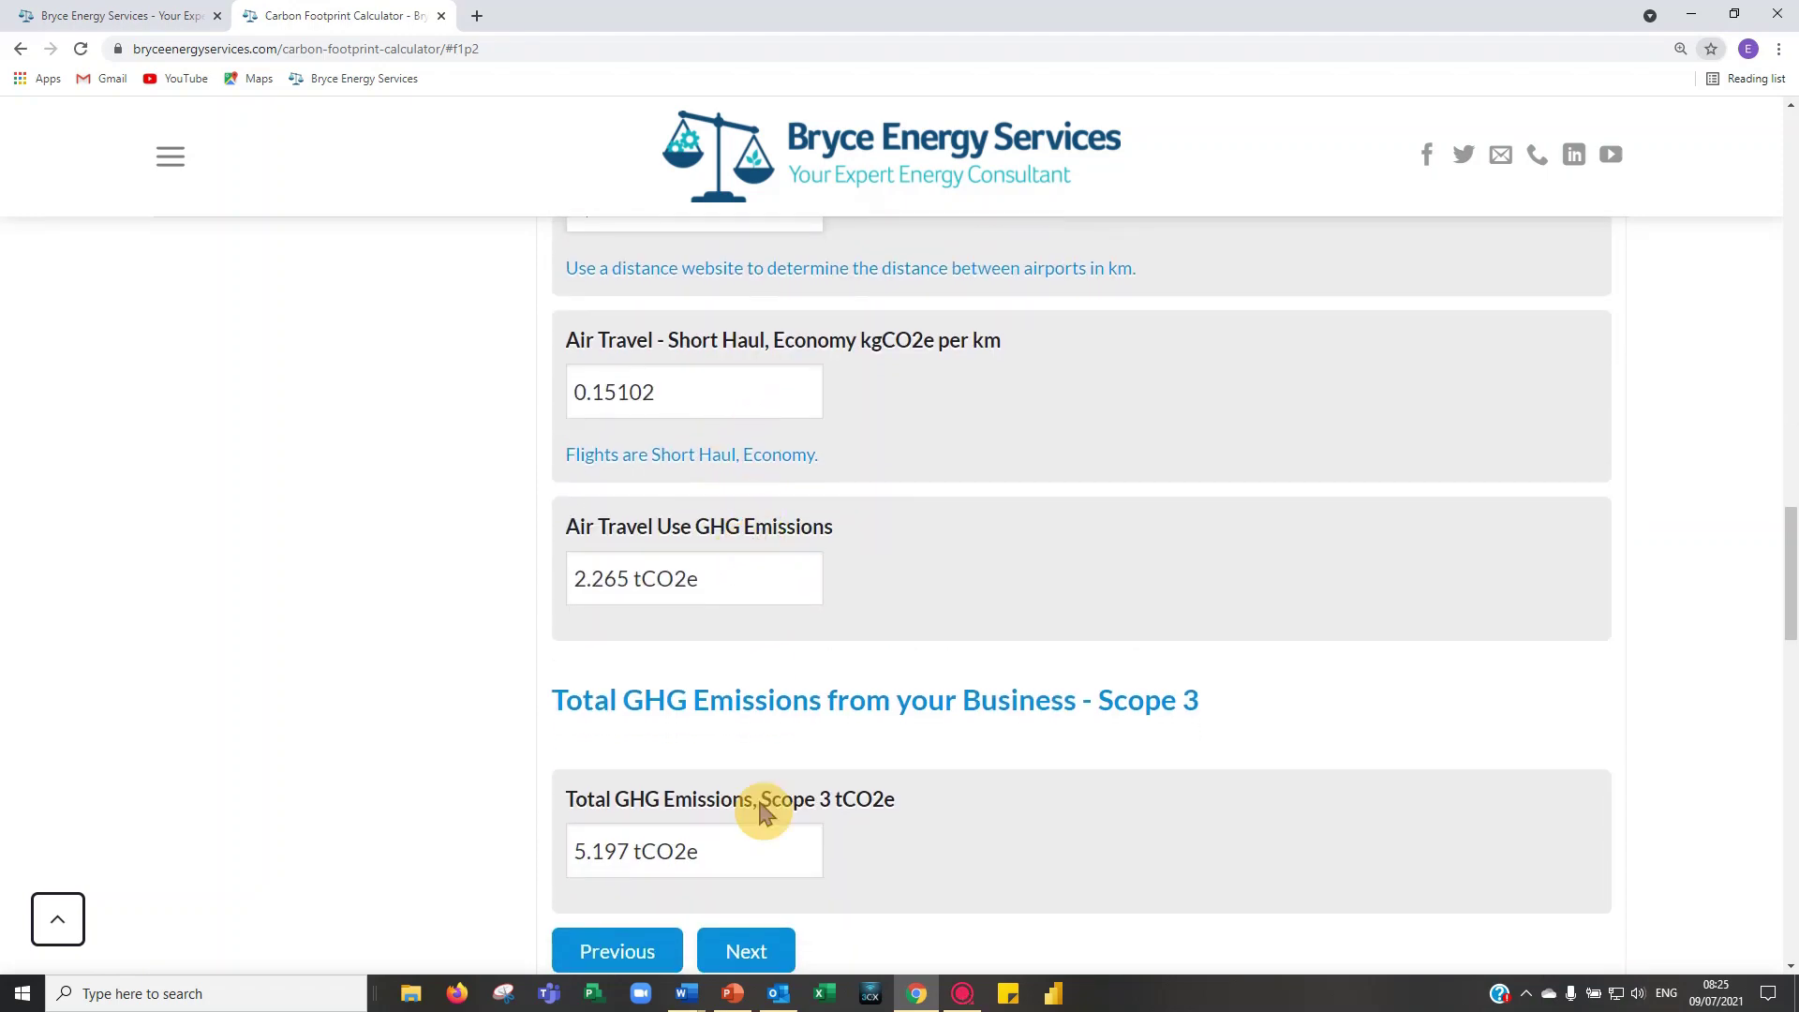
{"action": "left_click", "coordinate": [744, 949]}
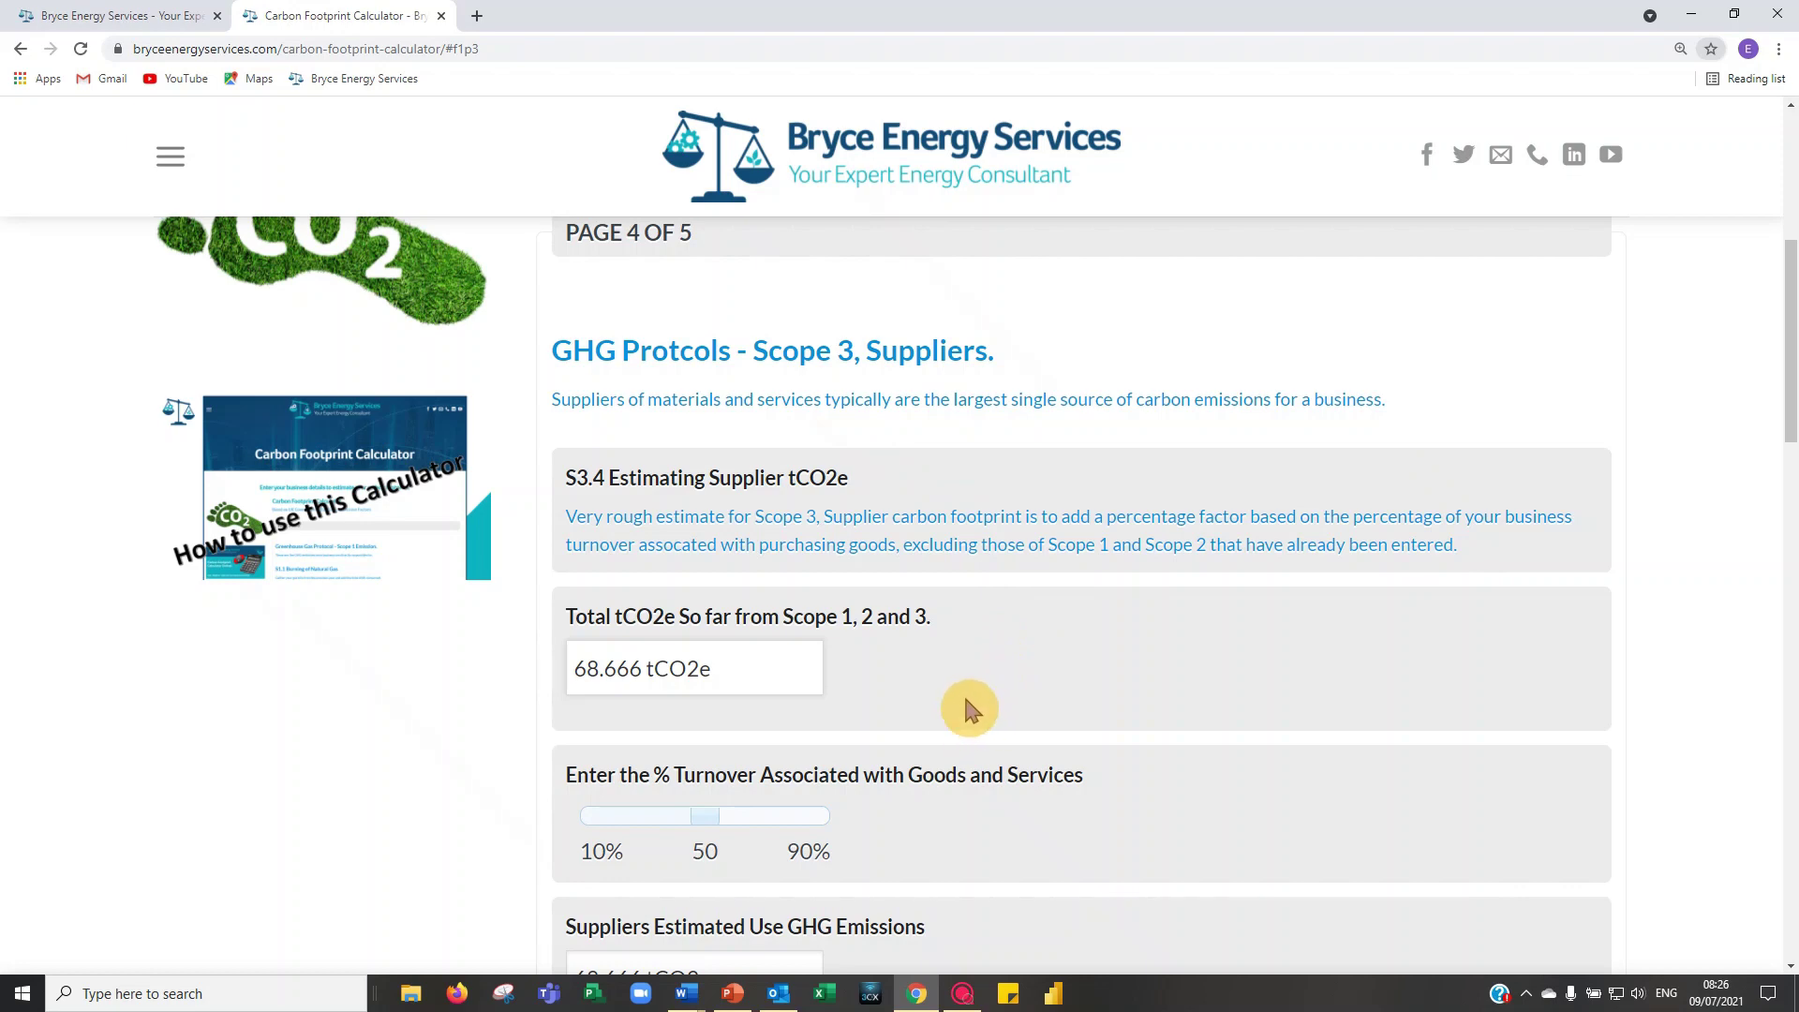
Try 20% and 70% as the turnover associated with goods and services, and return it to 50%
{"action": "scroll", "coordinate": [969, 709], "scroll_direction": "down", "scroll_amount": 1}
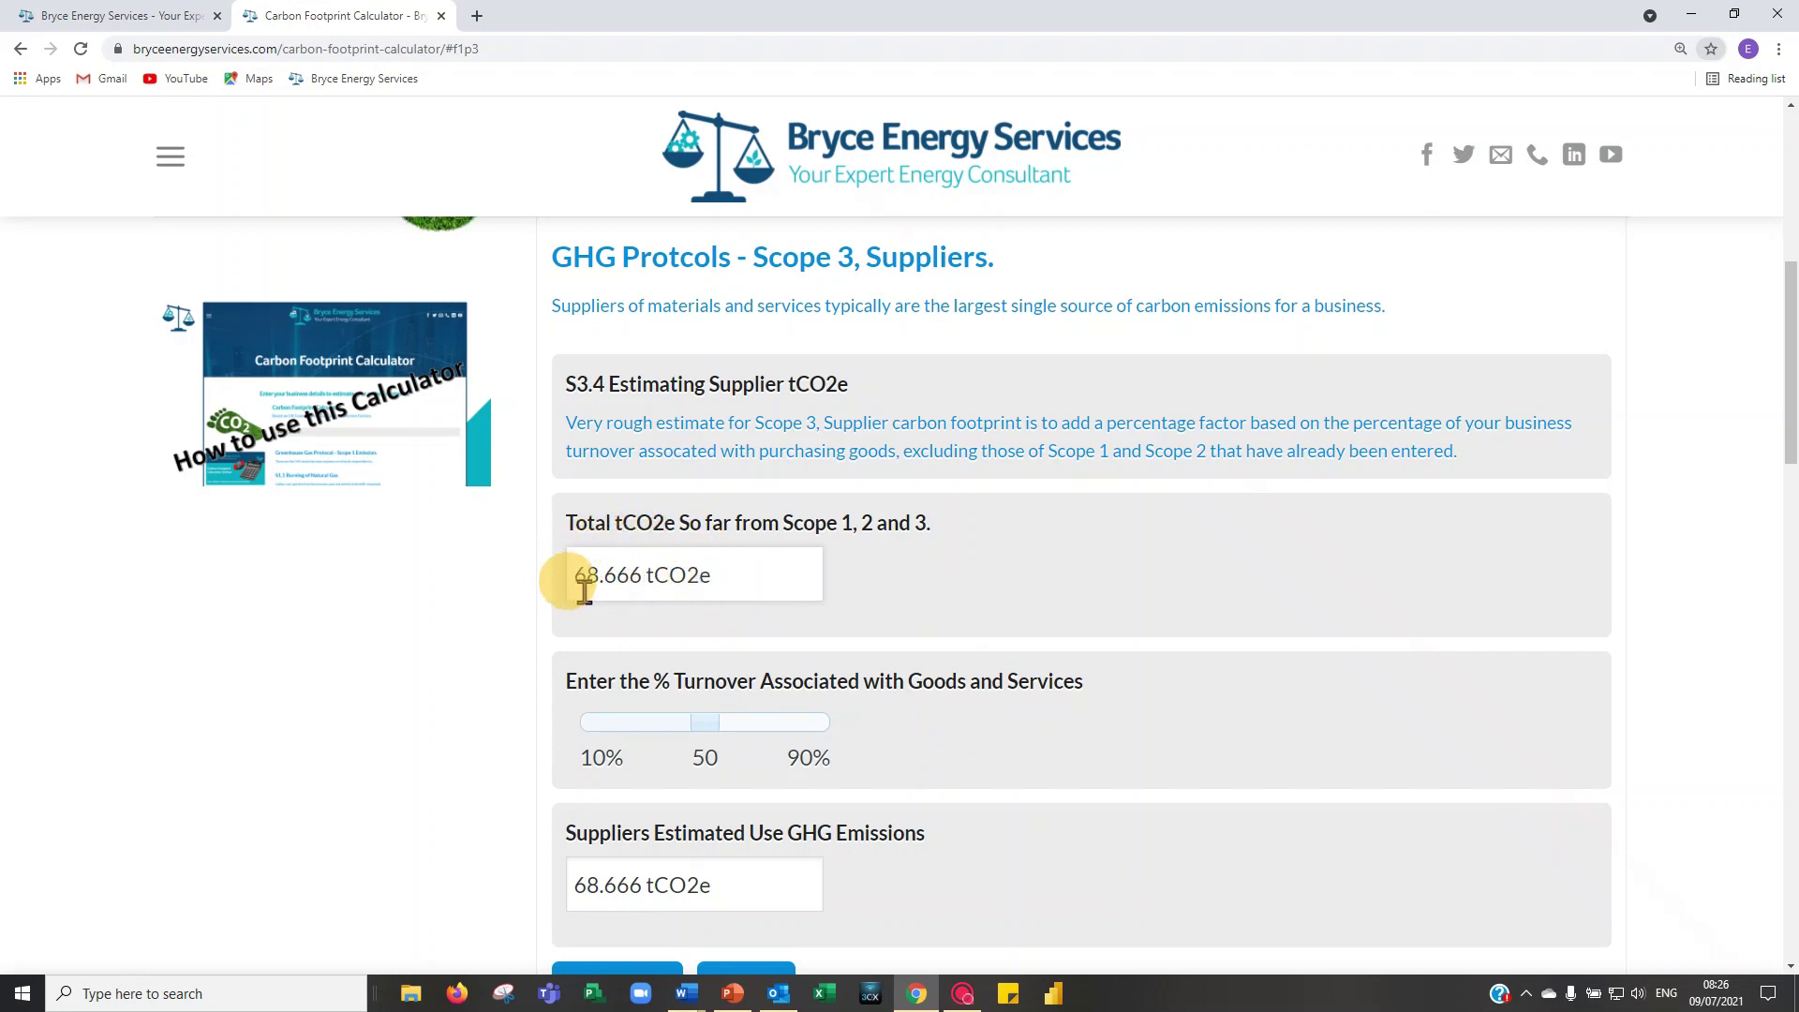
{"action": "scroll", "coordinate": [727, 596], "scroll_direction": "down", "scroll_amount": 1}
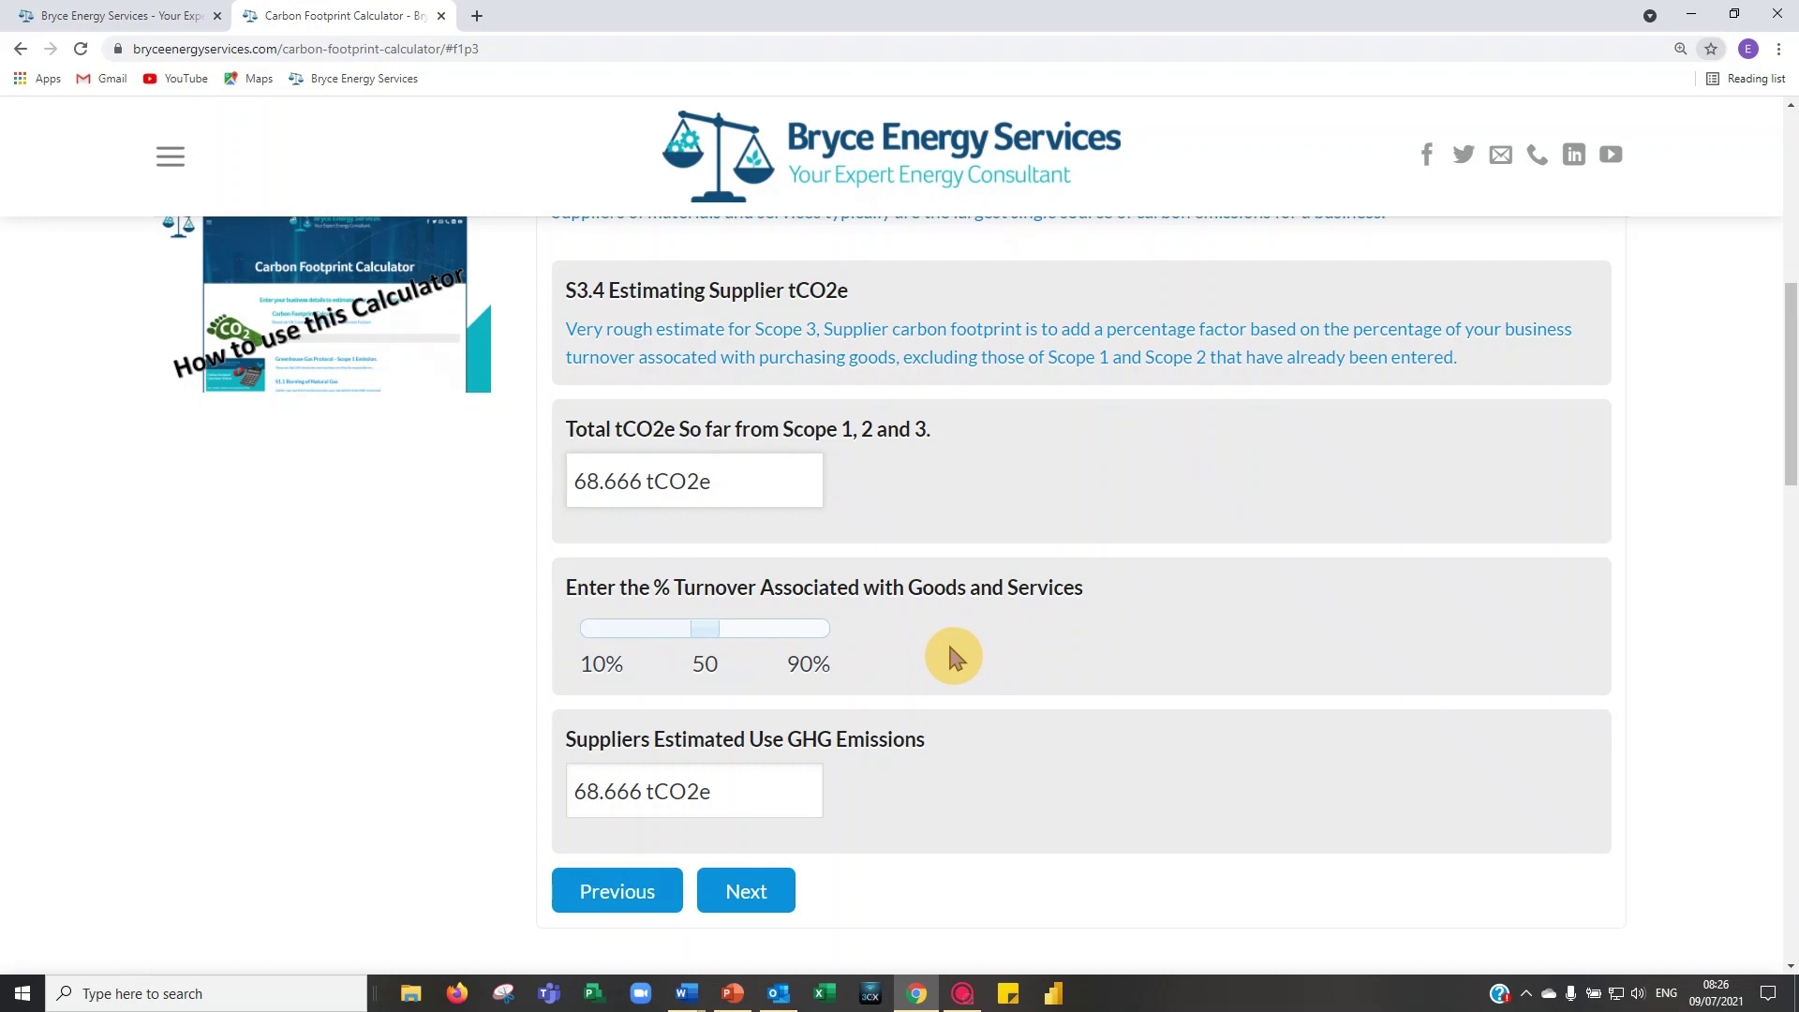
{"action": "left_click_drag", "start_coordinate": [704, 635], "coordinate": [628, 642]}
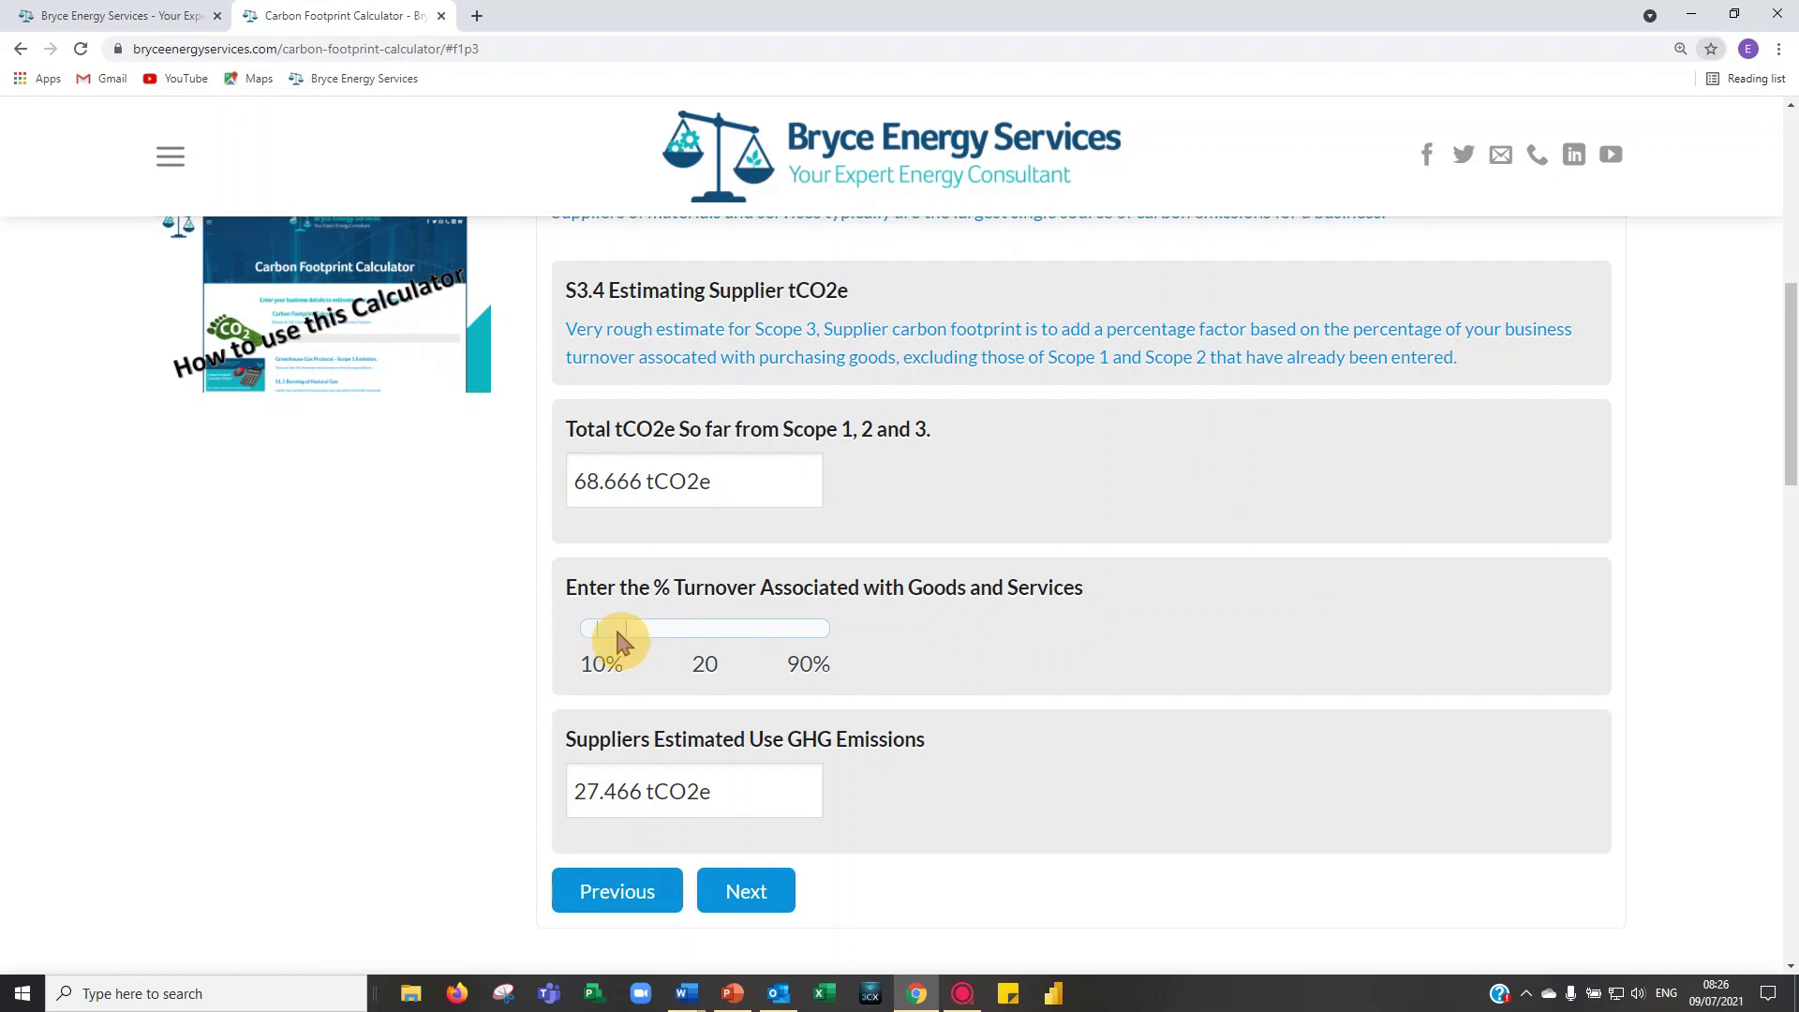
{"action": "left_click", "coordinate": [619, 641]}
{"action": "left_click_drag", "start_coordinate": [622, 637], "coordinate": [770, 643]}
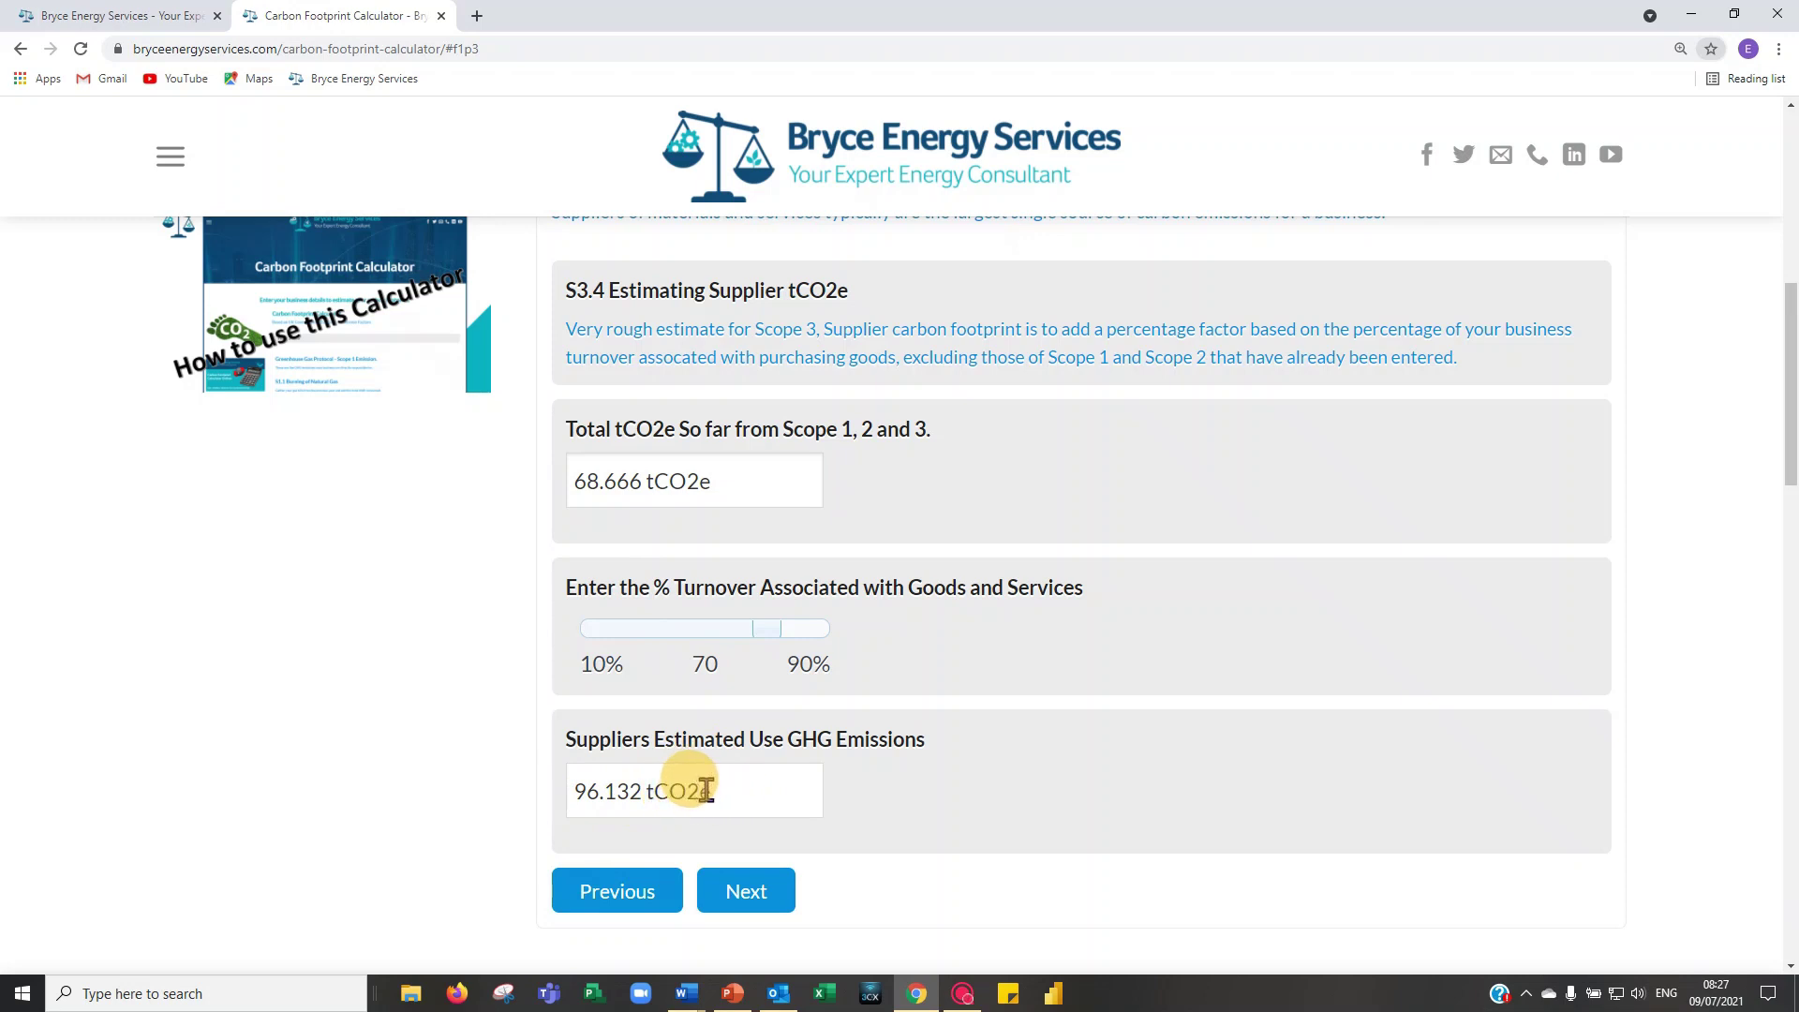
{"action": "left_click_drag", "start_coordinate": [767, 637], "coordinate": [711, 641]}
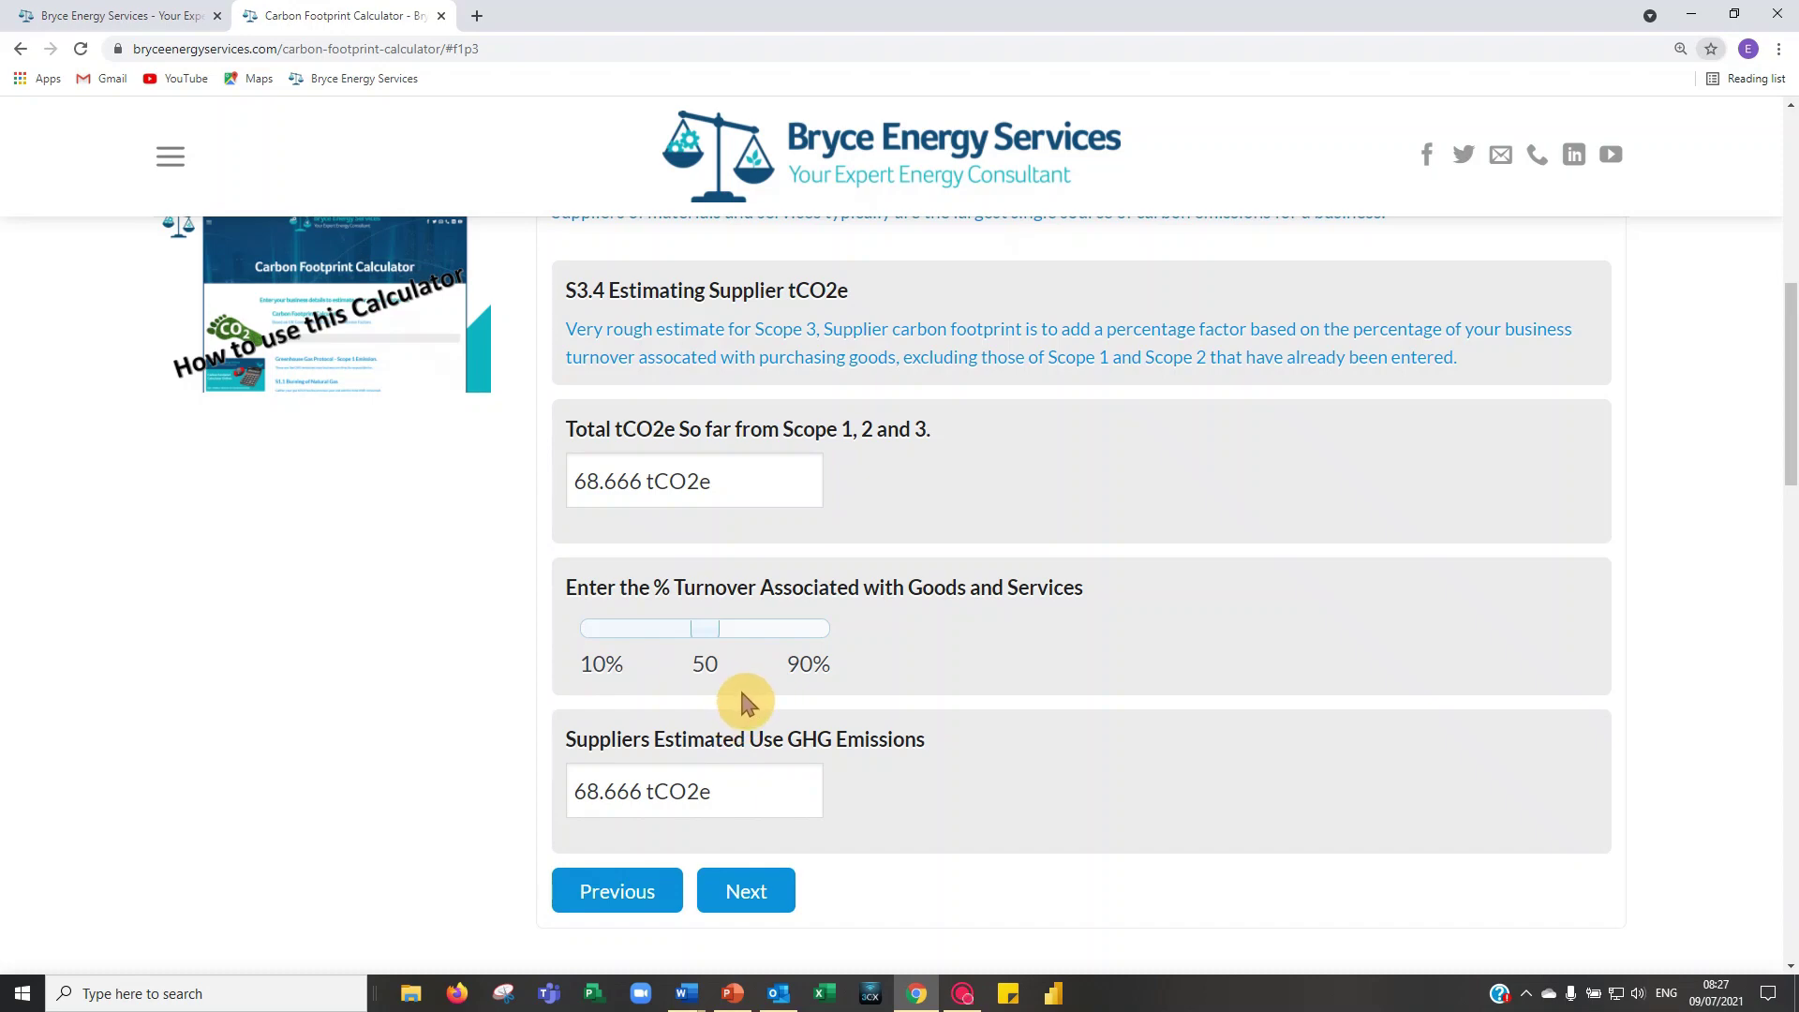
{"action": "left_click", "coordinate": [706, 629]}
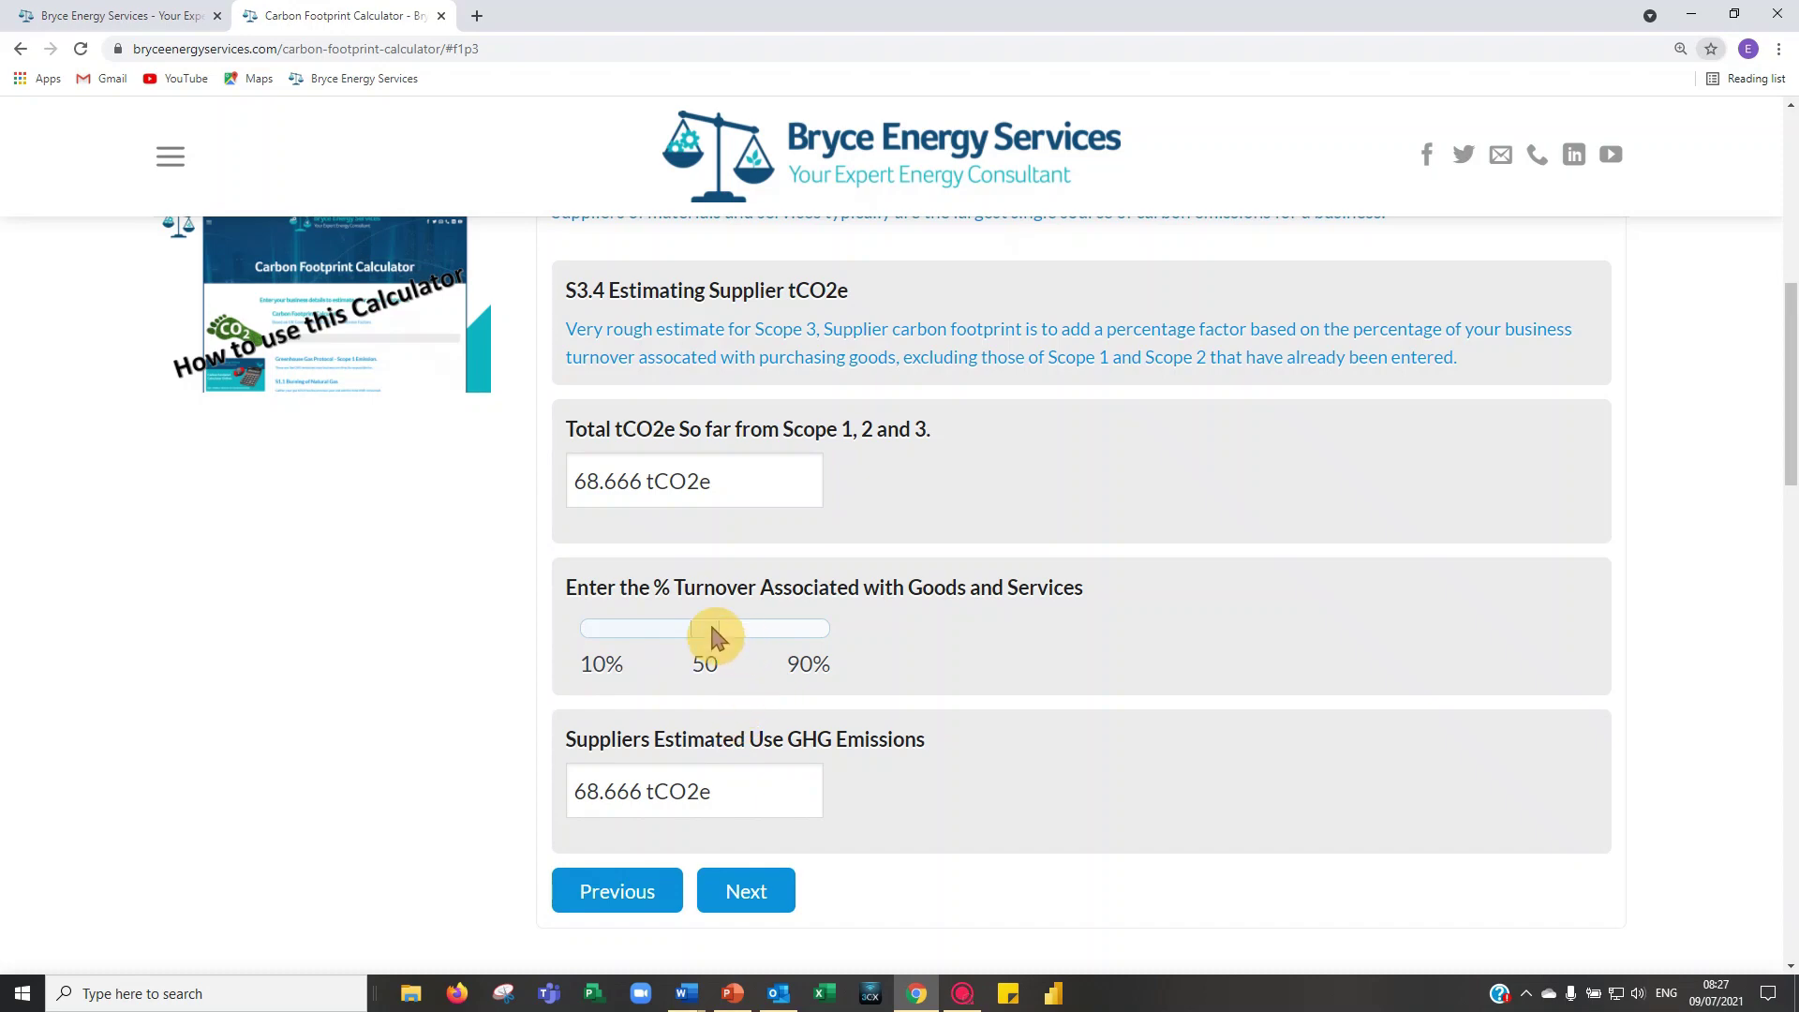
Continue to the final results page and review the emissions of each scope and the Carbon Footprint Summary
{"action": "left_click", "coordinate": [747, 893]}
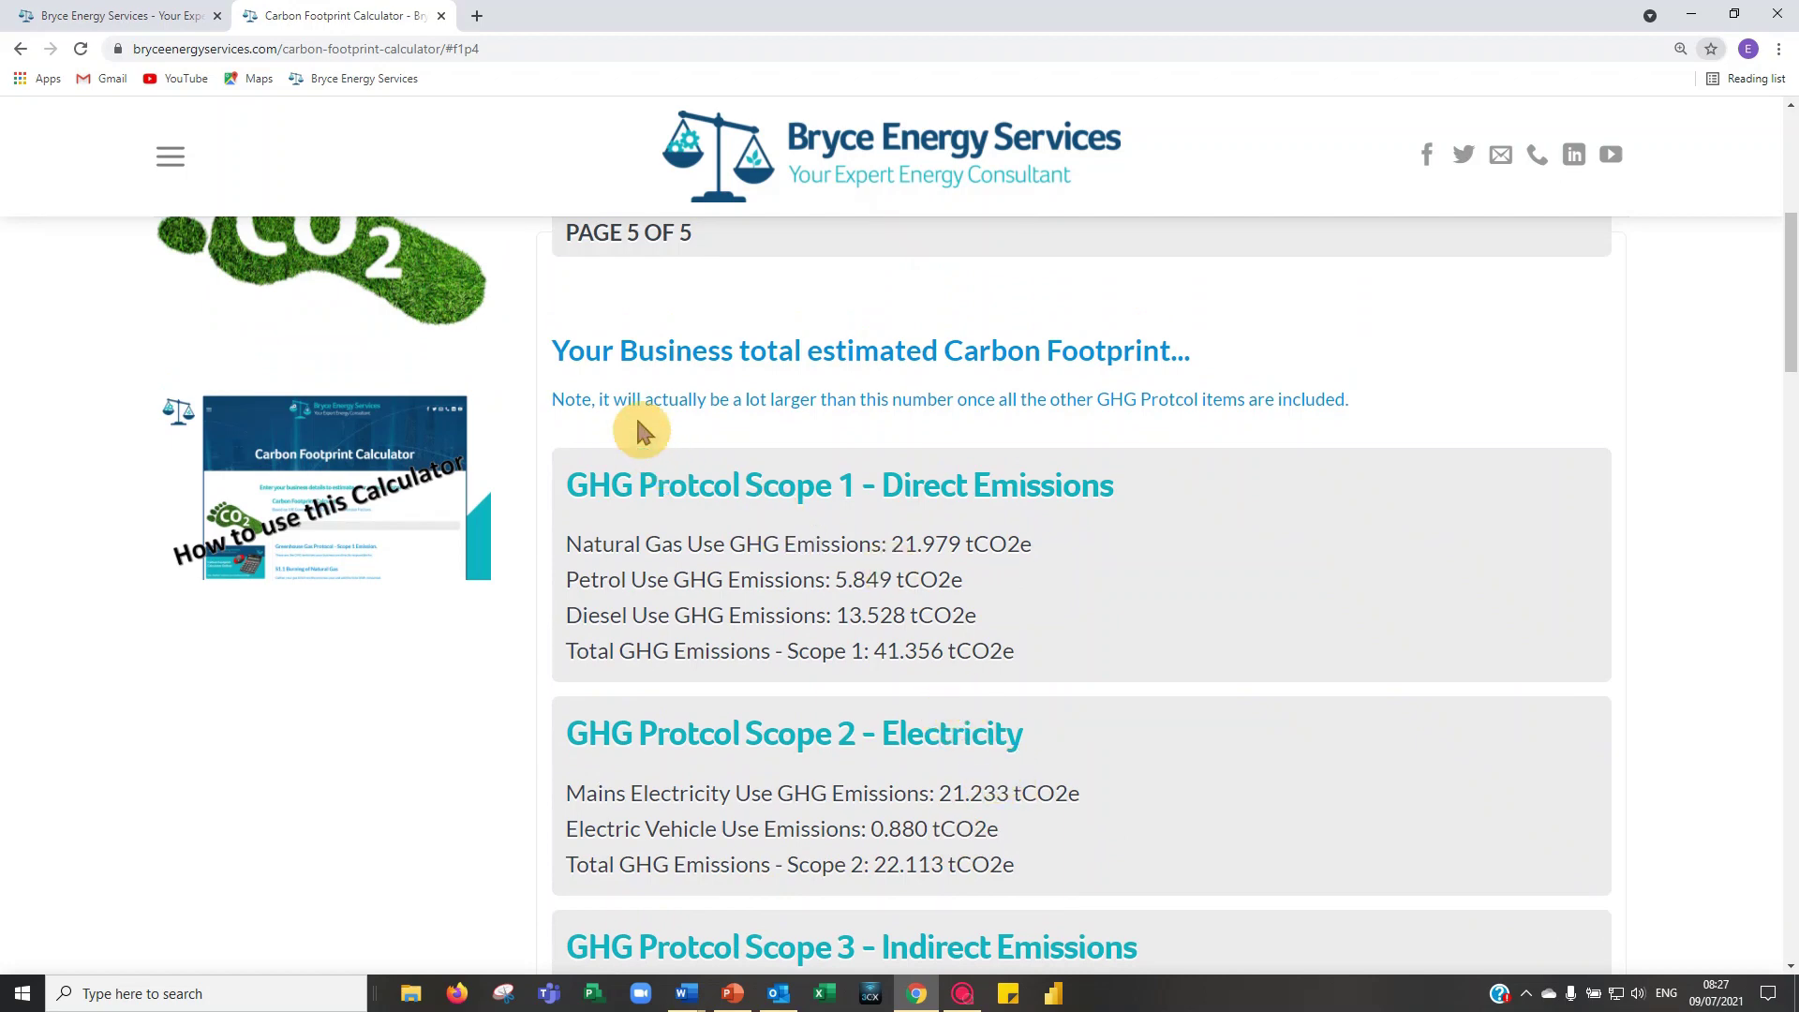
{"action": "scroll", "coordinate": [859, 473], "scroll_direction": "down", "scroll_amount": 1}
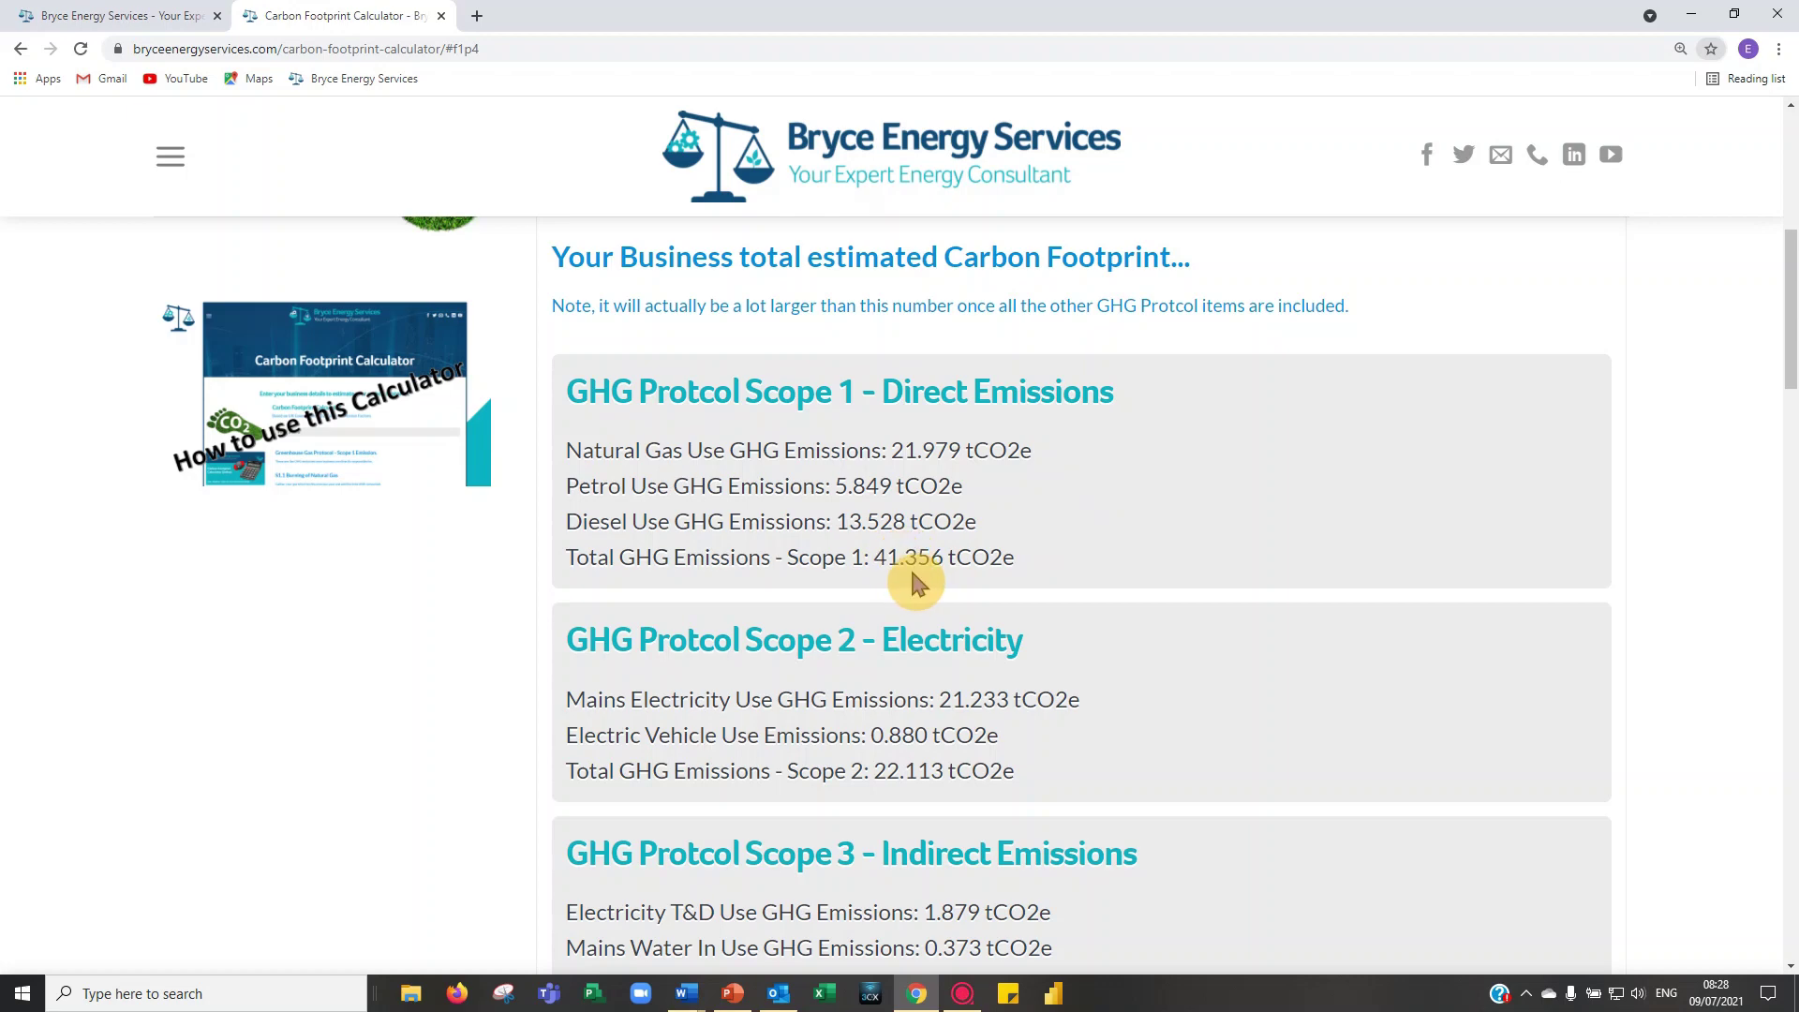
{"action": "scroll", "coordinate": [923, 571], "scroll_direction": "down", "scroll_amount": 2}
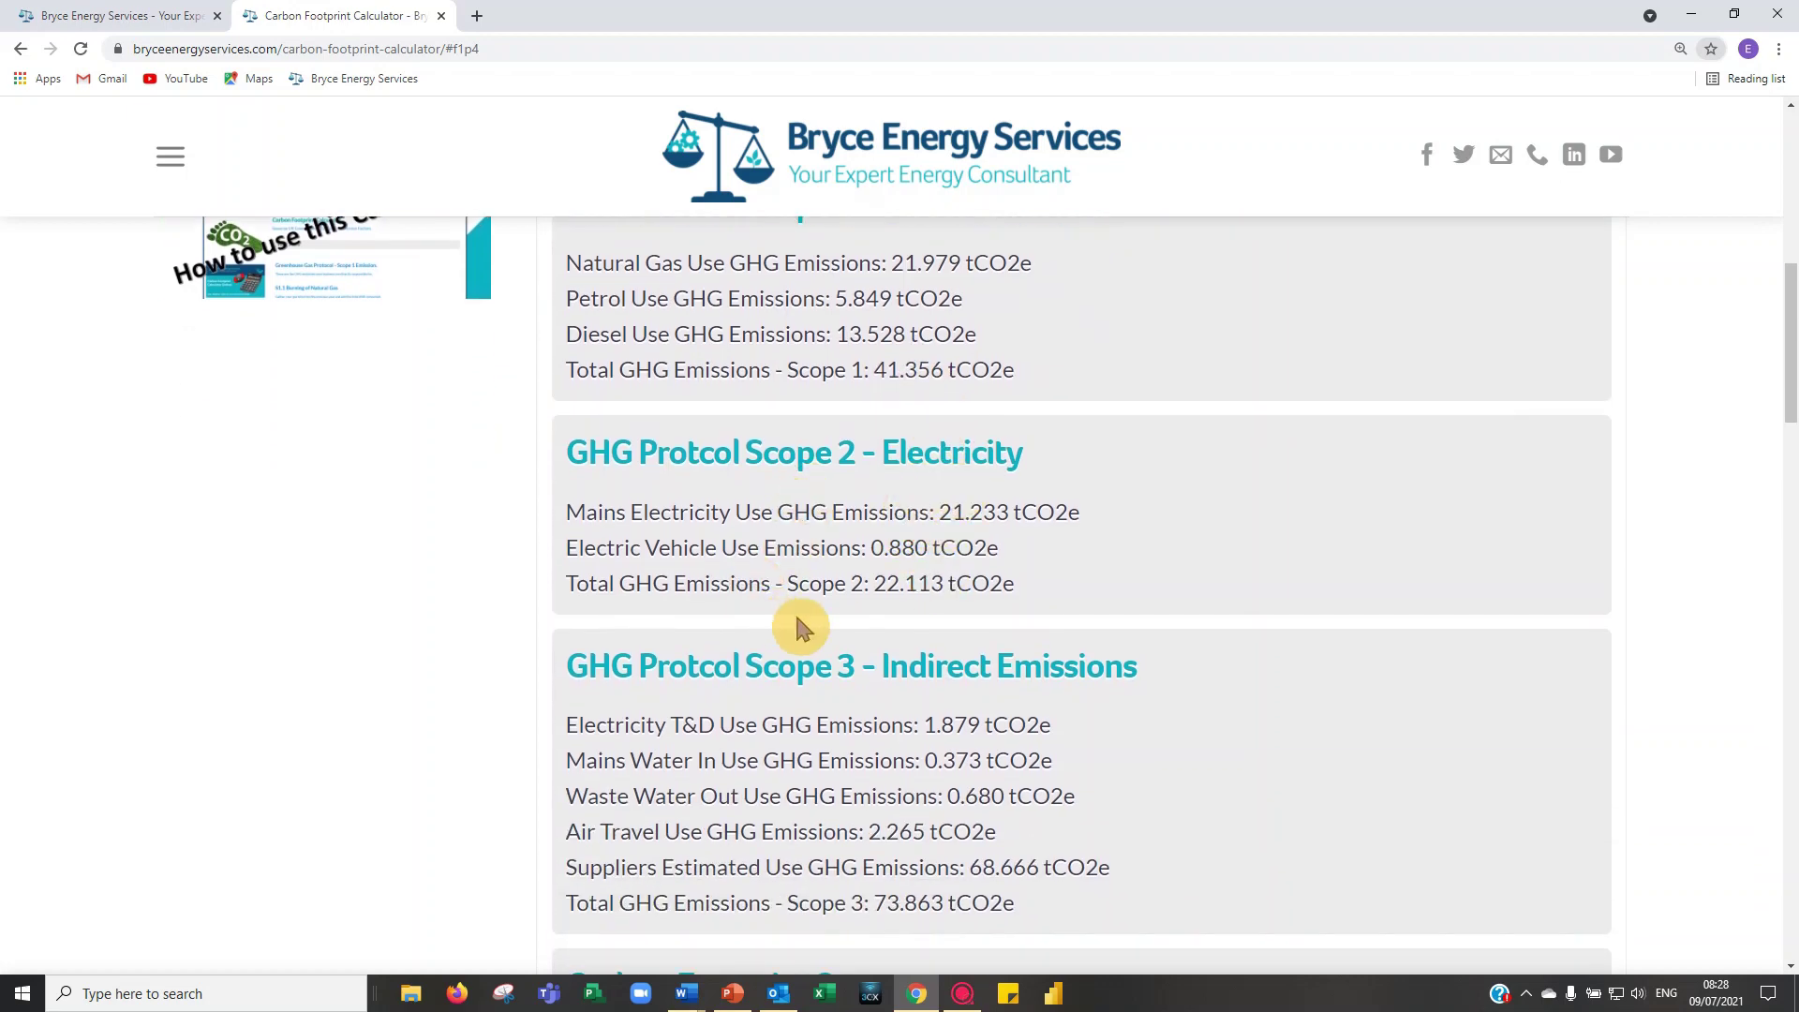
{"action": "scroll", "coordinate": [895, 586], "scroll_direction": "down", "scroll_amount": 1}
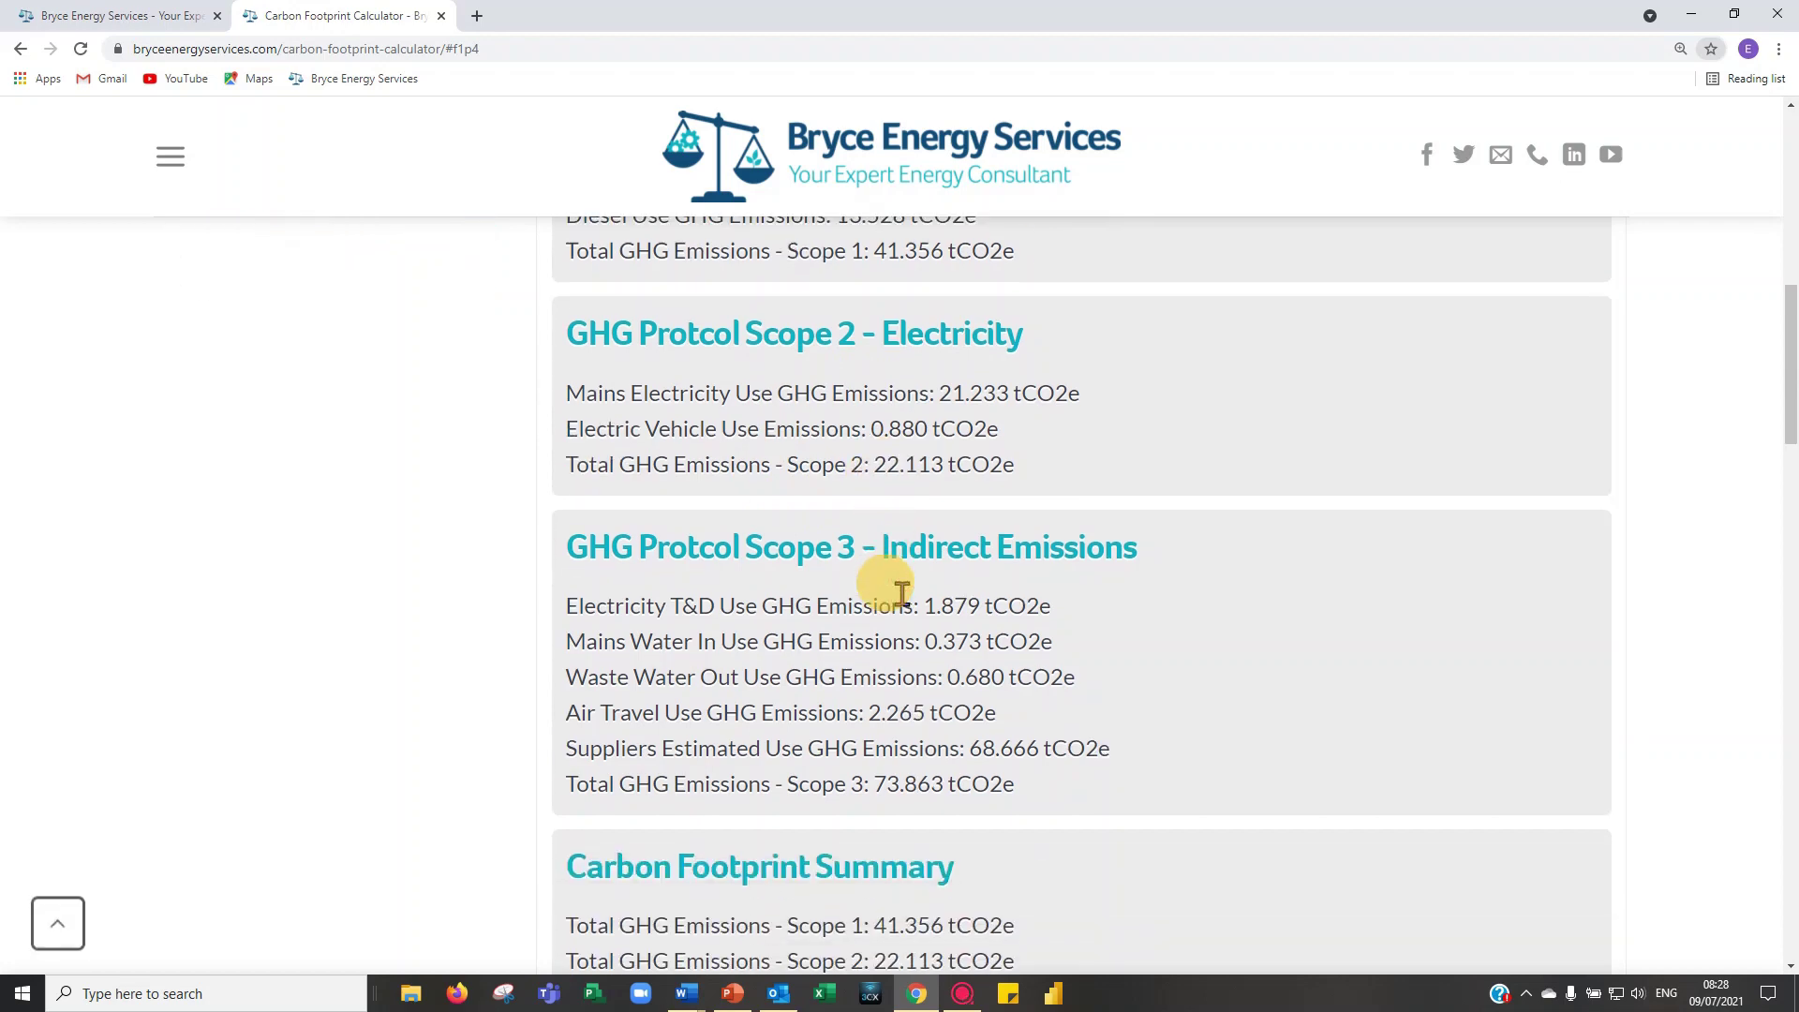
{"action": "scroll", "coordinate": [895, 590], "scroll_direction": "down", "scroll_amount": 2}
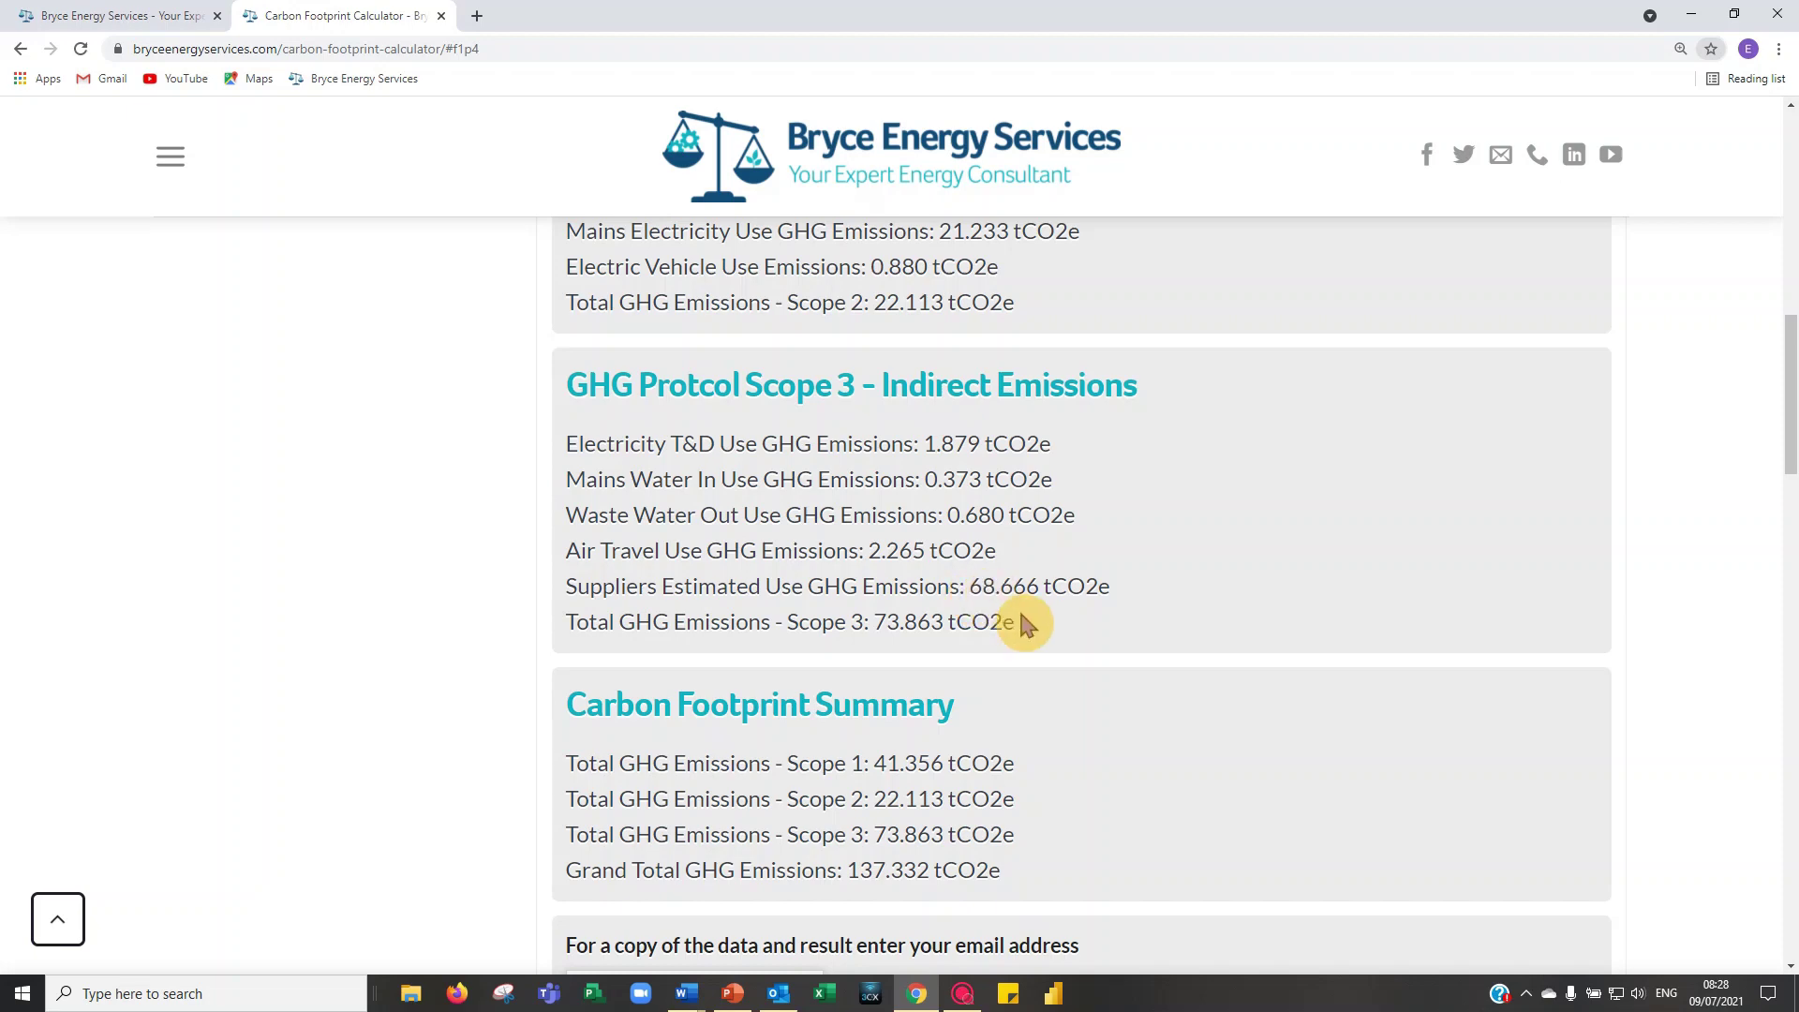
{"action": "scroll", "coordinate": [1019, 609], "scroll_direction": "down", "scroll_amount": 2}
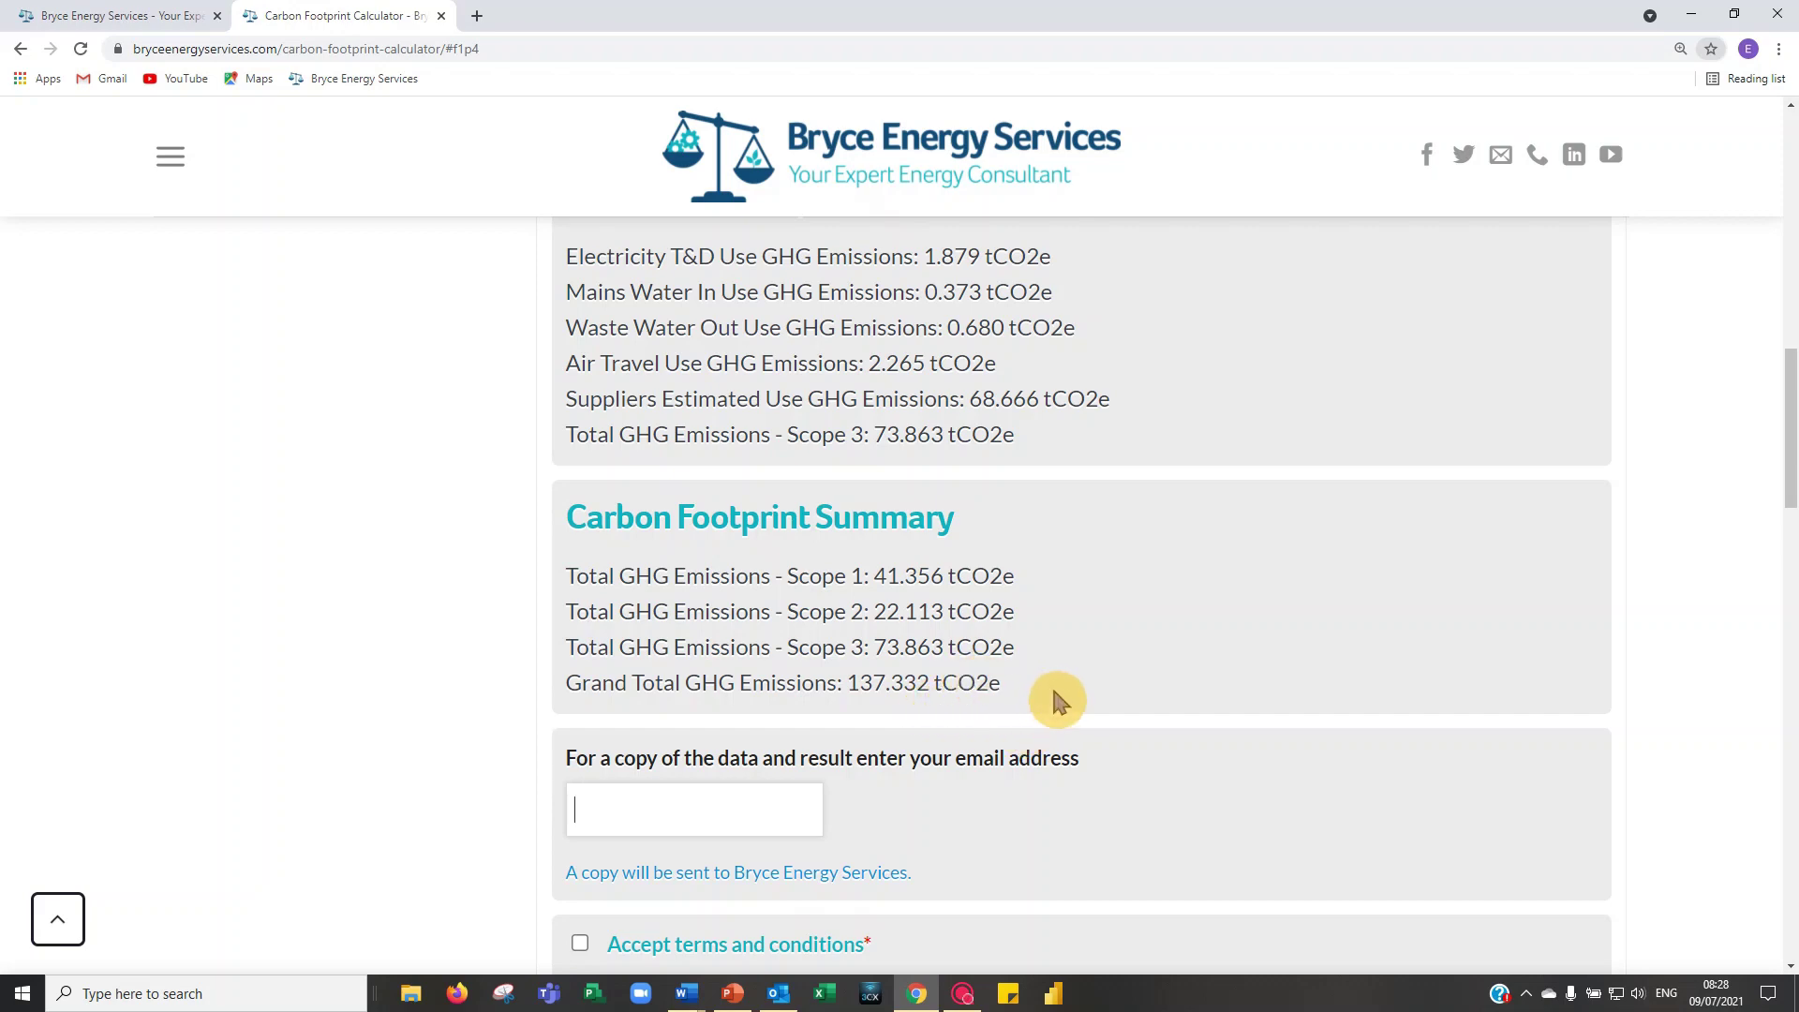
Enter the business's email address to receive a copy of the data and result, and accept the terms and conditions
{"action": "scroll", "coordinate": [1055, 694], "scroll_direction": "down", "scroll_amount": 3}
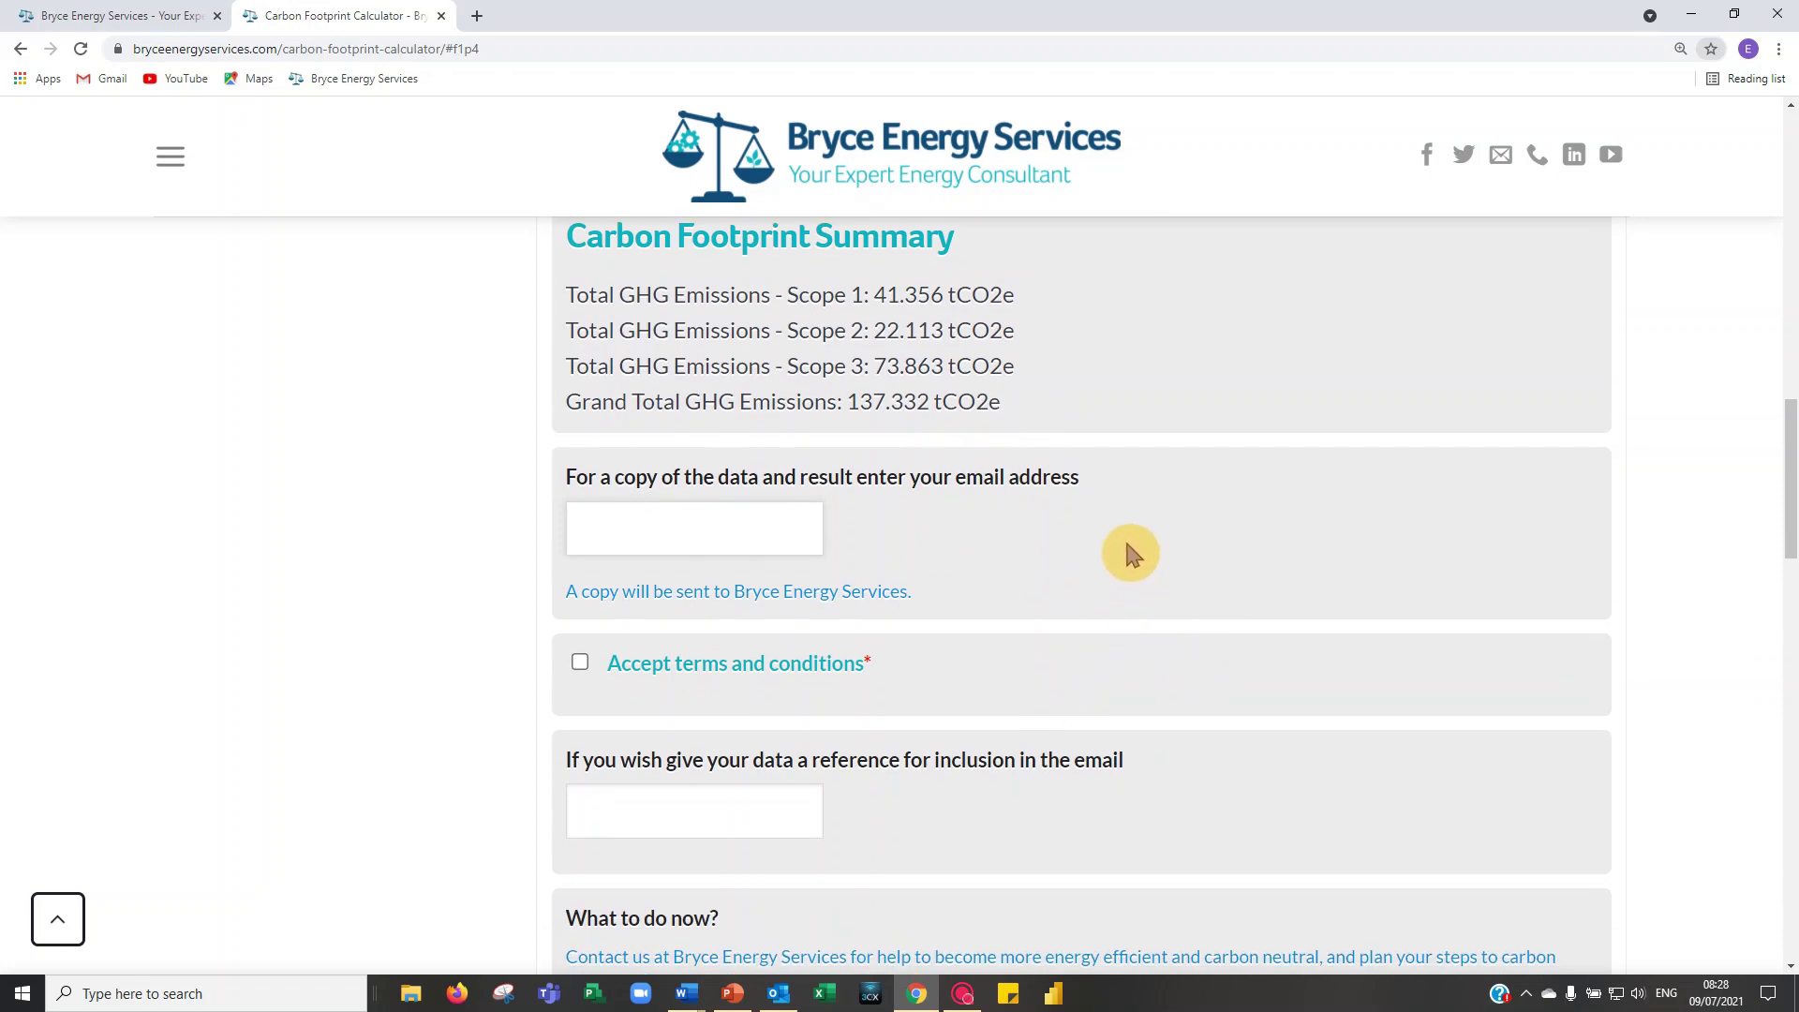
{"action": "left_click", "coordinate": [605, 518]}
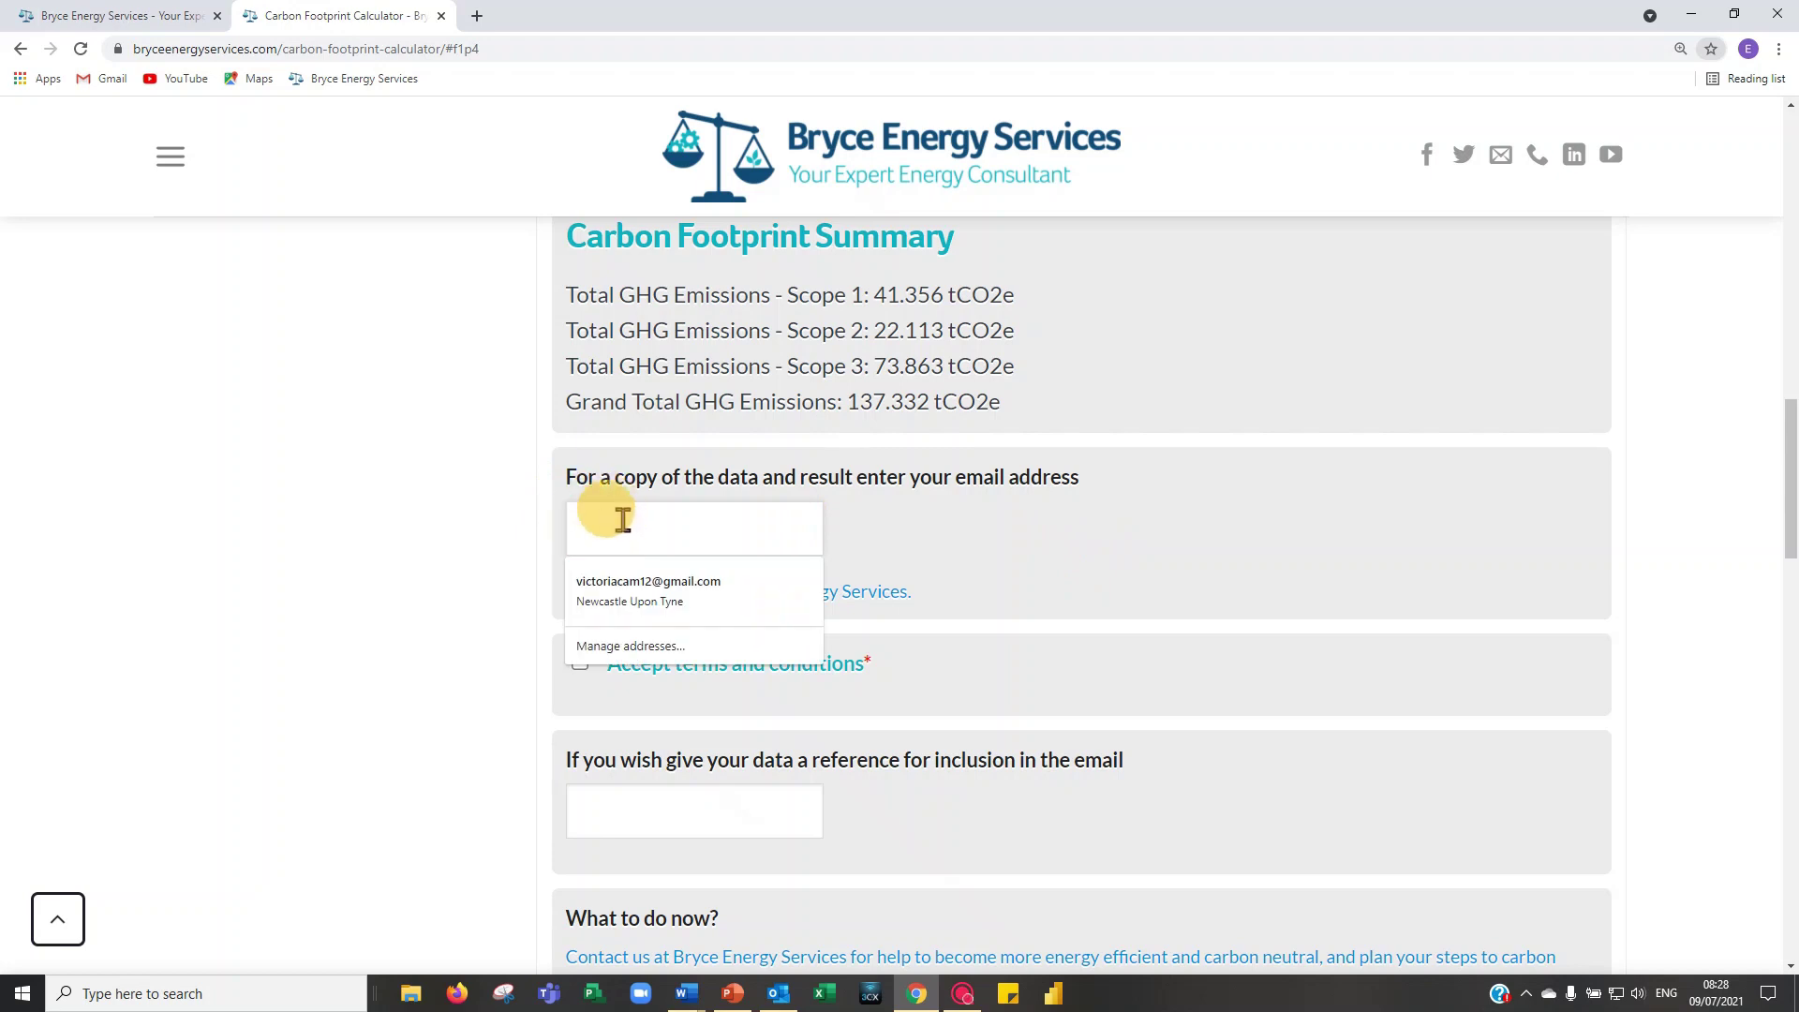
{"action": "type", "text": "i"}
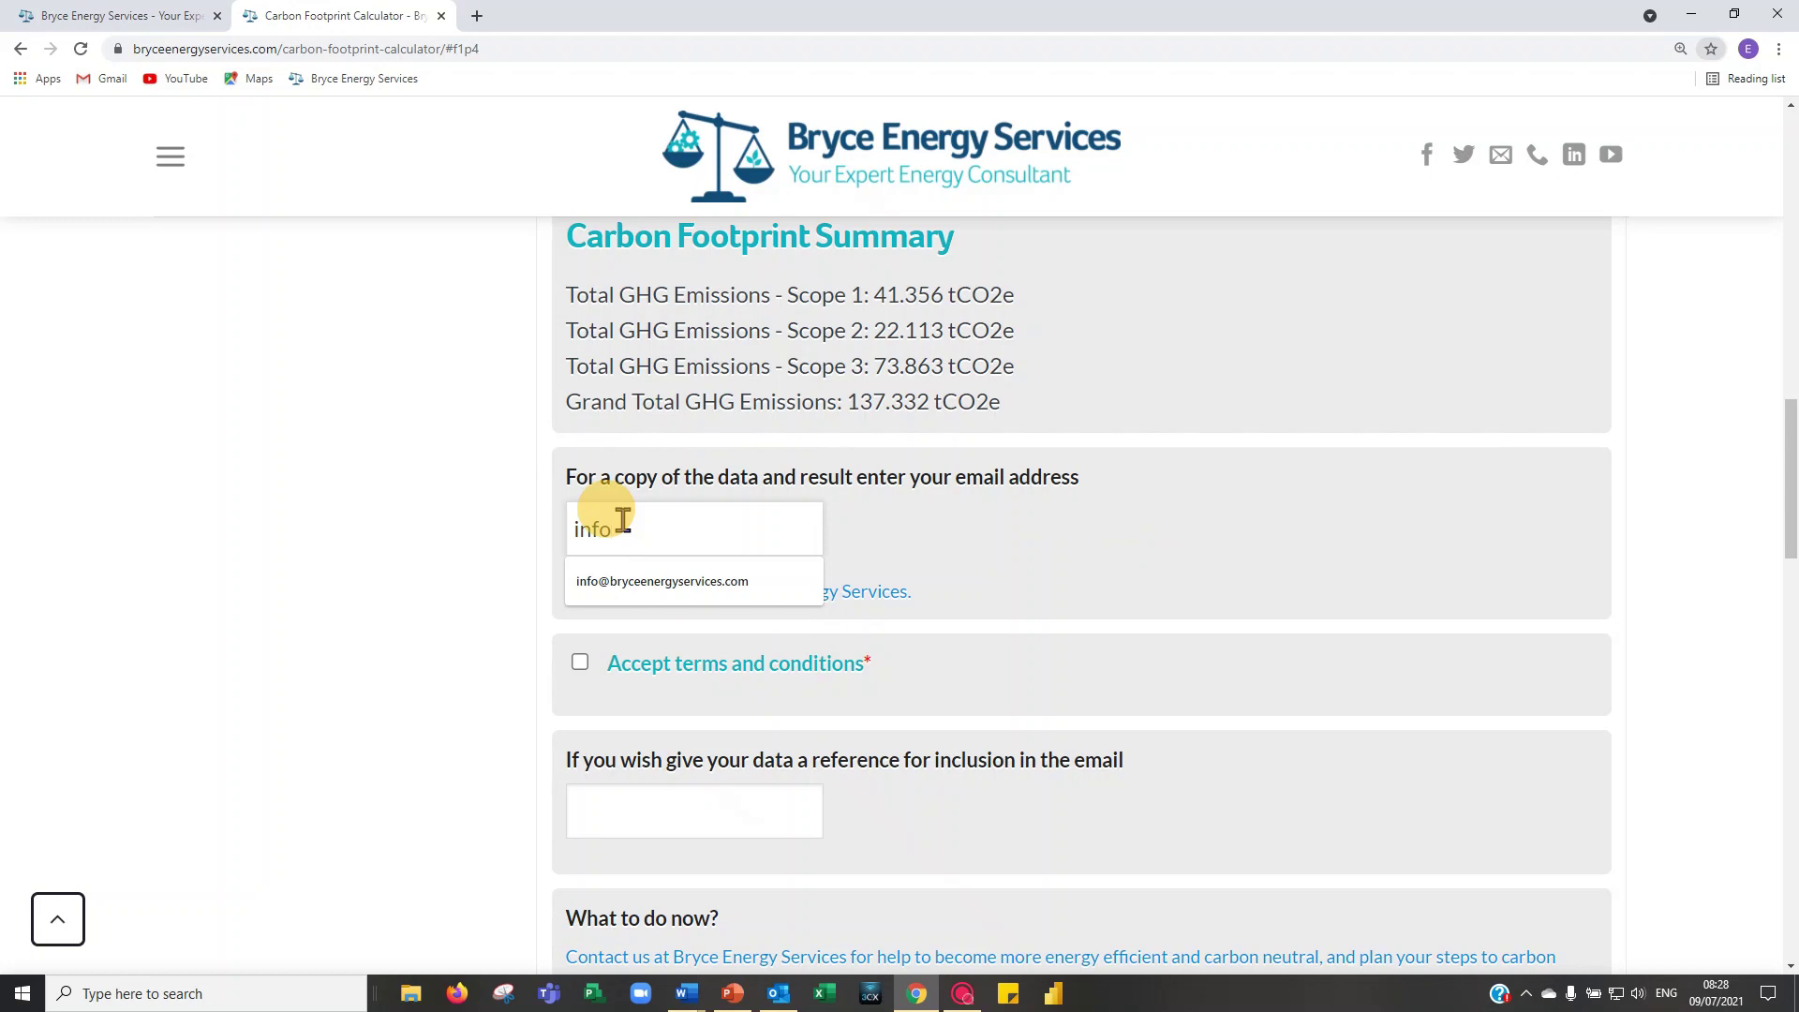
{"action": "type", "text": "nfo"}
{"action": "left_click", "coordinate": [722, 582]}
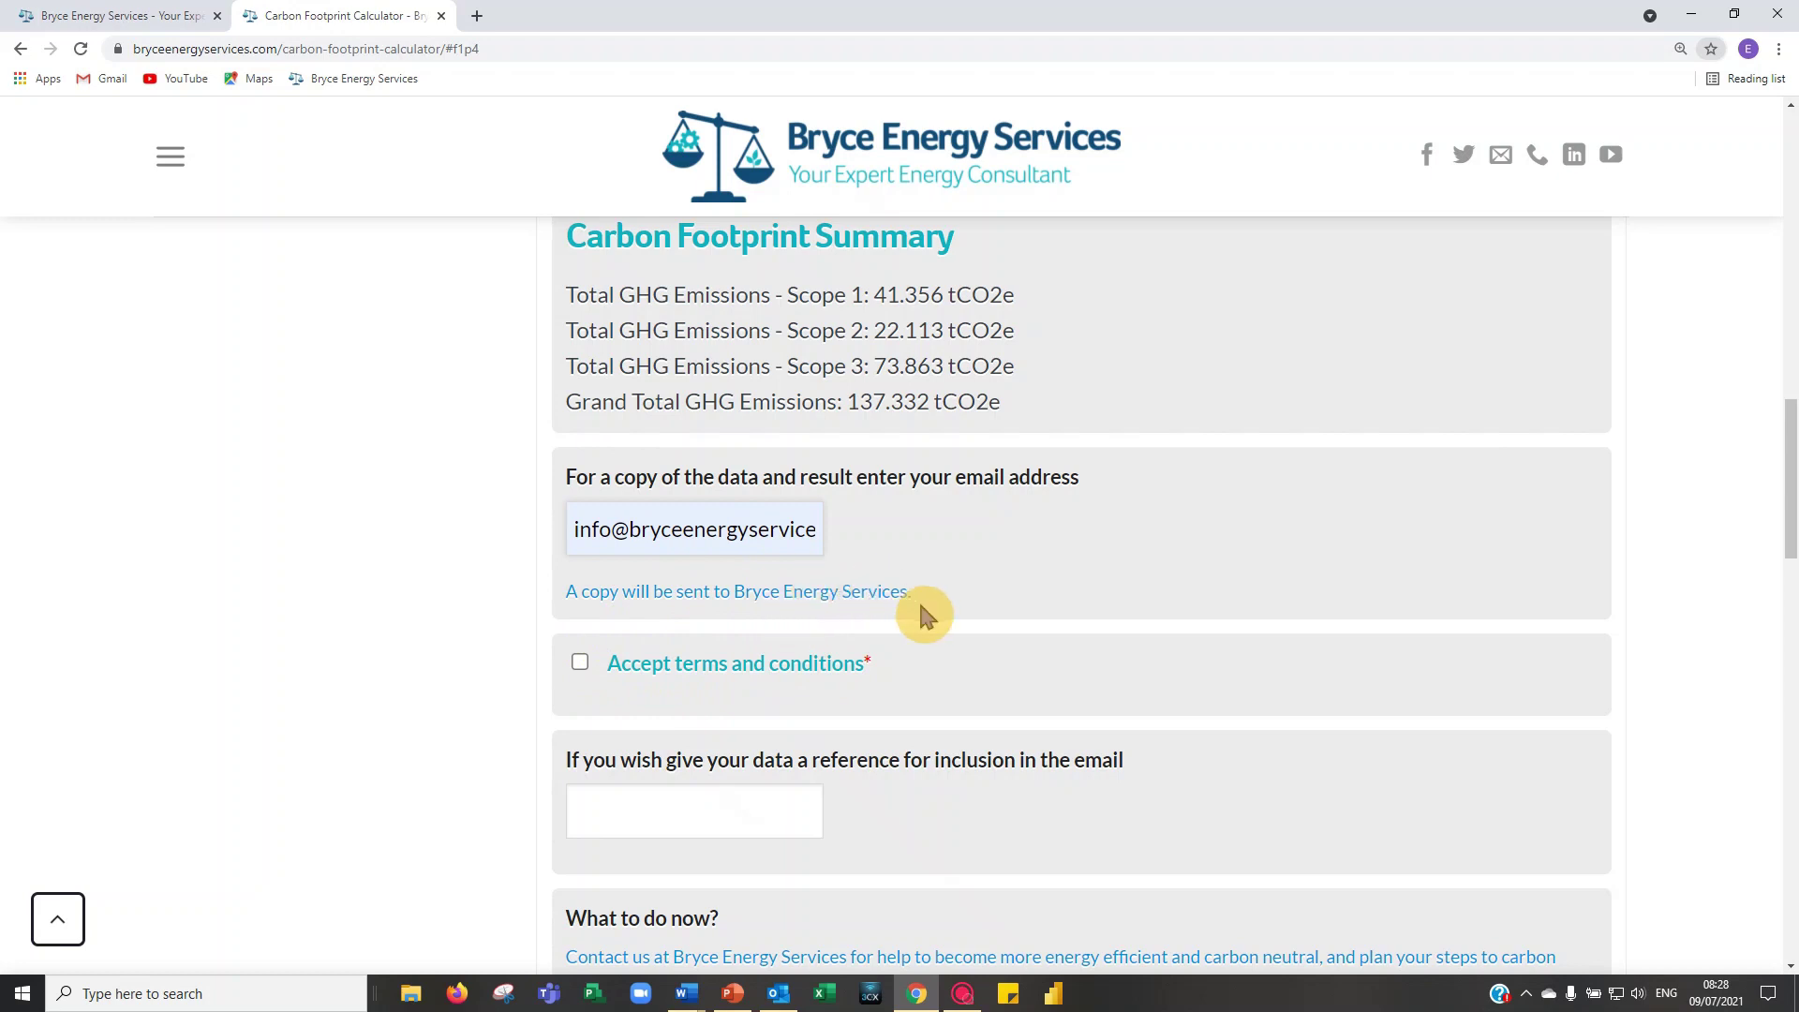
{"action": "left_click", "coordinate": [584, 665]}
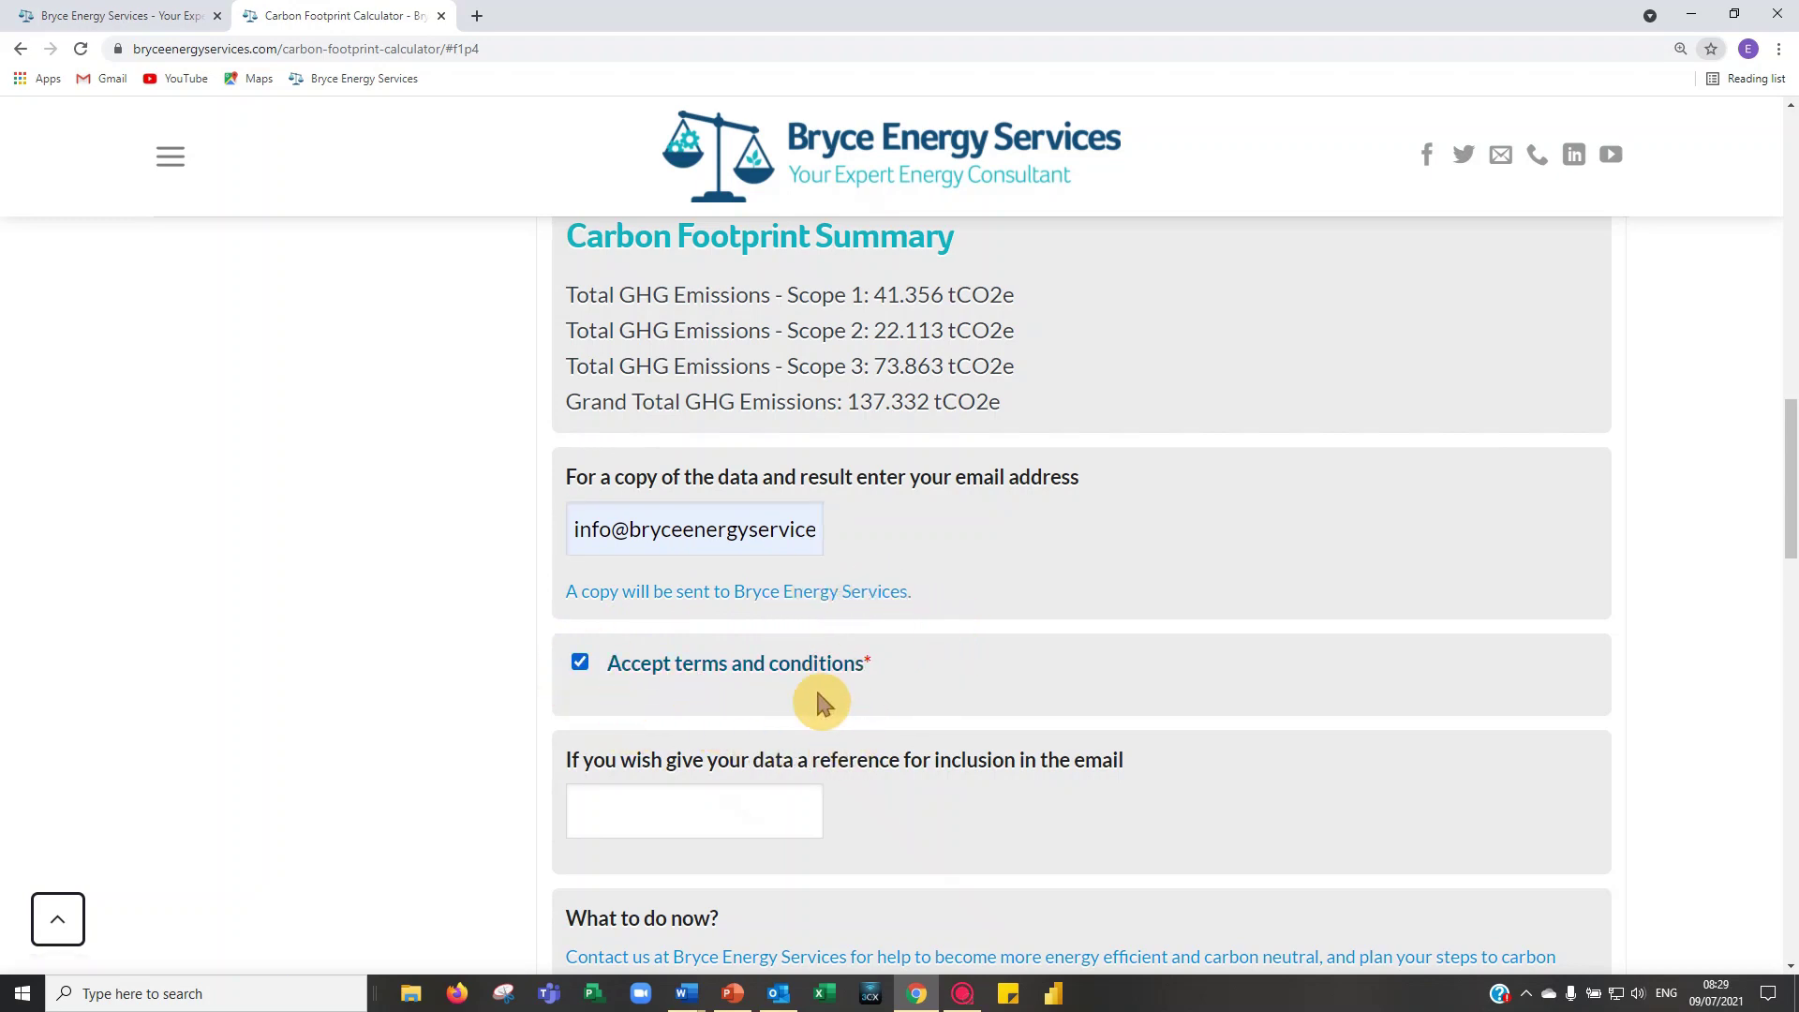
Give the data the reference "Example for video" for inclusion in the email, and submit the calculator form
{"action": "scroll", "coordinate": [759, 708], "scroll_direction": "down", "scroll_amount": 1}
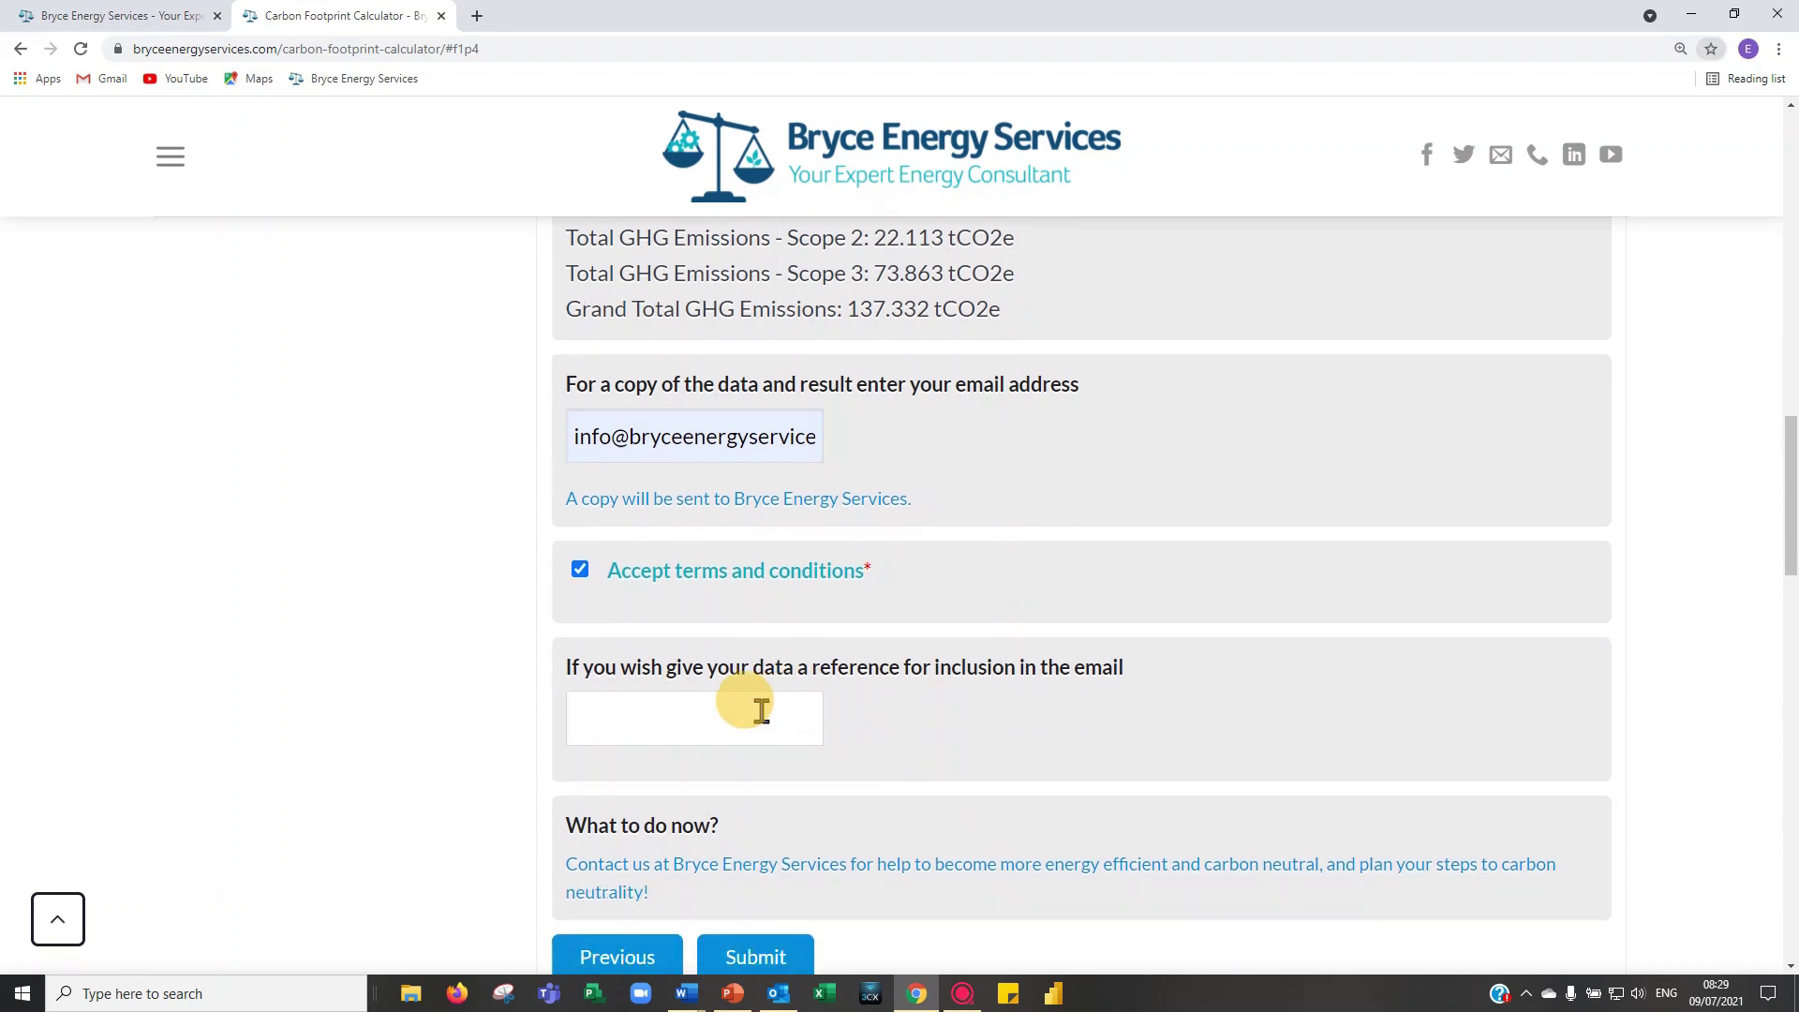
{"action": "left_click", "coordinate": [671, 720]}
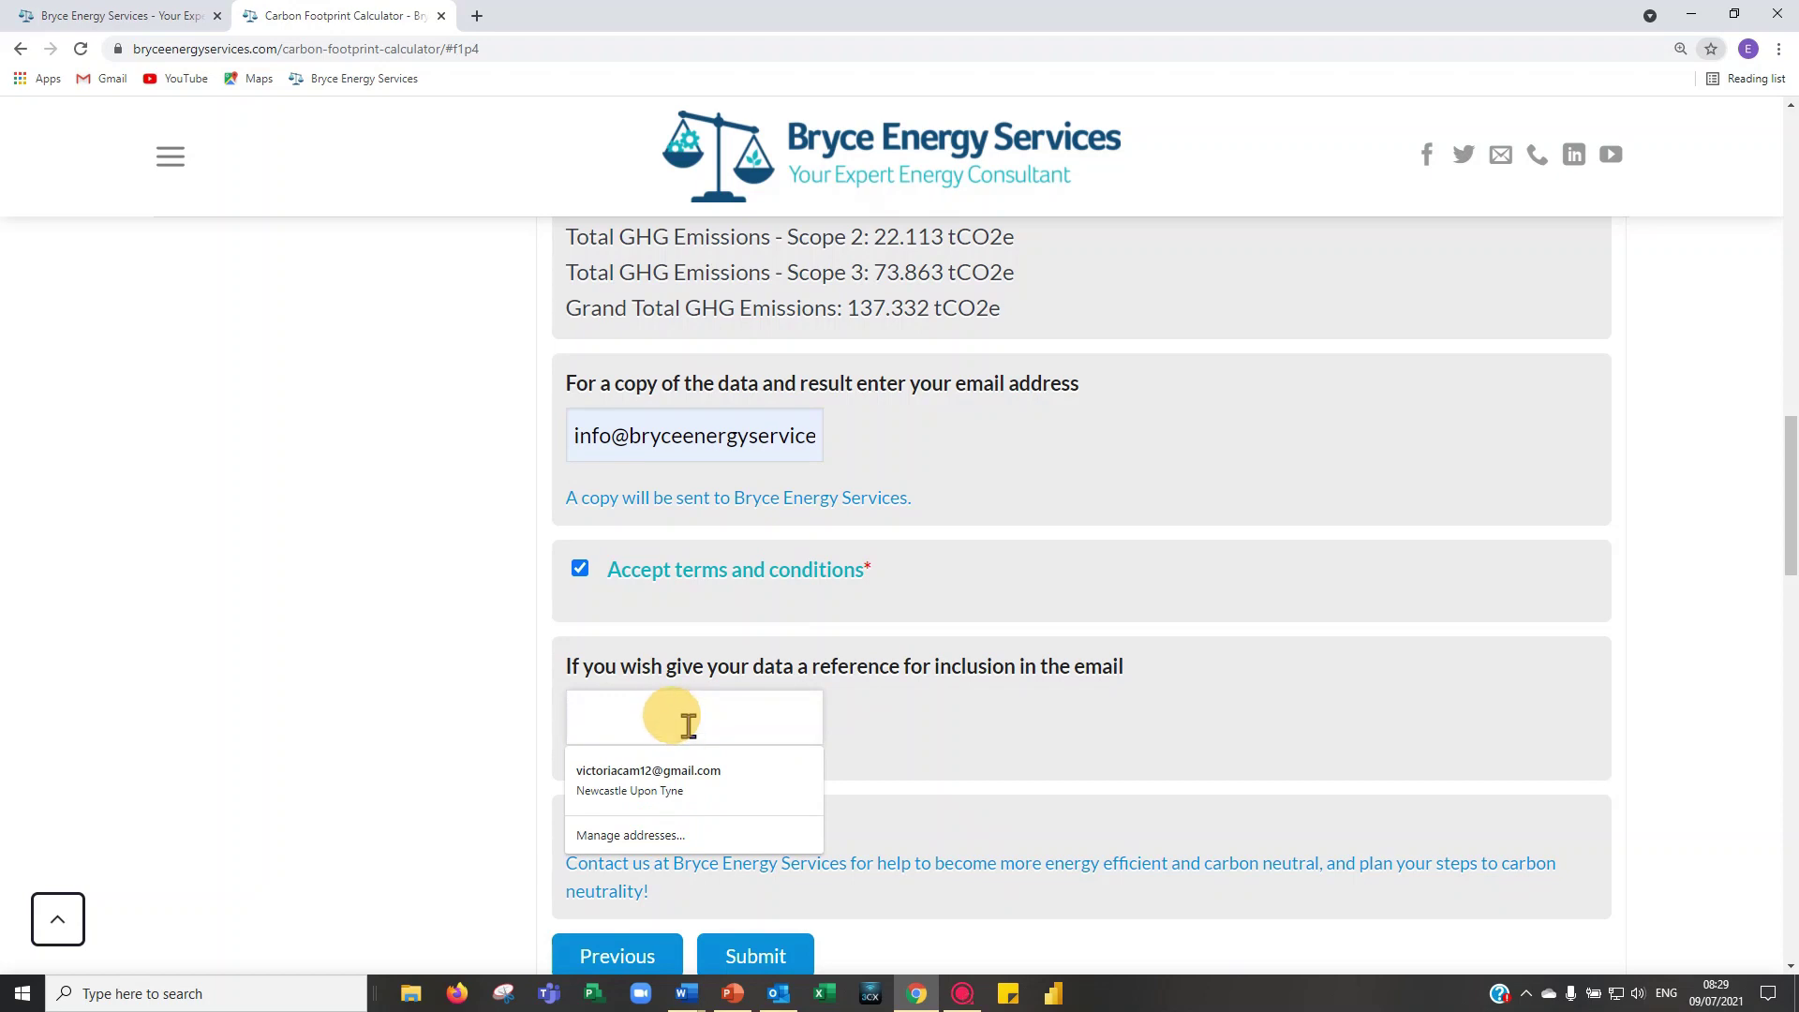
{"action": "type", "text": "Example for video"}
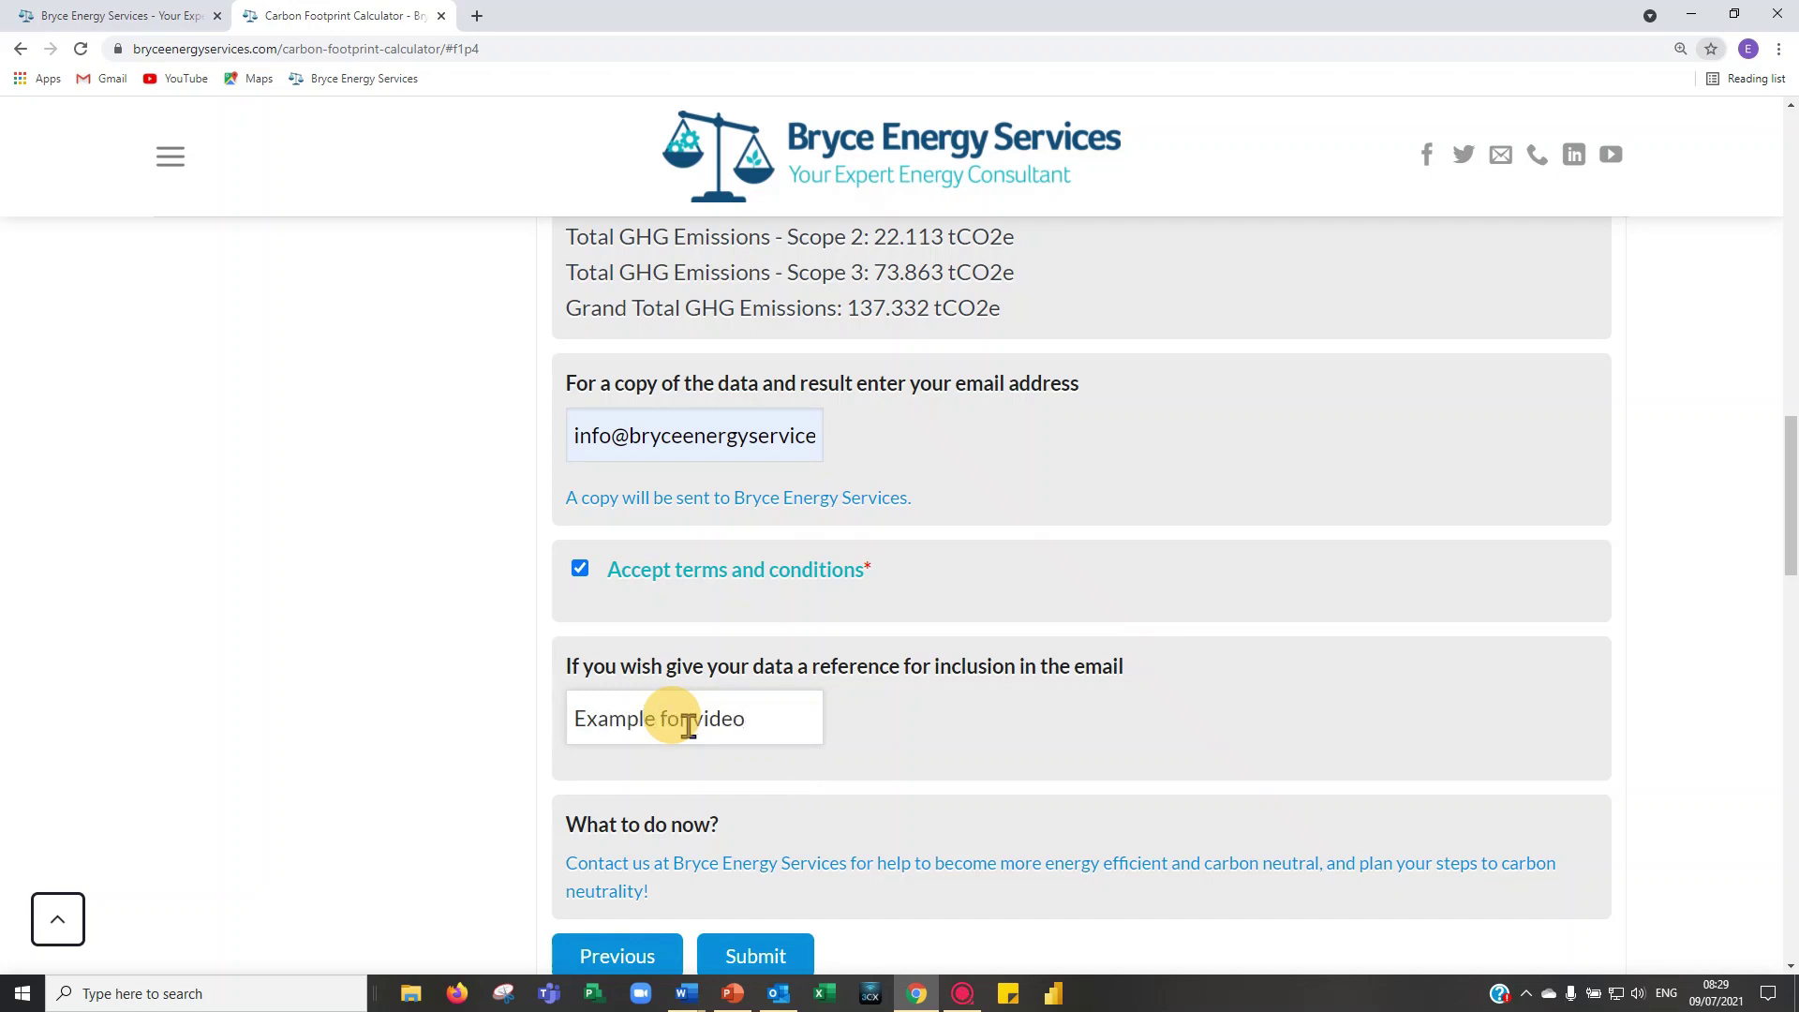
{"action": "scroll", "coordinate": [731, 614], "scroll_direction": "down", "scroll_amount": 1}
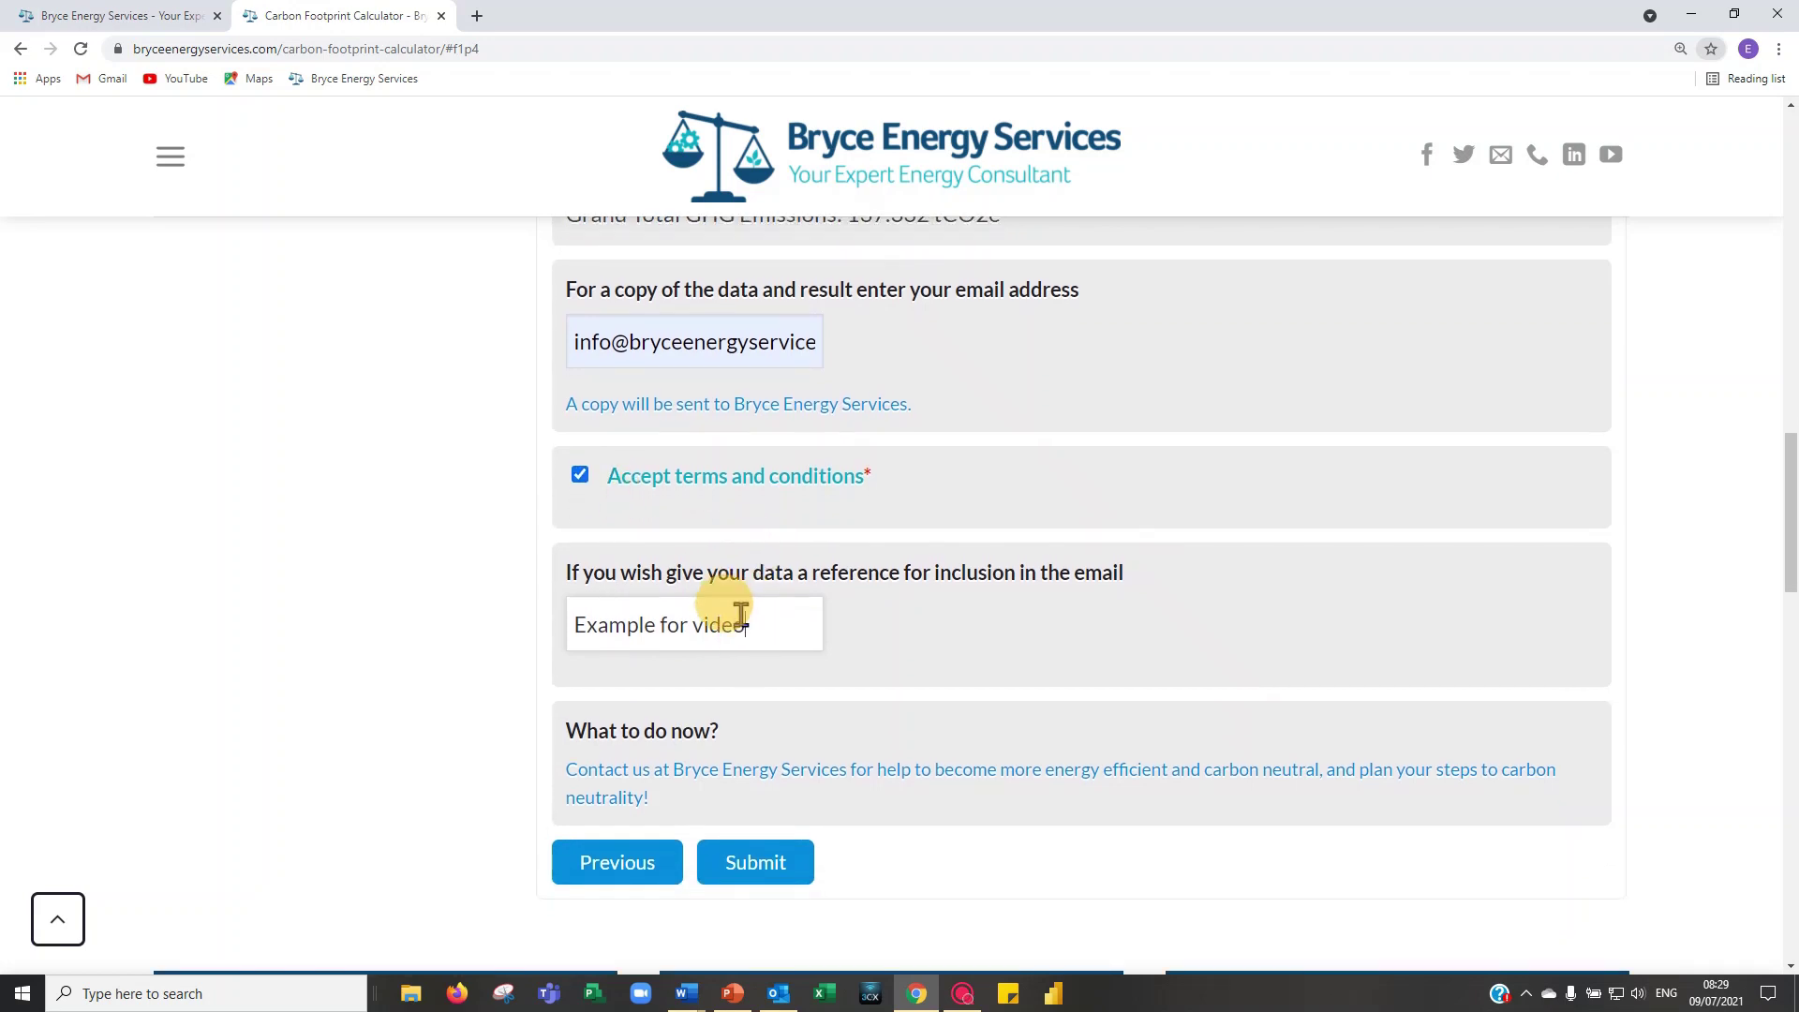
{"action": "left_click", "coordinate": [774, 865]}
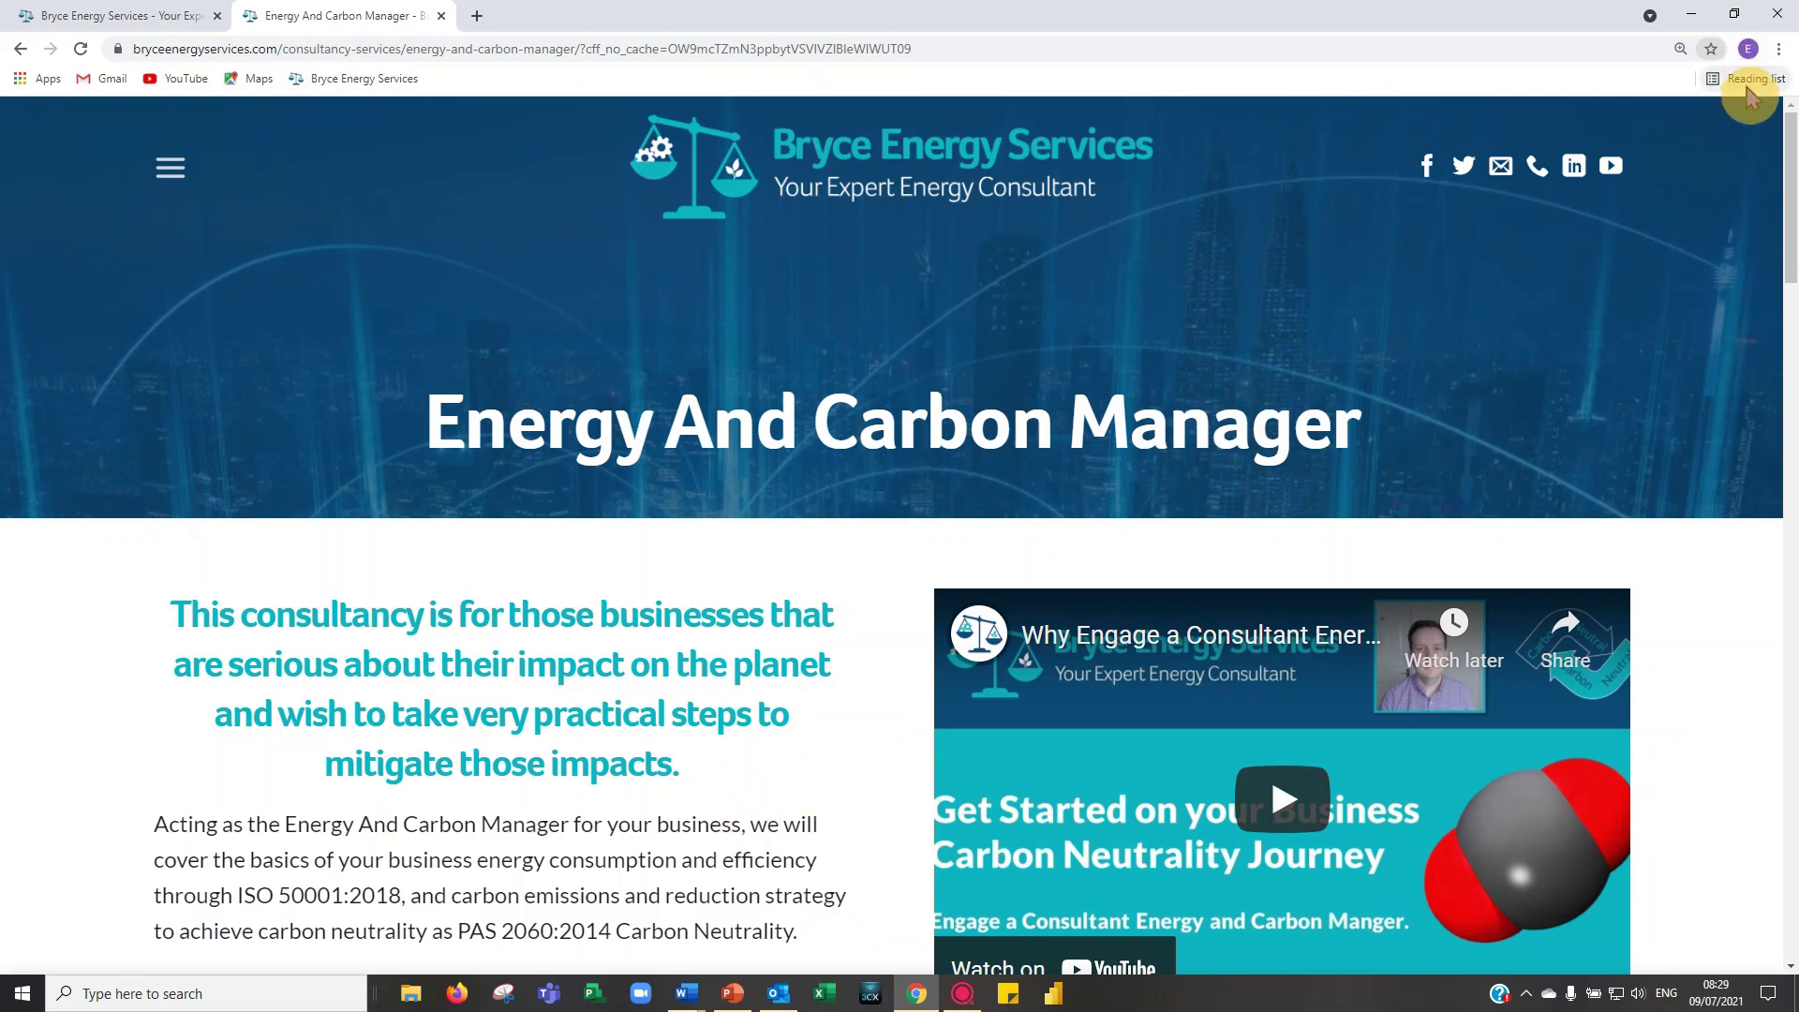
Reduce the browser page zoom by three levels
{"action": "left_click", "coordinate": [1778, 49]}
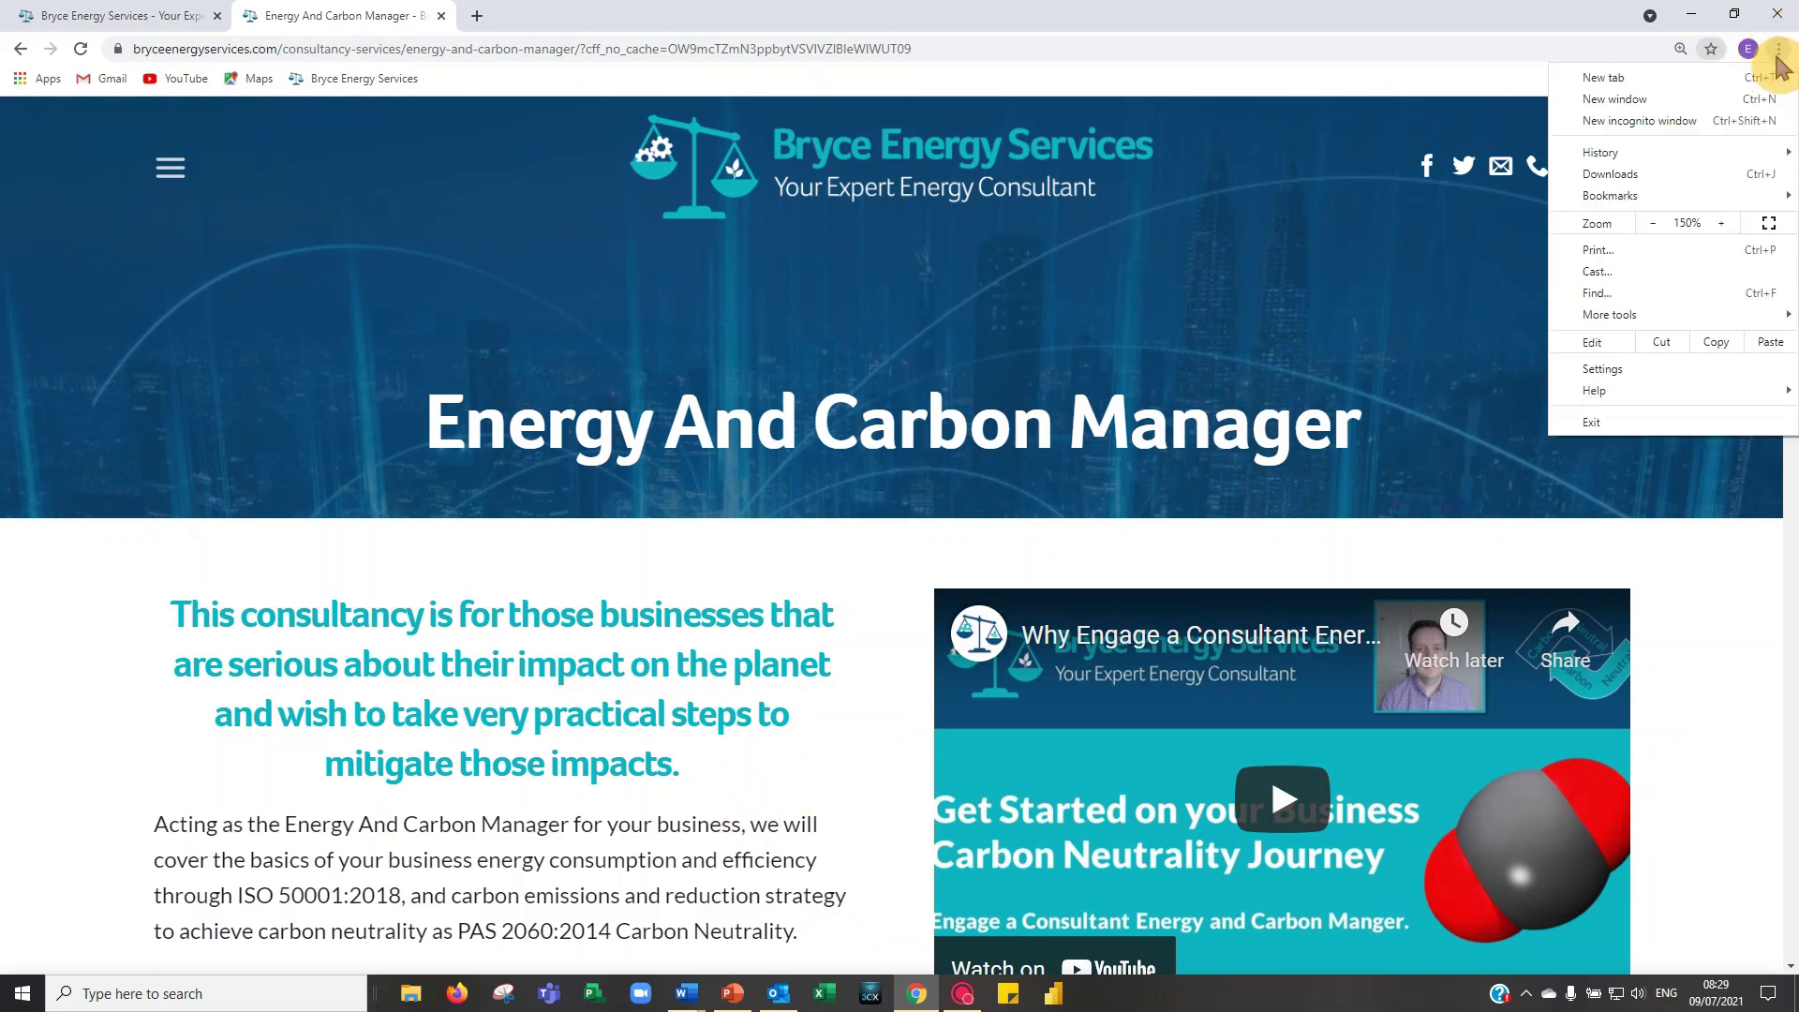
{"action": "left_click", "coordinate": [1655, 224]}
{"action": "left_click", "coordinate": [1654, 224]}
{"action": "left_click", "coordinate": [1652, 224]}
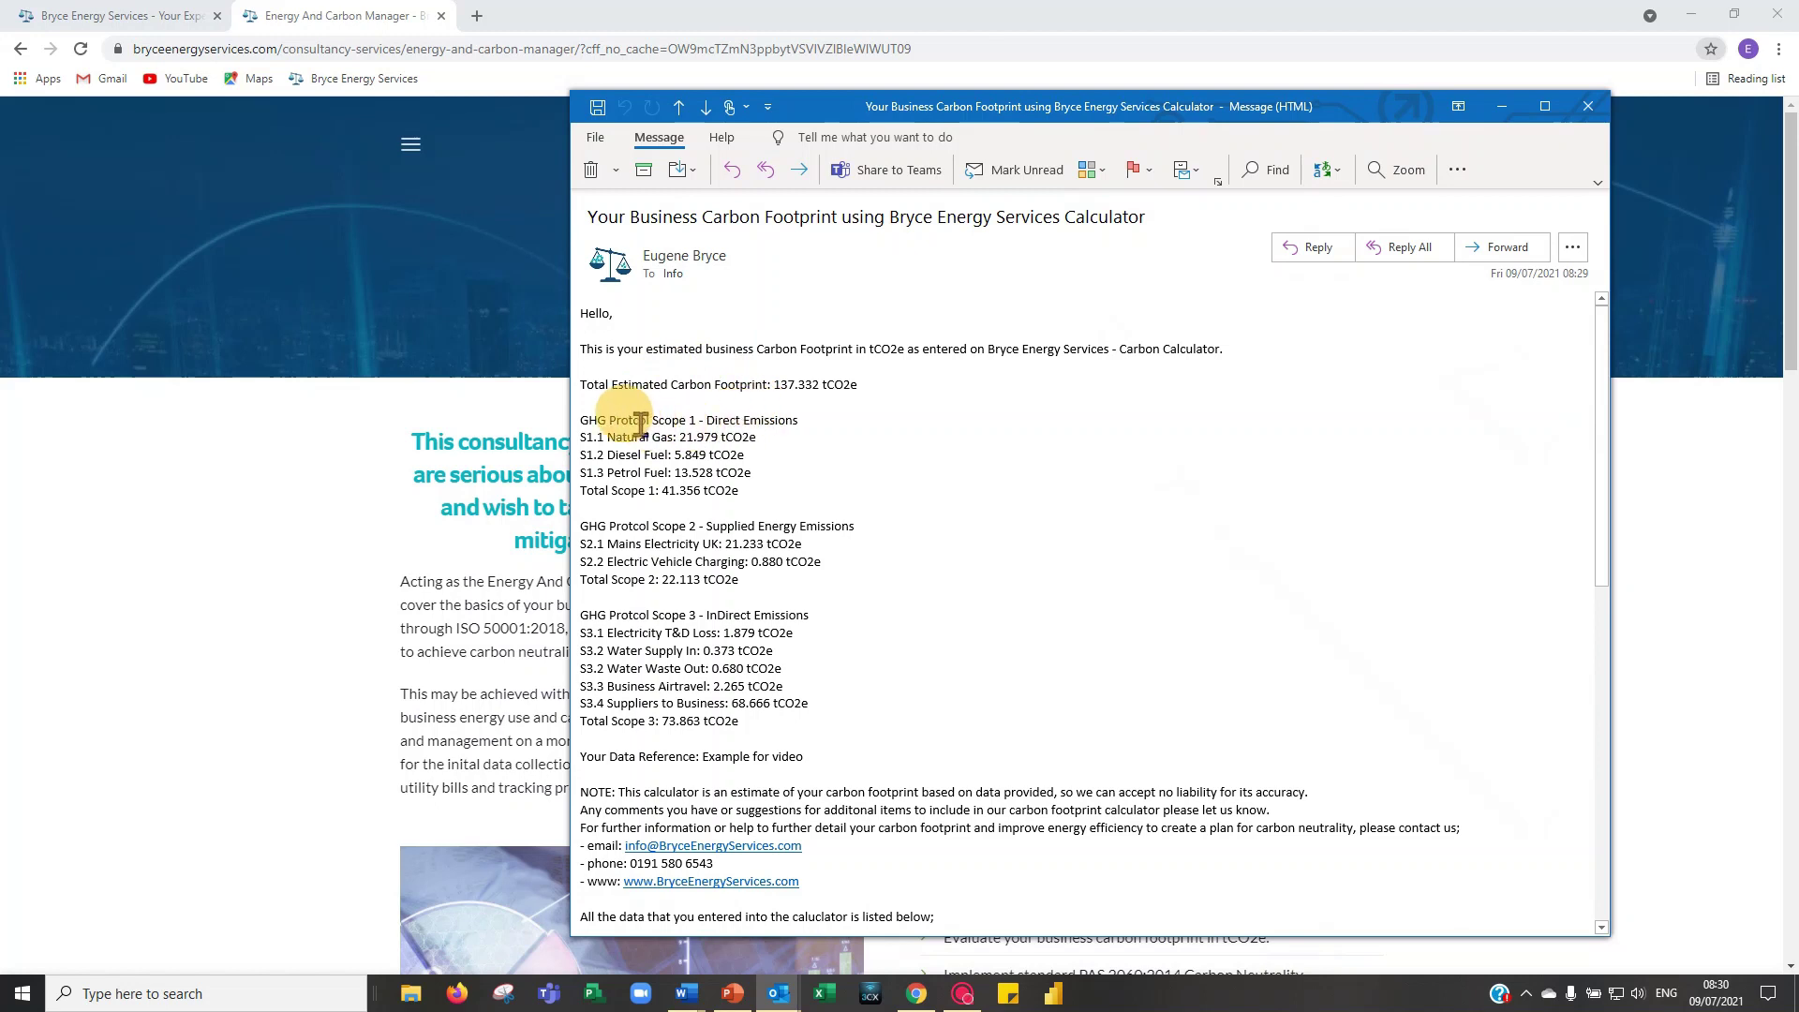
Review the scope emissions and entered data in the emailed carbon footprint report, and reposition the Outlook message window lower over the web page
{"action": "scroll", "coordinate": [640, 421], "scroll_direction": "down", "scroll_amount": 1}
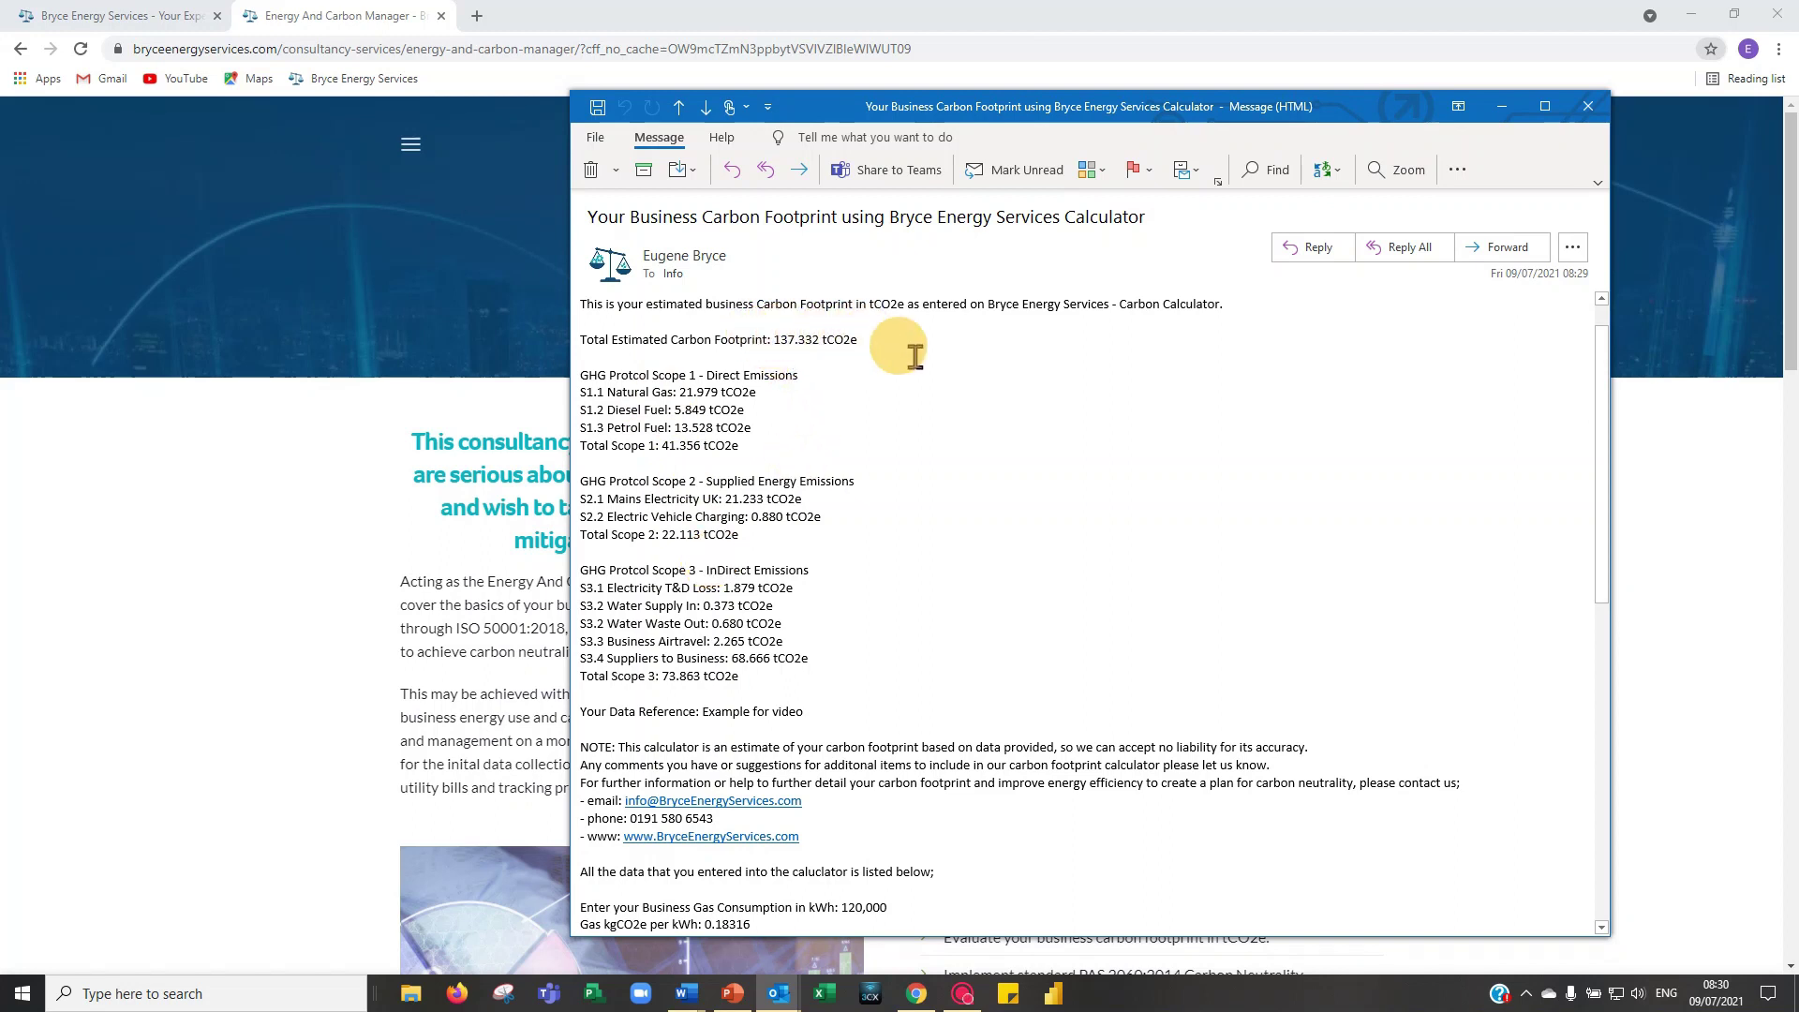
{"action": "scroll", "coordinate": [1116, 515], "scroll_direction": "down", "scroll_amount": 1}
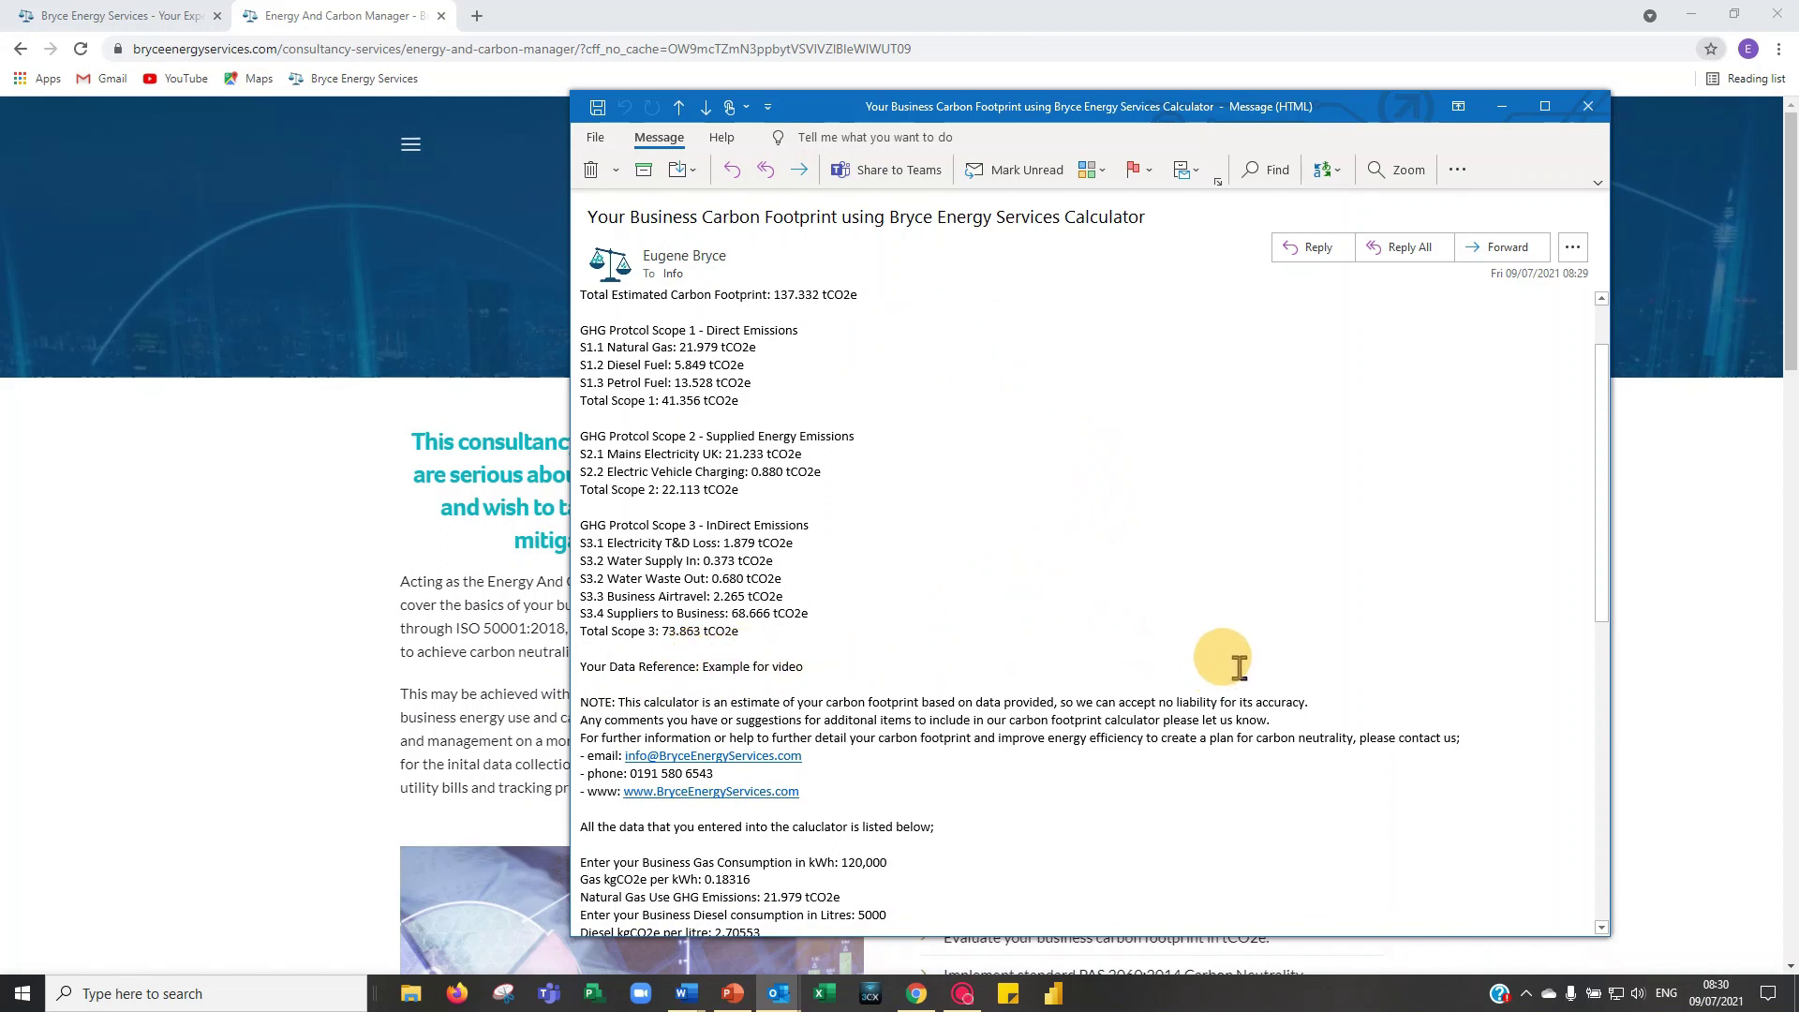
{"action": "mouse_move", "coordinate": [1406, 117]}
{"action": "left_mouse_down"}
{"action": "mouse_move", "coordinate": [1490, 379]}
{"action": "mouse_move", "coordinate": [1333, 323]}
{"action": "mouse_move", "coordinate": [1230, 197]}
{"action": "mouse_move", "coordinate": [1319, 180]}
{"action": "left_mouse_up"}
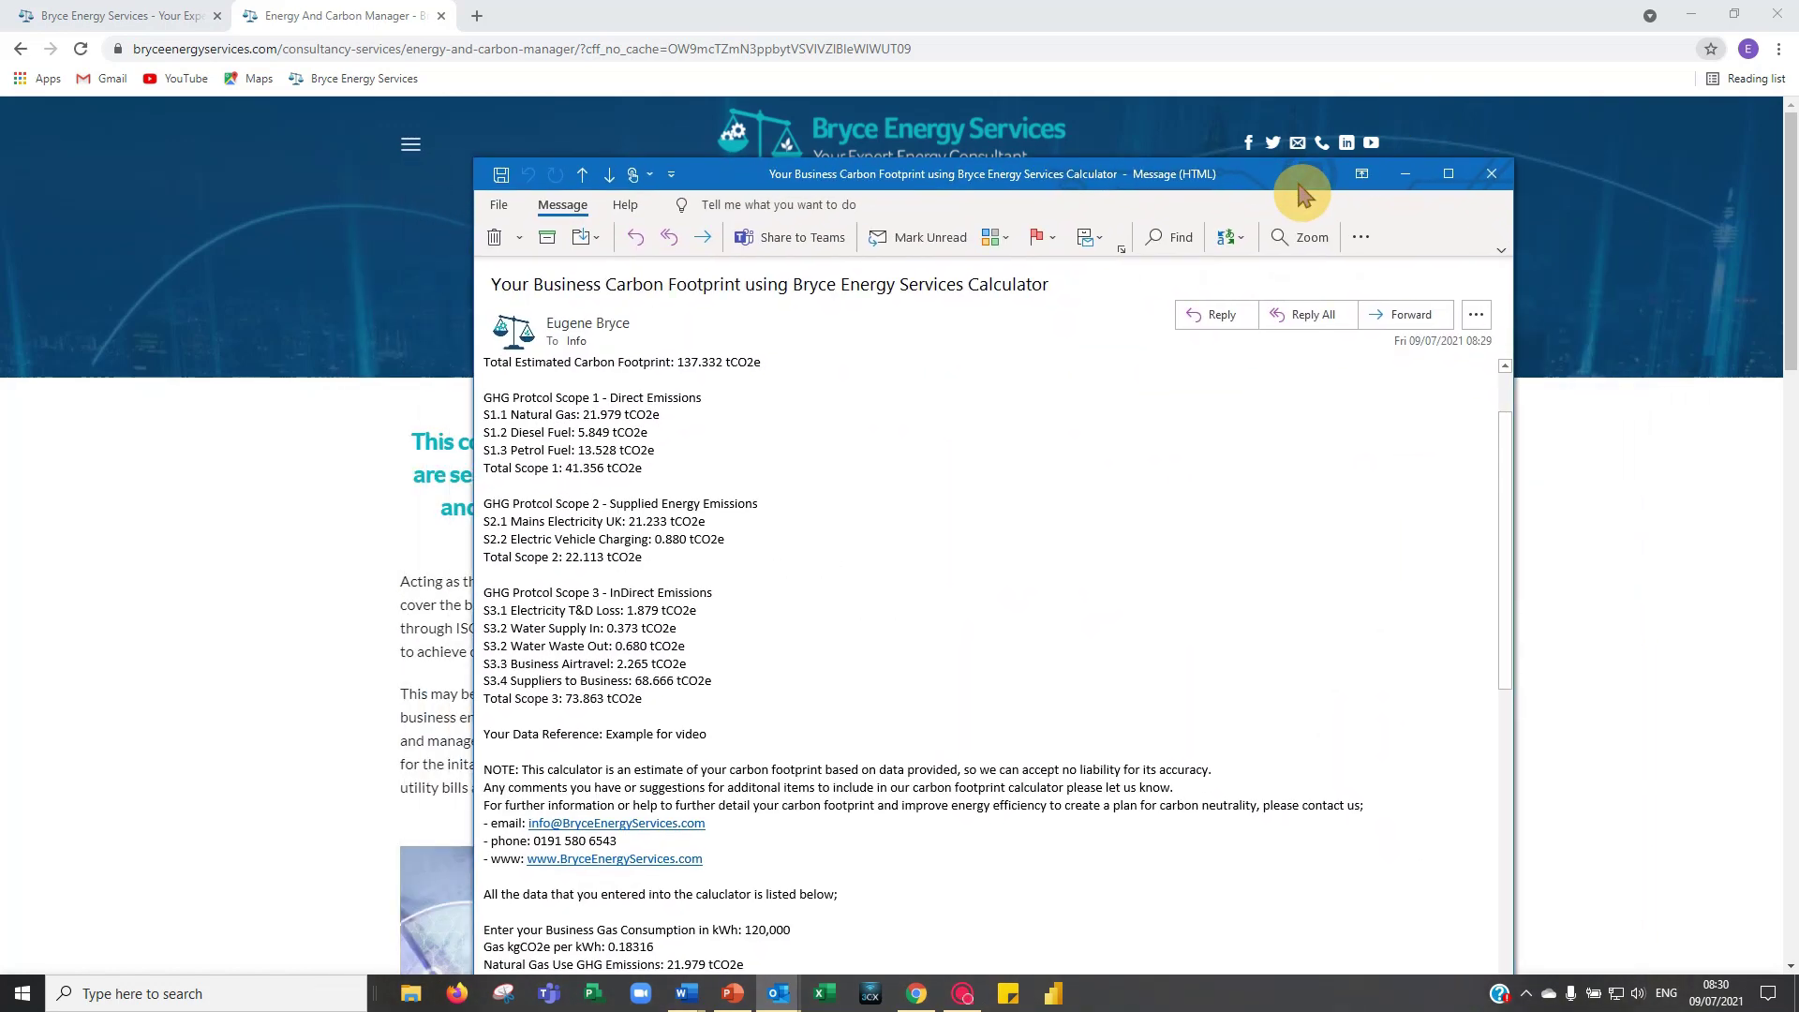
{"action": "left_click", "coordinate": [1035, 513]}
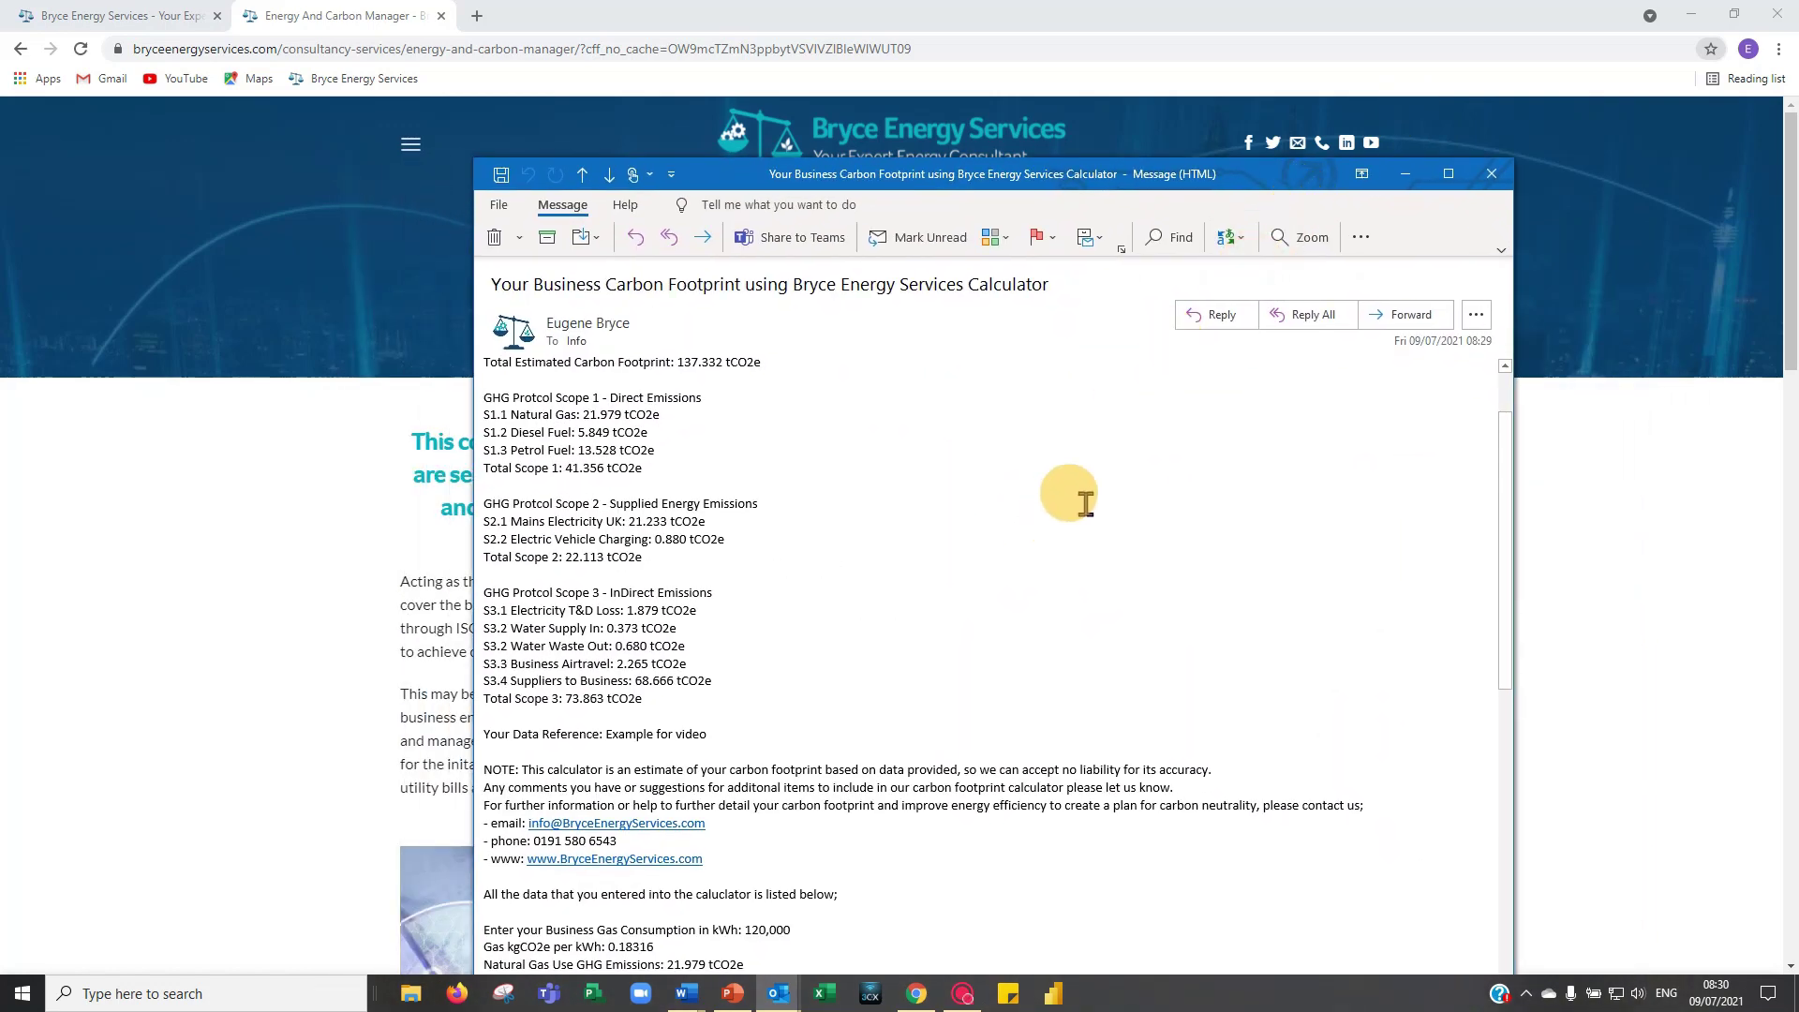